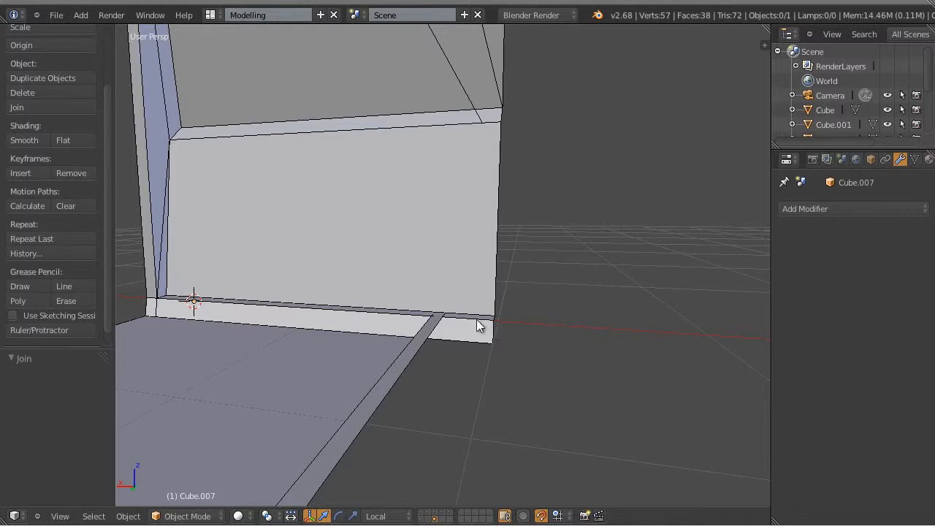
Open the joined room mesh for editing and switch to vertex selection.
{"action": "middle_click_drag", "start_coordinate": [475, 337], "coordinate": [317, 349]}
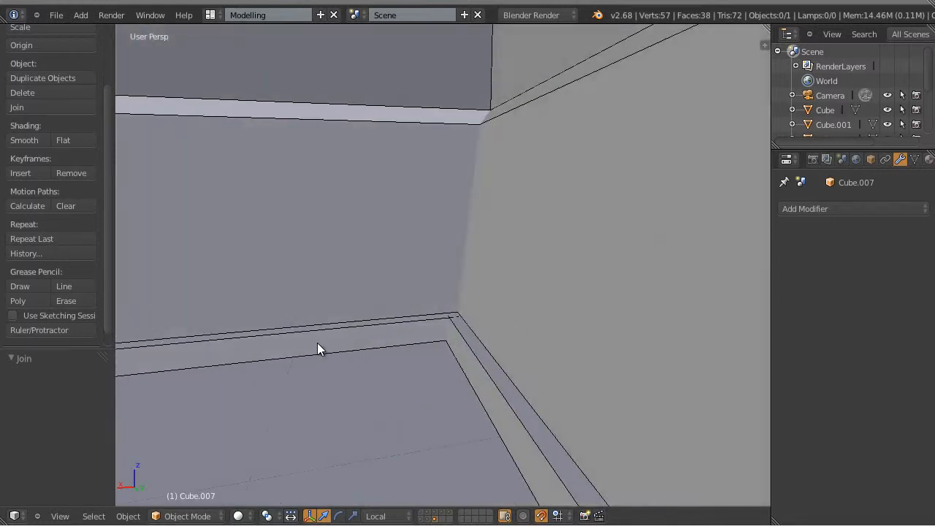
{"action": "middle_click_drag", "start_coordinate": [580, 332], "coordinate": [499, 351]}
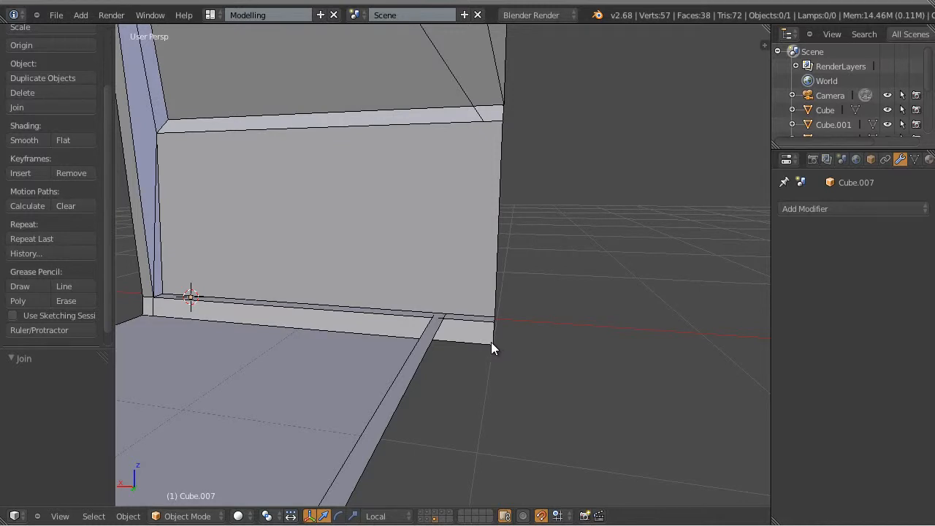
{"action": "right_click", "coordinate": [481, 334]}
{"action": "key", "text": "Tab"}
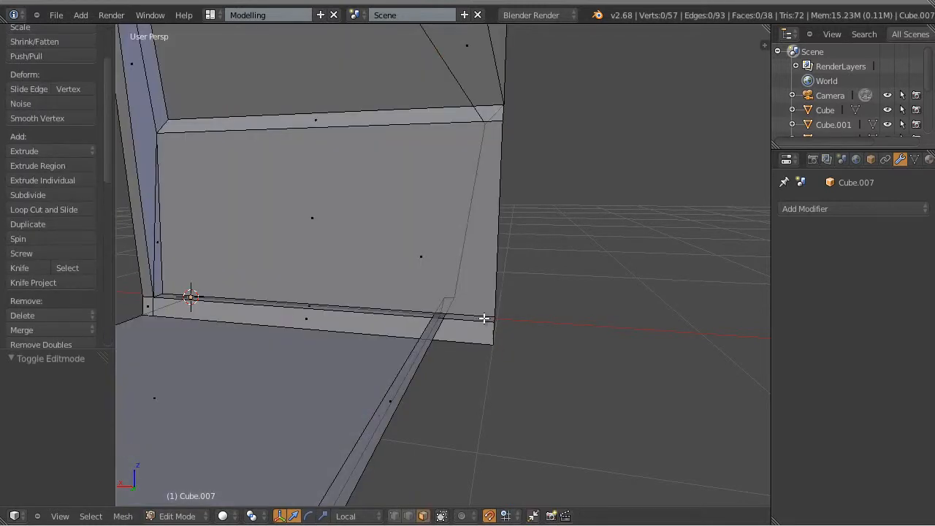
{"action": "key", "text": "ctrl+Tab"}
{"action": "left_click", "coordinate": [457, 296]}
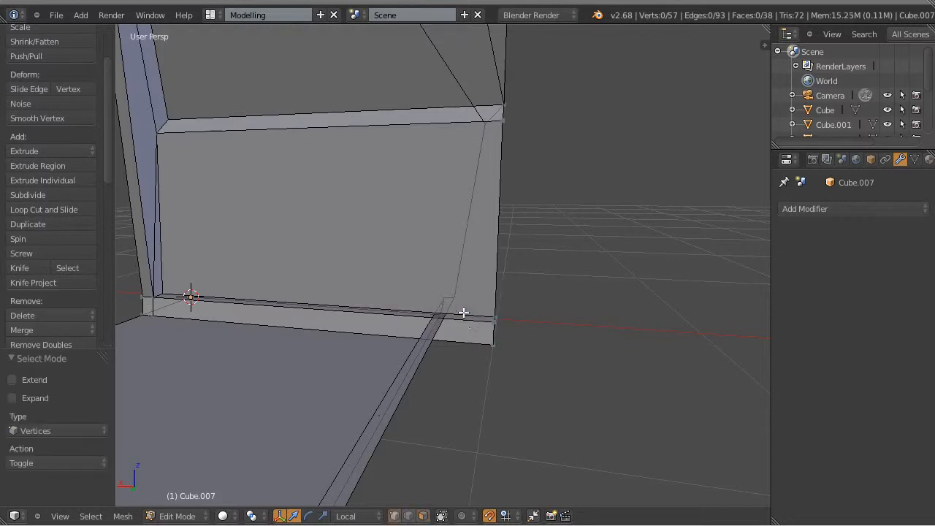
Set snapping to Vertex and move the X-running skirting's overshooting bottom end vertex 0.319 along local X to the room corner.
{"action": "right_click", "coordinate": [495, 345]}
{"action": "middle_click_drag", "start_coordinate": [467, 394], "coordinate": [510, 347]}
{"action": "scroll", "coordinate": [497, 332], "scroll_direction": "up", "scroll_amount": 1}
{"action": "middle_click_drag", "start_coordinate": [457, 296], "coordinate": [456, 315]}
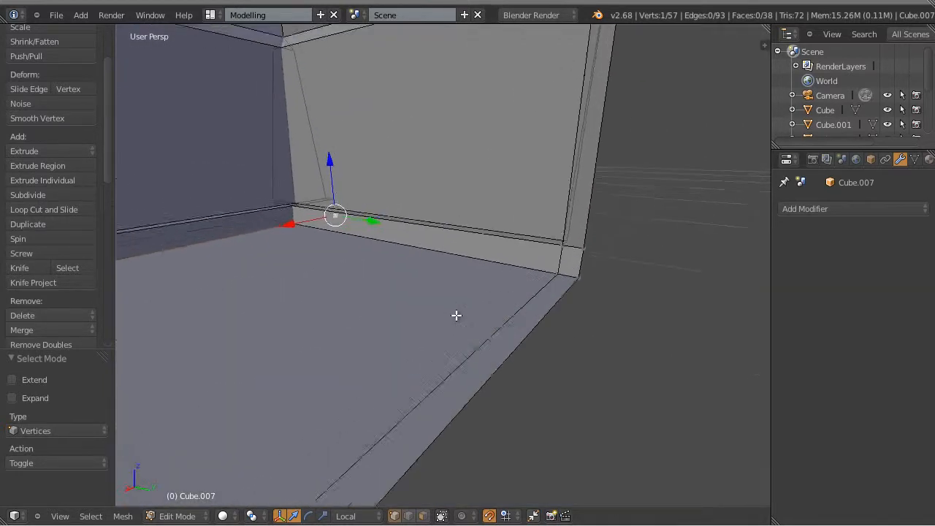
{"action": "scroll", "coordinate": [460, 325], "scroll_direction": "up", "scroll_amount": 2}
{"action": "scroll", "coordinate": [536, 335], "scroll_direction": "up", "scroll_amount": 3}
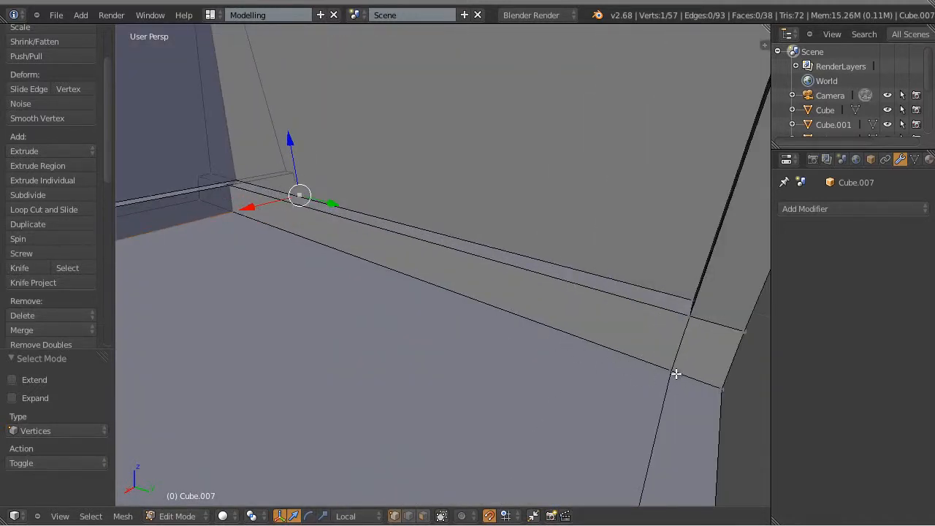
{"action": "left_click", "coordinate": [508, 516]}
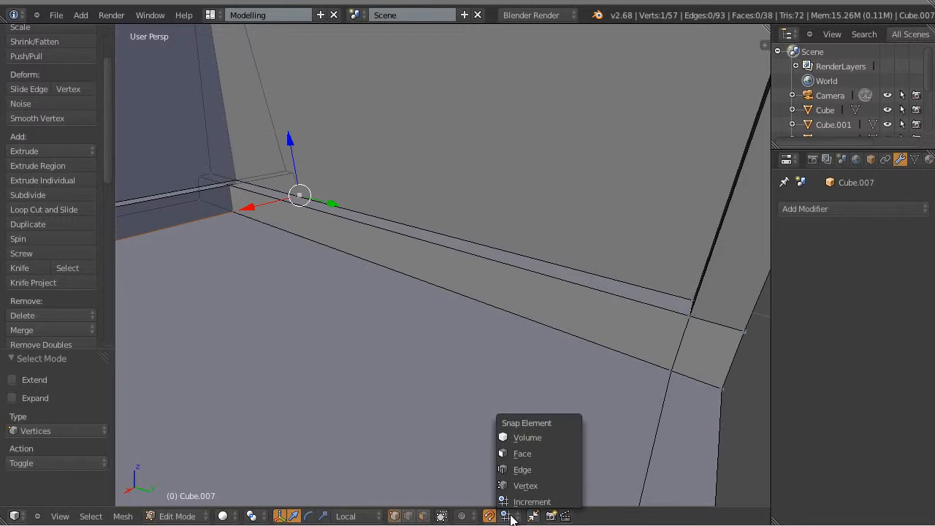
{"action": "left_click", "coordinate": [536, 487]}
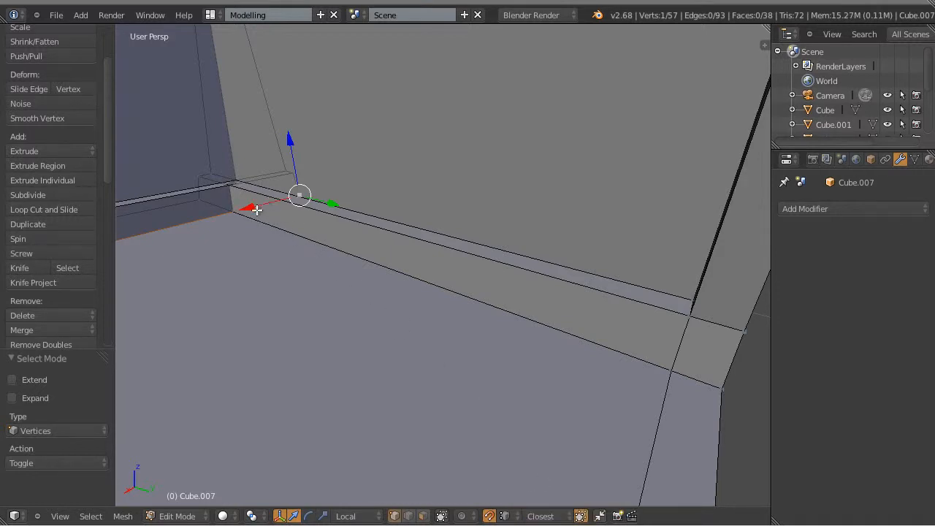
{"action": "key", "text": "g"}
{"action": "key", "text": "x"}
{"action": "key", "text": "x"}
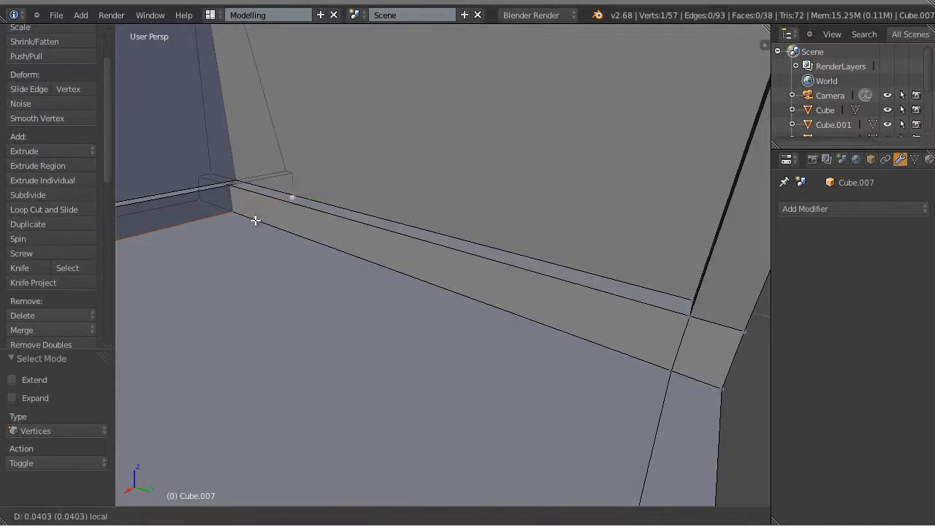
{"action": "left_click", "coordinate": [670, 369]}
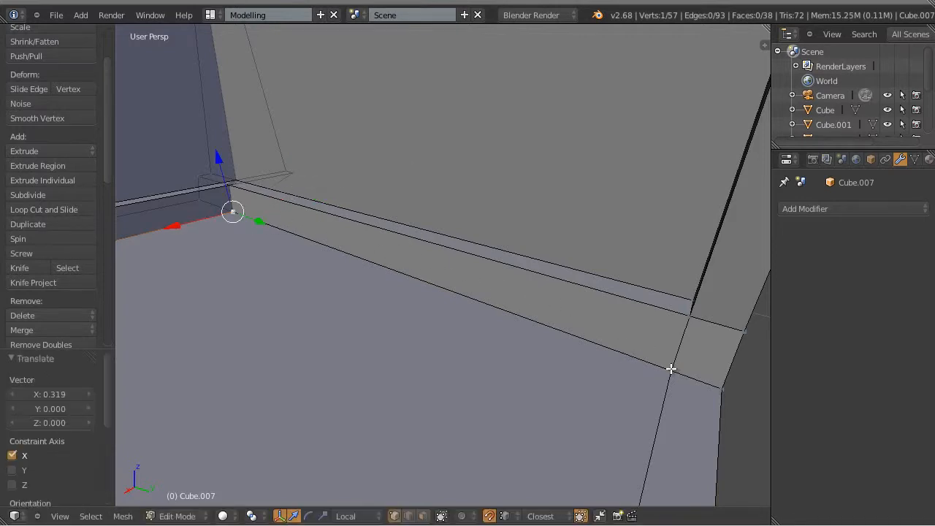
Snap the same skirting's upper front end vertex to the inner corner, moving it 0.295 along local X.
{"action": "right_click", "coordinate": [294, 172]}
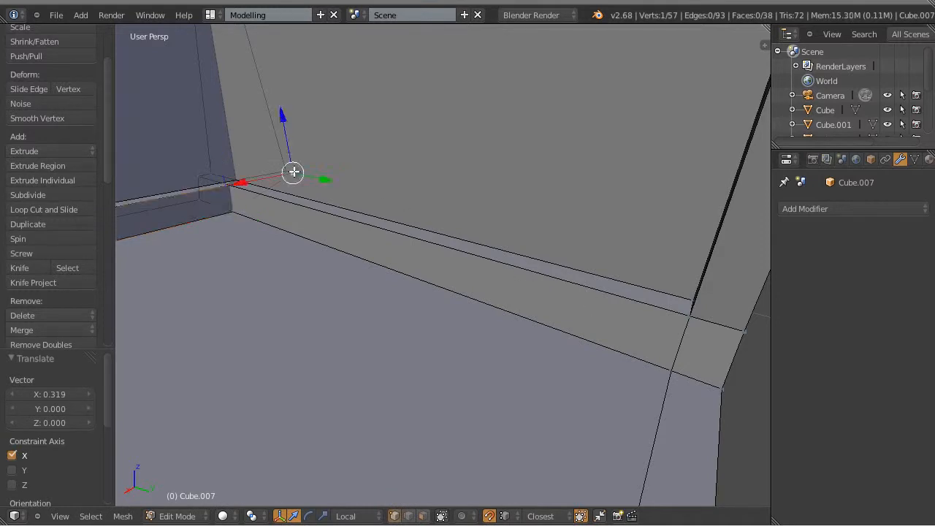
{"action": "middle_click_drag", "start_coordinate": [340, 202], "coordinate": [436, 257], "text": "shift"}
{"action": "middle_click_drag", "start_coordinate": [498, 297], "coordinate": [416, 273]}
{"action": "middle_click_drag", "start_coordinate": [207, 268], "coordinate": [347, 271], "text": "shift"}
{"action": "scroll", "coordinate": [346, 299], "scroll_direction": "up", "scroll_amount": 3}
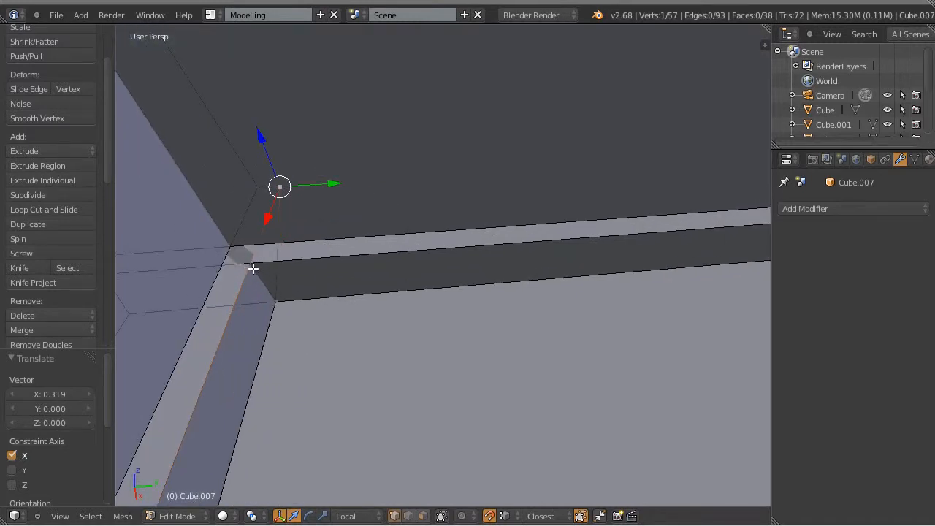
{"action": "scroll", "coordinate": [595, 251], "scroll_direction": "down", "scroll_amount": 3}
{"action": "middle_click_drag", "start_coordinate": [629, 275], "coordinate": [504, 303]}
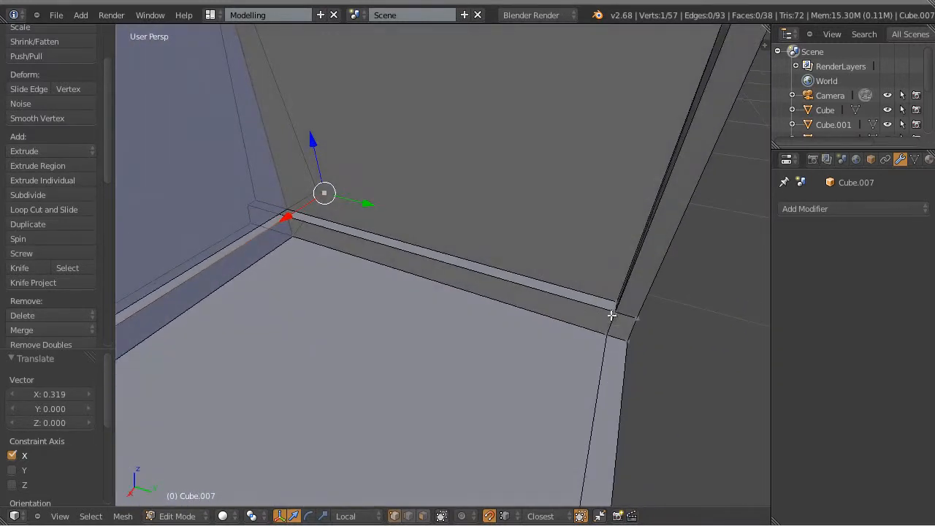
{"action": "scroll", "coordinate": [447, 280], "scroll_direction": "up", "scroll_amount": 2}
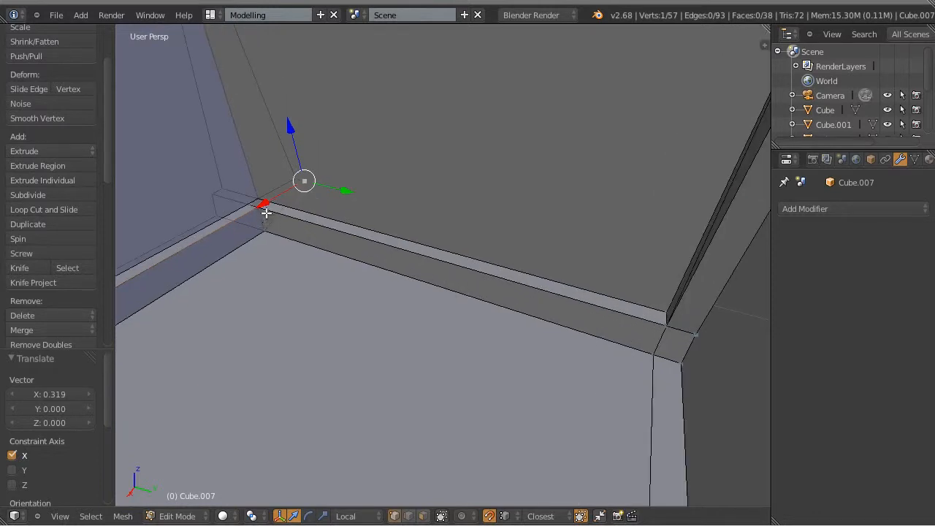
{"action": "key", "text": "g"}
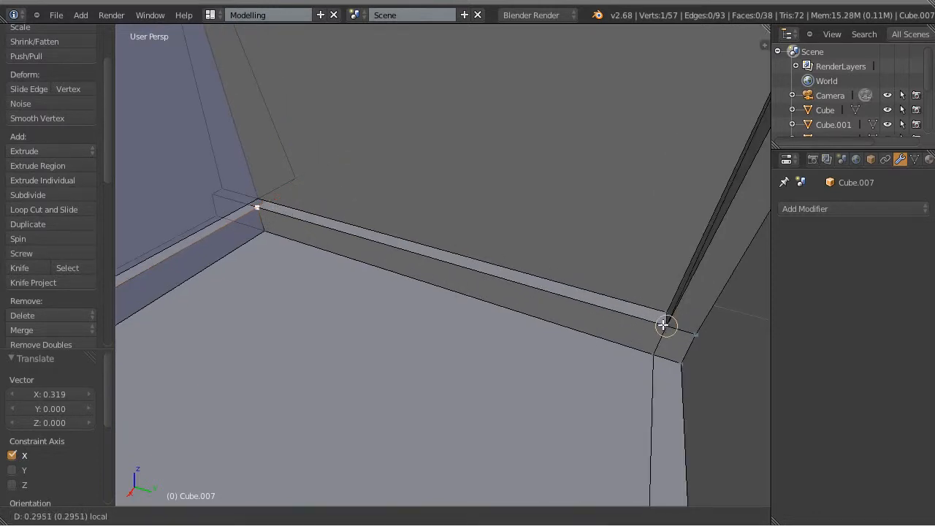
{"action": "left_click", "coordinate": [663, 325]}
Snap the same skirting's upper back end vertex to the wall corner, moving it 0.239 along local X.
{"action": "left_click", "coordinate": [296, 178]}
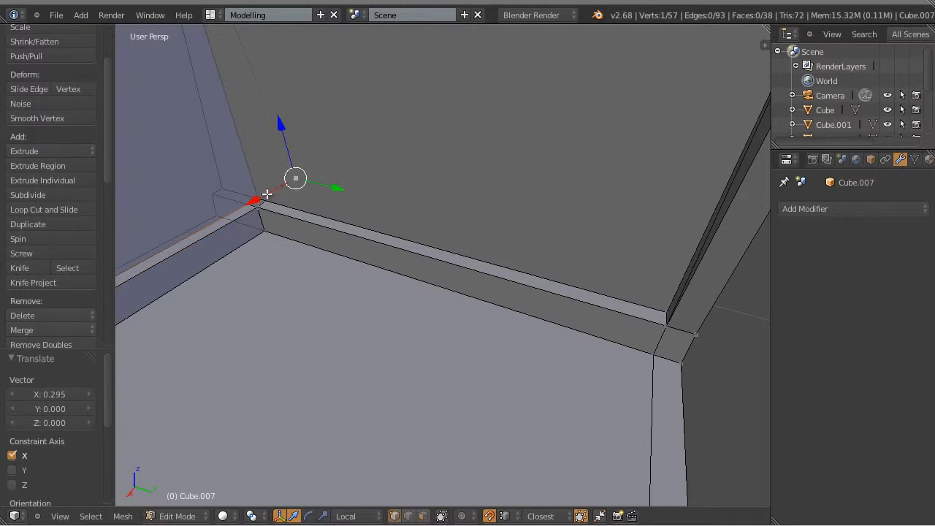
{"action": "key", "text": "g"}
{"action": "left_click", "coordinate": [660, 307]}
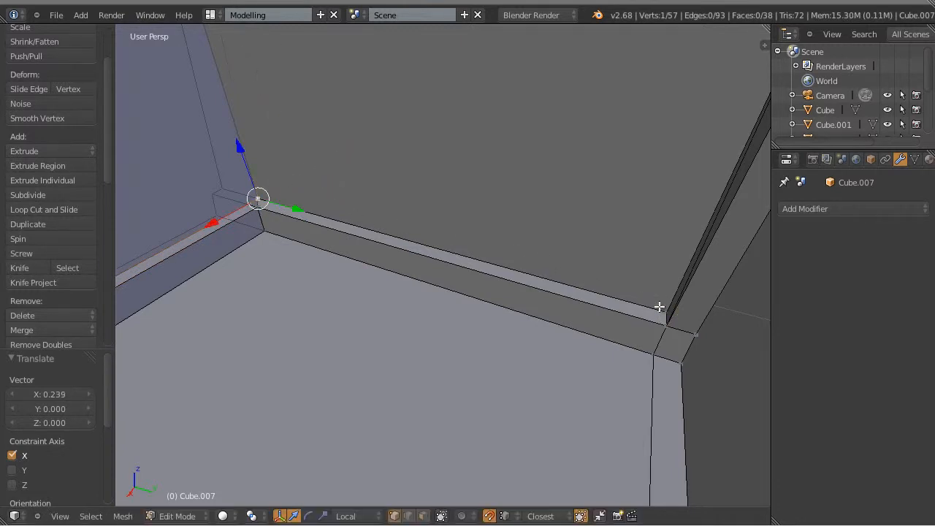
Snap the adjoining skirting's overshooting bottom end vertex to the inner corner, moving it 0.319 along local Y.
{"action": "middle_click_drag", "start_coordinate": [356, 201], "coordinate": [518, 247], "text": "shift"}
{"action": "scroll", "coordinate": [518, 265], "scroll_direction": "up", "scroll_amount": 3}
{"action": "middle_click_drag", "start_coordinate": [459, 281], "coordinate": [498, 313]}
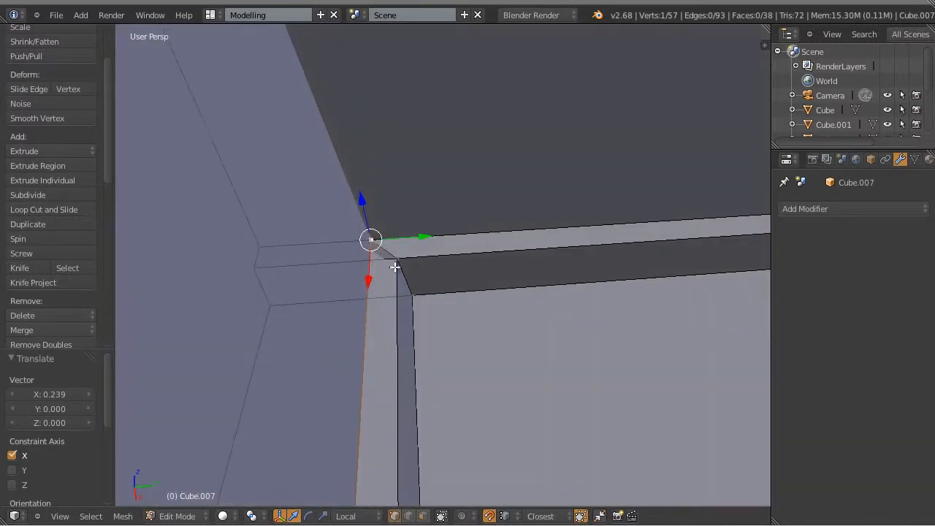
{"action": "middle_click_drag", "start_coordinate": [385, 257], "coordinate": [632, 349]}
{"action": "scroll", "coordinate": [491, 285], "scroll_direction": "down", "scroll_amount": 3}
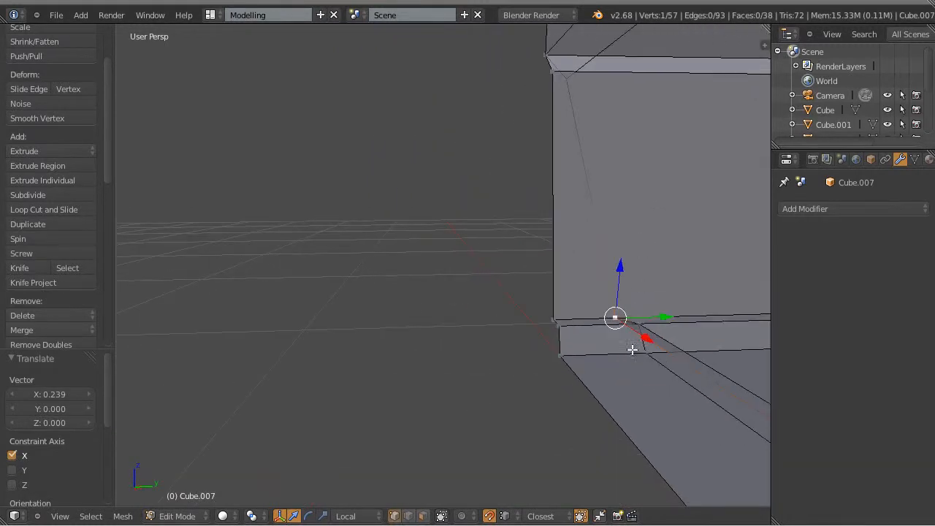
{"action": "middle_click_drag", "start_coordinate": [435, 290], "coordinate": [551, 278]}
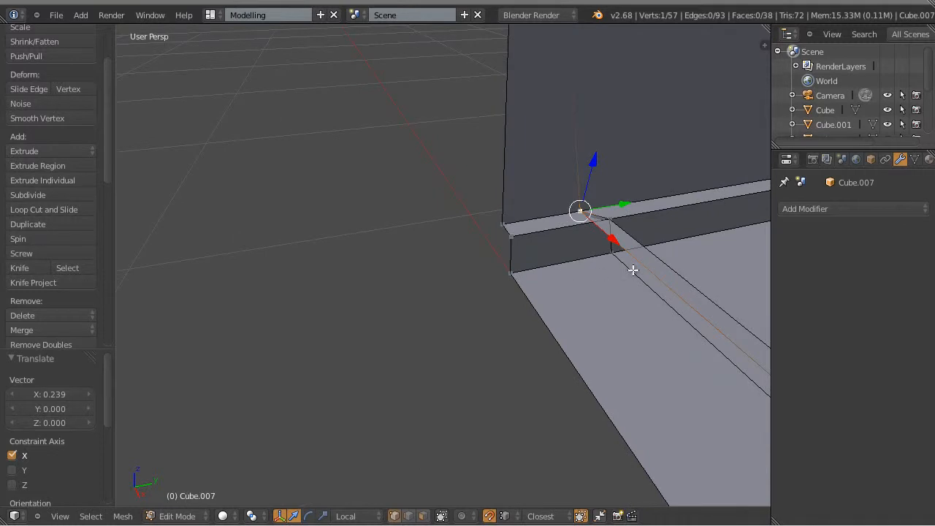
{"action": "middle_click_drag", "start_coordinate": [632, 267], "coordinate": [514, 286]}
{"action": "right_click", "coordinate": [471, 284]}
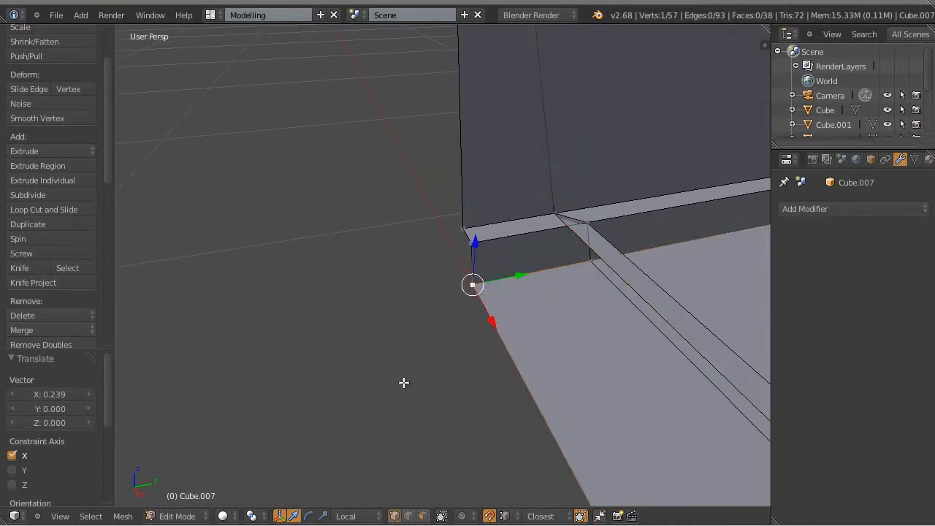
{"action": "middle_click_drag", "start_coordinate": [404, 382], "coordinate": [447, 310]}
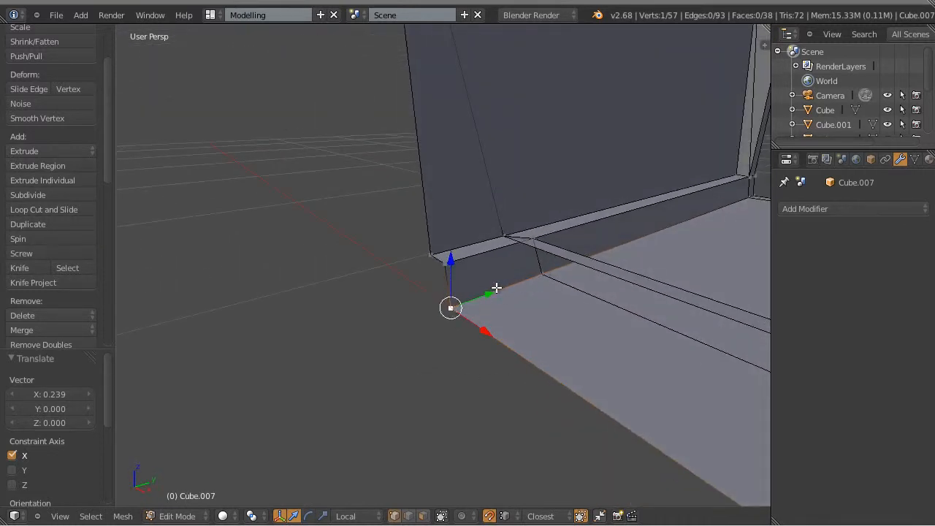
{"action": "left_click_drag", "start_coordinate": [493, 292], "coordinate": [541, 273]}
Snap the adjoining skirting's two upper end vertices to the corner along local Y, moving the back one 0.239.
{"action": "right_click", "coordinate": [444, 264]}
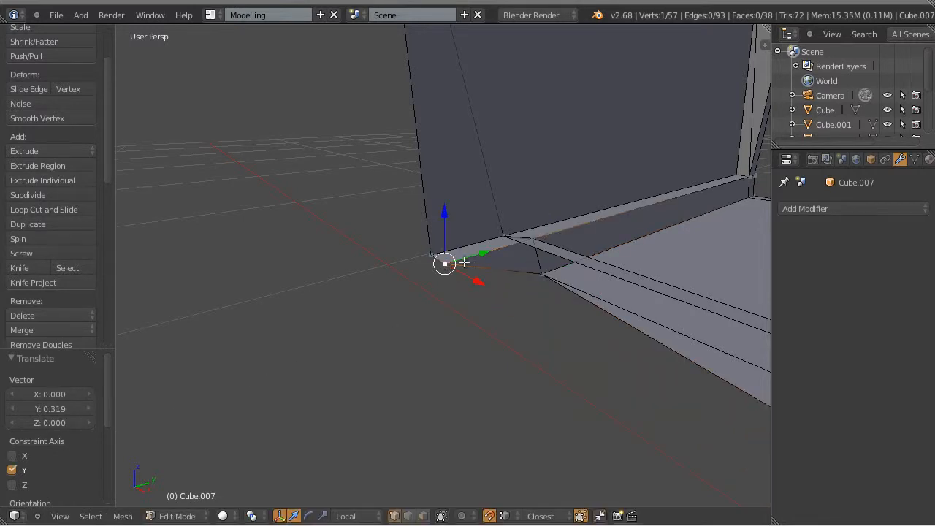
{"action": "middle_click_drag", "start_coordinate": [468, 261], "coordinate": [437, 220]}
{"action": "left_click_drag", "start_coordinate": [437, 221], "coordinate": [531, 236]}
{"action": "right_click", "coordinate": [407, 201]}
{"action": "left_click_drag", "start_coordinate": [423, 202], "coordinate": [508, 216]}
Miter the mid-wall rail corner by snapping its lower end vertices together, one 0.087 along local X and the other 0.087 along local Y.
{"action": "middle_click_drag", "start_coordinate": [601, 248], "coordinate": [544, 241]}
{"action": "scroll", "coordinate": [544, 242], "scroll_direction": "down", "scroll_amount": 4}
{"action": "scroll", "coordinate": [551, 261], "scroll_direction": "up", "scroll_amount": 5}
{"action": "middle_click_drag", "start_coordinate": [521, 195], "coordinate": [661, 278], "text": "shift"}
{"action": "right_click", "coordinate": [478, 247]}
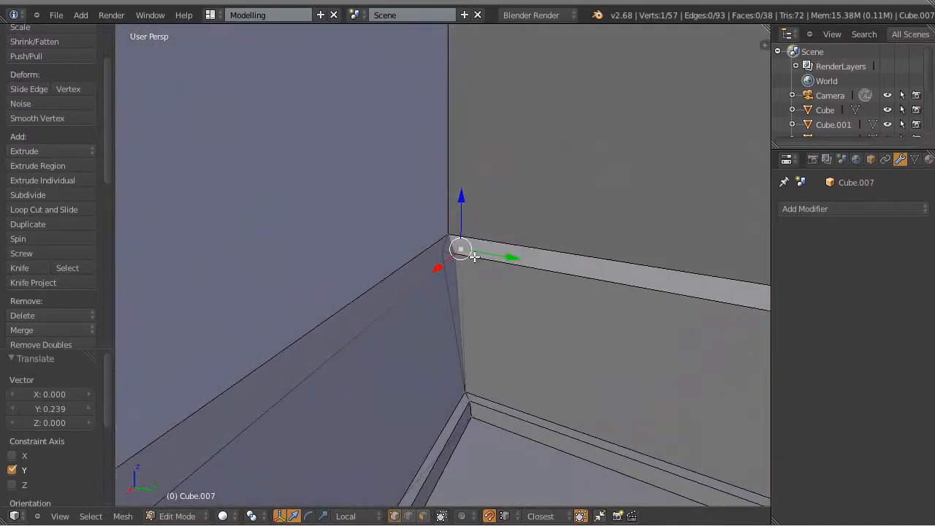
{"action": "middle_click_drag", "start_coordinate": [640, 315], "coordinate": [484, 248]}
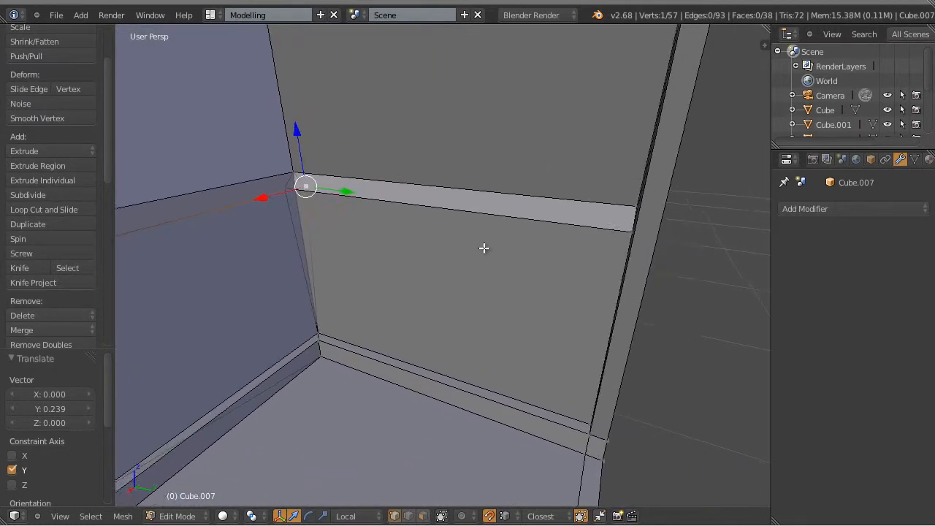
{"action": "middle_click_drag", "start_coordinate": [398, 254], "coordinate": [382, 256]}
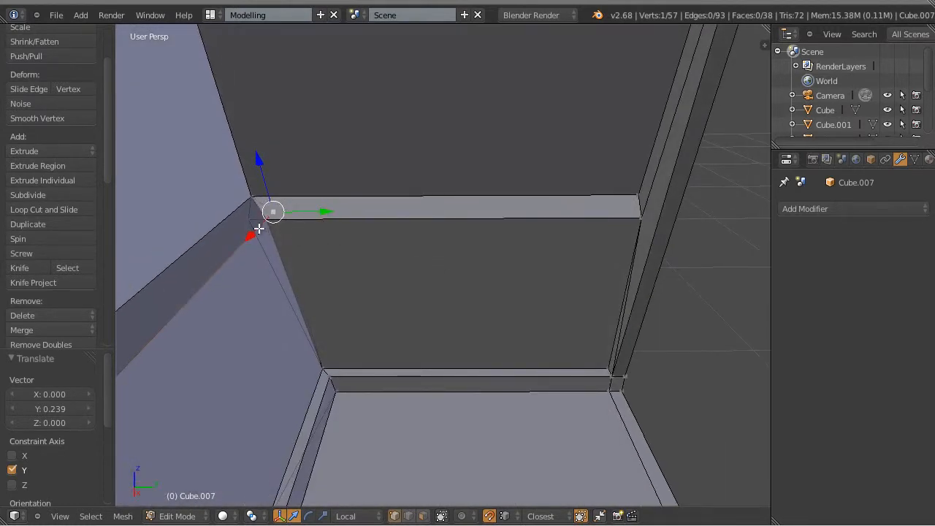
{"action": "left_click_drag", "start_coordinate": [251, 236], "coordinate": [641, 218]}
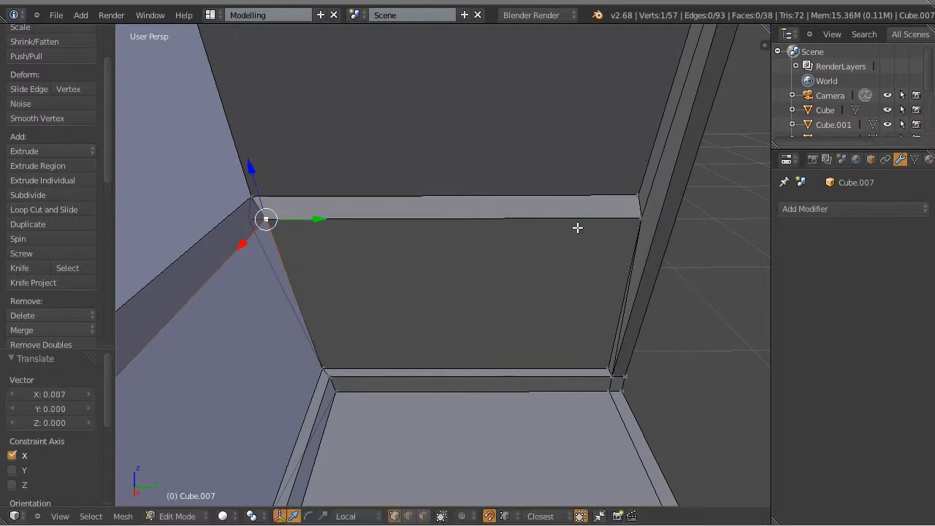
{"action": "right_click", "coordinate": [247, 220]}
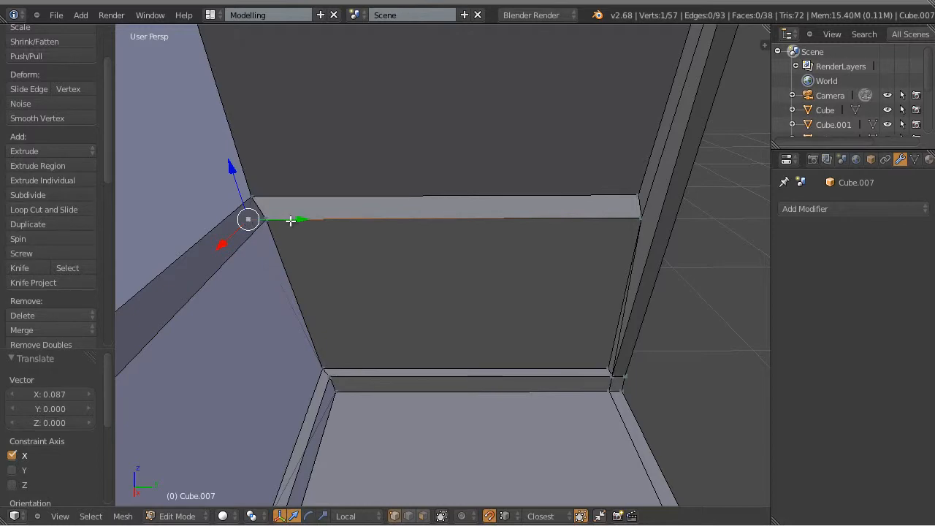
{"action": "left_click_drag", "start_coordinate": [290, 220], "coordinate": [271, 219]}
Snap the X-running top trim's upper inner end vertex to the corner, moving it 0.074 along local X.
{"action": "middle_click_drag", "start_coordinate": [516, 271], "coordinate": [465, 268]}
{"action": "middle_click_drag", "start_coordinate": [423, 169], "coordinate": [483, 359]}
{"action": "middle_click_drag", "start_coordinate": [534, 399], "coordinate": [492, 304], "text": "shift"}
{"action": "scroll", "coordinate": [508, 271], "scroll_direction": "down", "scroll_amount": 5}
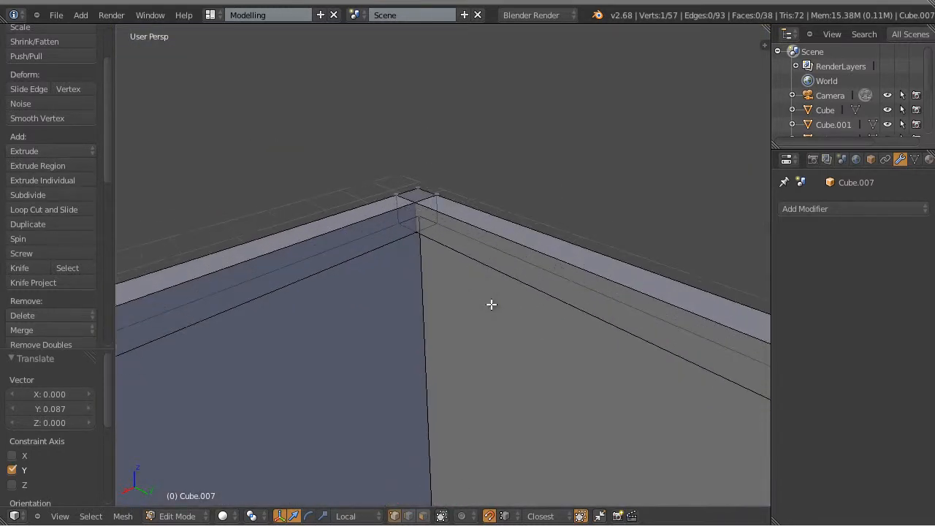
{"action": "right_click", "coordinate": [436, 193]}
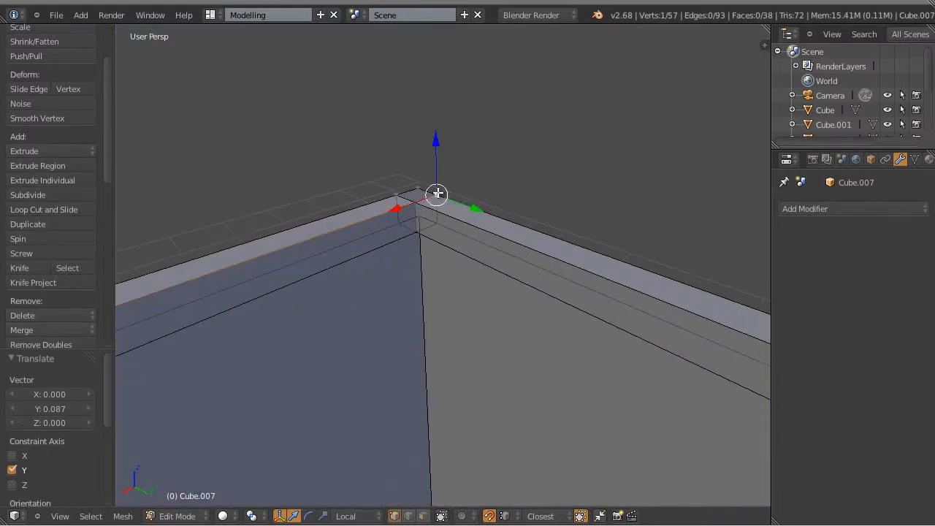
{"action": "middle_click_drag", "start_coordinate": [488, 286], "coordinate": [508, 295]}
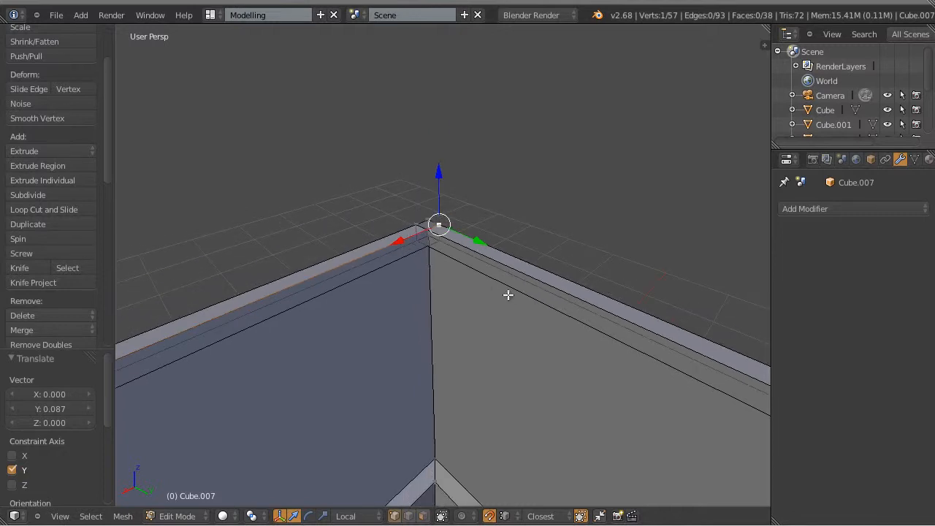
{"action": "left_click_drag", "start_coordinate": [416, 233], "coordinate": [420, 224]}
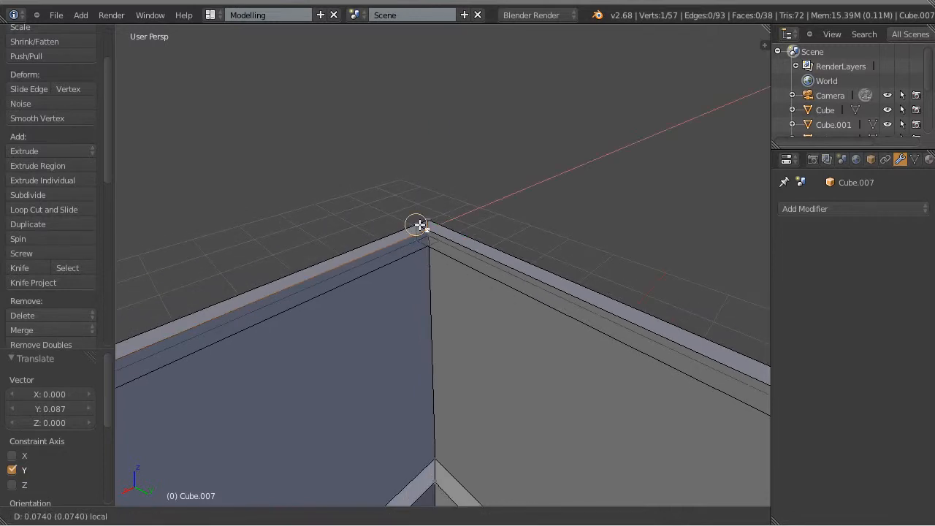
{"action": "left_click", "coordinate": [419, 224]}
Snap the adjoining top trim's upper inner end vertex to the mitered corner, moving it 0.074 along local Y.
{"action": "middle_click_drag", "start_coordinate": [419, 224], "coordinate": [508, 296]}
{"action": "right_click", "coordinate": [425, 212]}
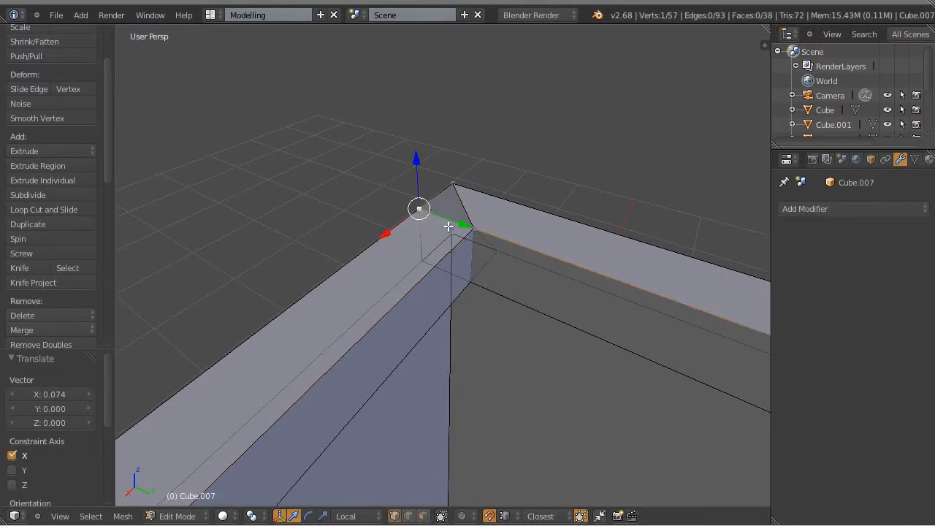
{"action": "left_click_drag", "start_coordinate": [463, 225], "coordinate": [473, 231]}
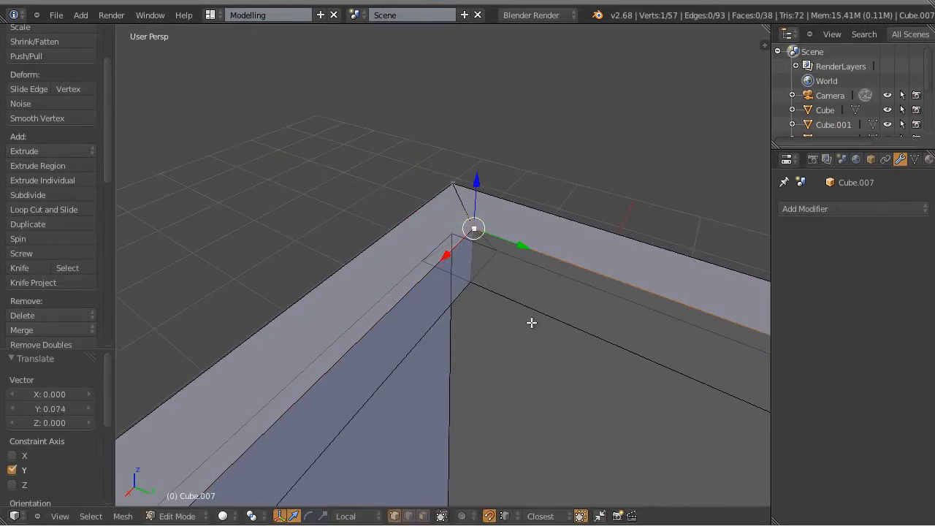
{"action": "scroll", "coordinate": [519, 307], "scroll_direction": "up", "scroll_amount": 8}
{"action": "scroll", "coordinate": [516, 252], "scroll_direction": "down", "scroll_amount": 4}
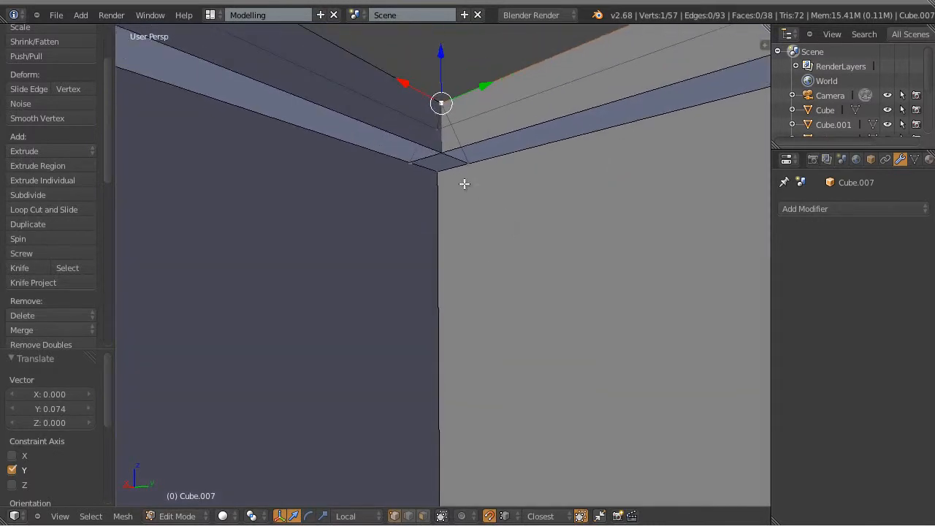
Snap the top trims' lower inner end vertices together at the corner, moving one of them 0.074 along local X.
{"action": "mouse_move", "coordinate": [509, 218]}
{"action": "middle_mouse_down"}
{"action": "mouse_move", "coordinate": [505, 206]}
{"action": "mouse_move", "coordinate": [437, 239]}
{"action": "mouse_move", "coordinate": [496, 221]}
{"action": "middle_mouse_up"}
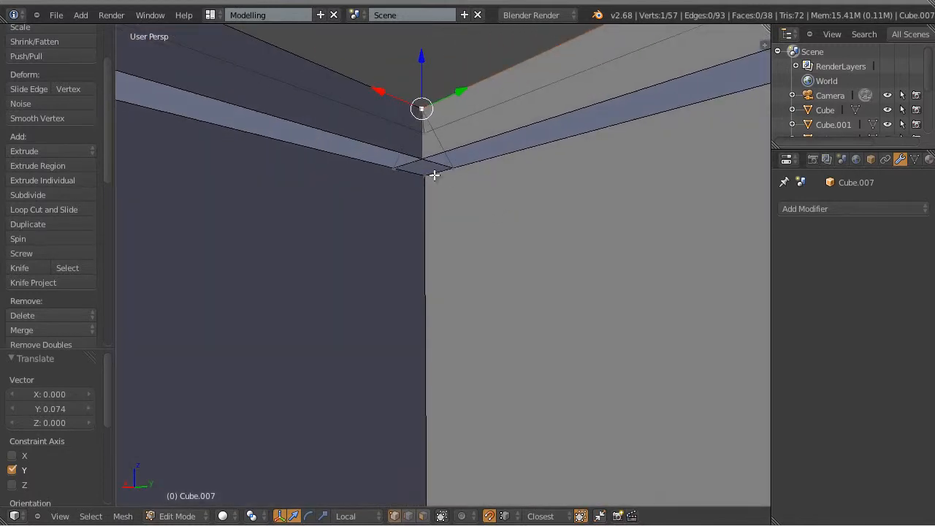
{"action": "middle_click_drag", "start_coordinate": [397, 166], "coordinate": [472, 197]}
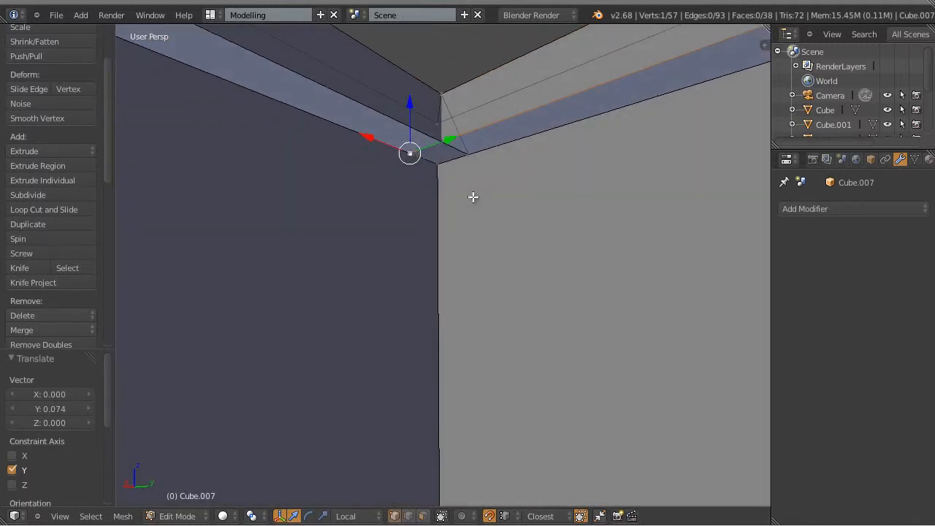
{"action": "mouse_move", "coordinate": [447, 140]}
{"action": "left_mouse_down"}
{"action": "mouse_move", "coordinate": [472, 154]}
{"action": "mouse_move", "coordinate": [425, 129]}
{"action": "mouse_move", "coordinate": [440, 142]}
{"action": "left_mouse_up"}
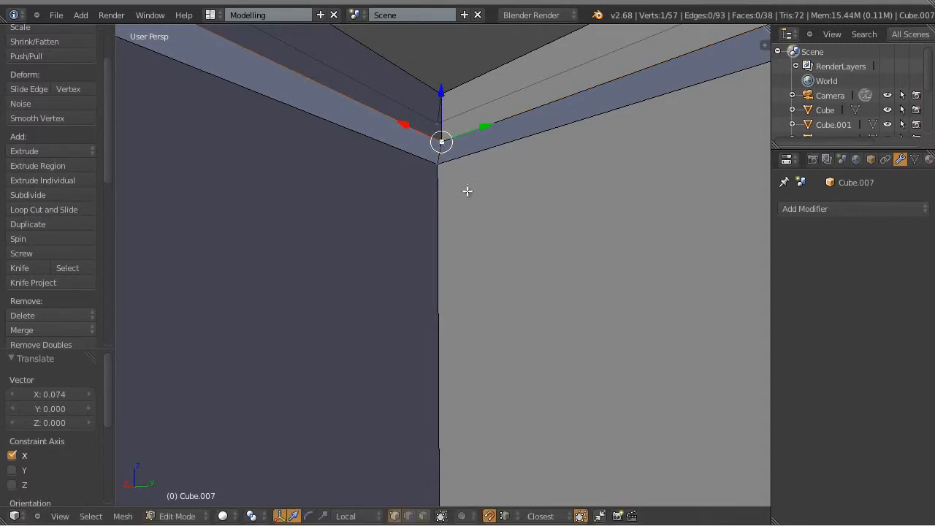
Snap the floor's corner vertex at the 3D cursor to the foot of the skirting, moving it 0.316 along local Y.
{"action": "middle_click_drag", "start_coordinate": [465, 190], "coordinate": [409, 333]}
{"action": "key", "text": "KP_Decimal"}
{"action": "middle_click_drag", "start_coordinate": [352, 376], "coordinate": [287, 356]}
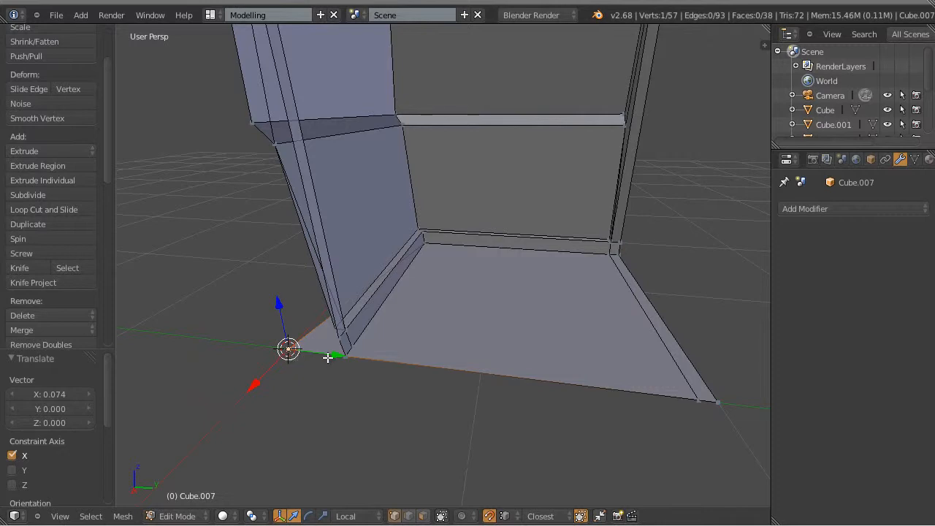
{"action": "mouse_move", "coordinate": [327, 355]}
{"action": "left_mouse_down"}
{"action": "mouse_move", "coordinate": [357, 361]}
{"action": "mouse_move", "coordinate": [313, 355]}
{"action": "mouse_move", "coordinate": [317, 368]}
{"action": "mouse_move", "coordinate": [344, 356]}
{"action": "left_mouse_up"}
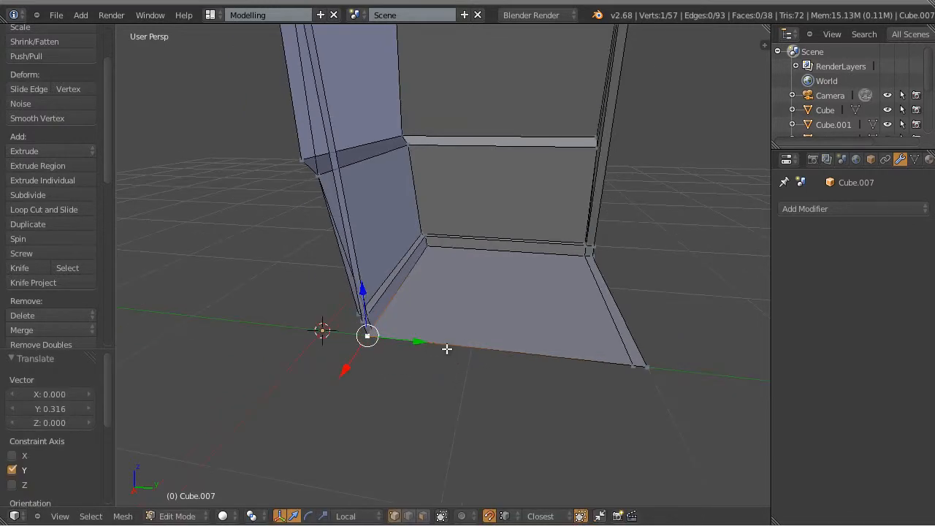
Add a single loop cut through the floor and its open-side border strip, running along Y between the floor's two X-running edges.
{"action": "mouse_move", "coordinate": [445, 346]}
{"action": "middle_mouse_down"}
{"action": "mouse_move", "coordinate": [395, 371]}
{"action": "mouse_move", "coordinate": [409, 351]}
{"action": "mouse_move", "coordinate": [381, 339]}
{"action": "mouse_move", "coordinate": [287, 338]}
{"action": "mouse_move", "coordinate": [244, 317]}
{"action": "mouse_move", "coordinate": [433, 354]}
{"action": "middle_mouse_up"}
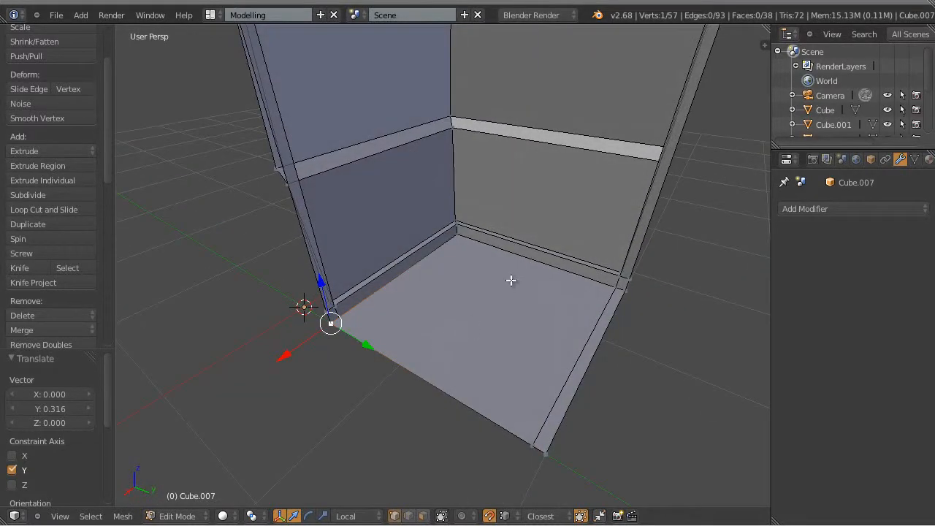
{"action": "scroll", "coordinate": [511, 280], "scroll_direction": "down", "scroll_amount": 3}
{"action": "middle_click_drag", "start_coordinate": [507, 204], "coordinate": [491, 181], "text": "shift"}
{"action": "middle_click_drag", "start_coordinate": [496, 260], "coordinate": [488, 307]}
{"action": "middle_click_drag", "start_coordinate": [488, 307], "coordinate": [470, 261], "text": "shift"}
{"action": "scroll", "coordinate": [469, 293], "scroll_direction": "up", "scroll_amount": 2}
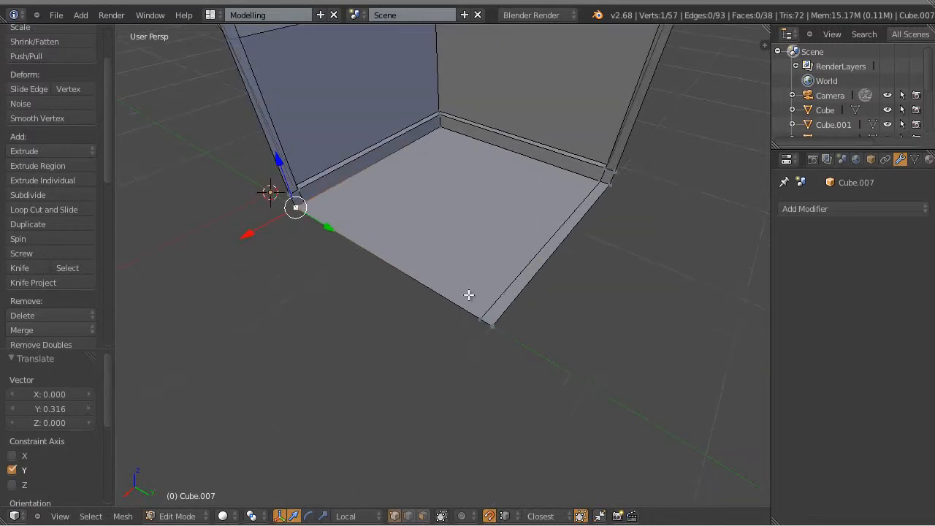
{"action": "scroll", "coordinate": [469, 294], "scroll_direction": "up", "scroll_amount": 2}
{"action": "middle_click_drag", "start_coordinate": [386, 275], "coordinate": [253, 173]}
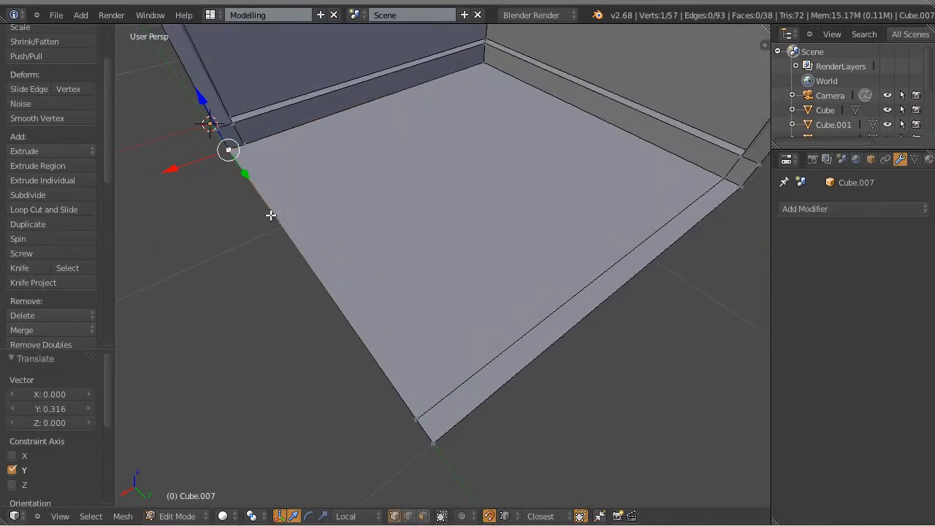
{"action": "middle_click_drag", "start_coordinate": [612, 486], "coordinate": [553, 466]}
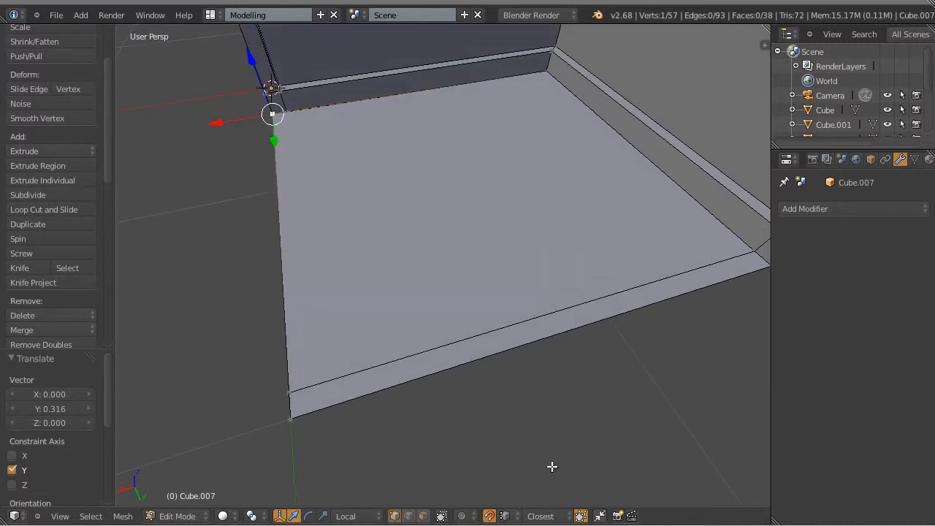
{"action": "left_click", "coordinate": [45, 209]}
{"action": "left_click", "coordinate": [515, 331]}
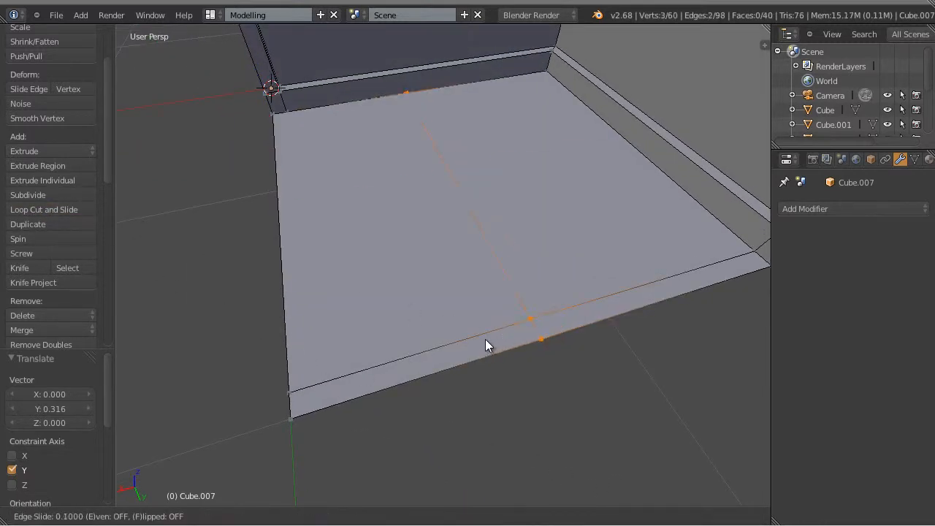
{"action": "left_click", "coordinate": [485, 339]}
Snap the floor's new edge loop to the skirting's inner end line, moving it 0.682 along local X.
{"action": "mouse_move", "coordinate": [617, 426]}
{"action": "middle_mouse_down"}
{"action": "mouse_move", "coordinate": [709, 448]}
{"action": "mouse_move", "coordinate": [763, 444]}
{"action": "mouse_move", "coordinate": [616, 441]}
{"action": "middle_mouse_up"}
{"action": "scroll", "coordinate": [763, 444], "scroll_direction": "up", "scroll_amount": 2}
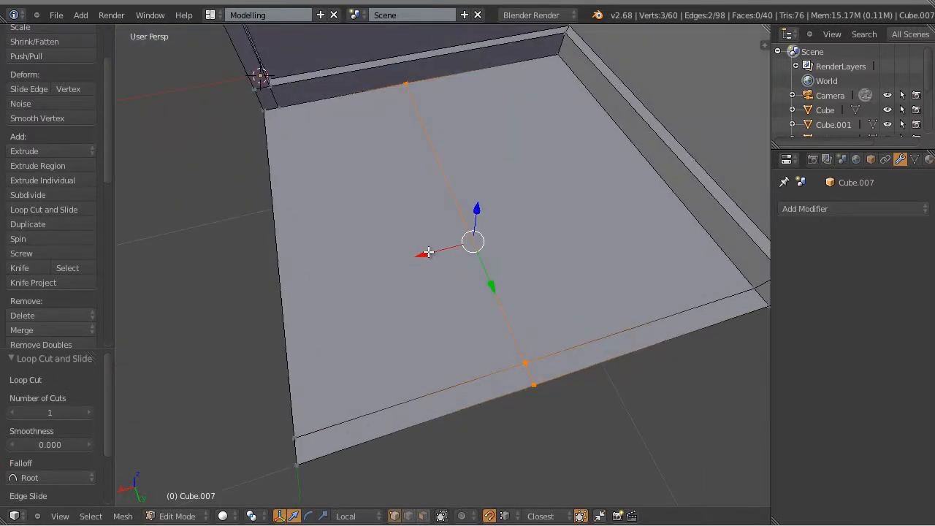
{"action": "key", "text": "g"}
{"action": "key", "text": "g"}
{"action": "left_click", "coordinate": [281, 107]}
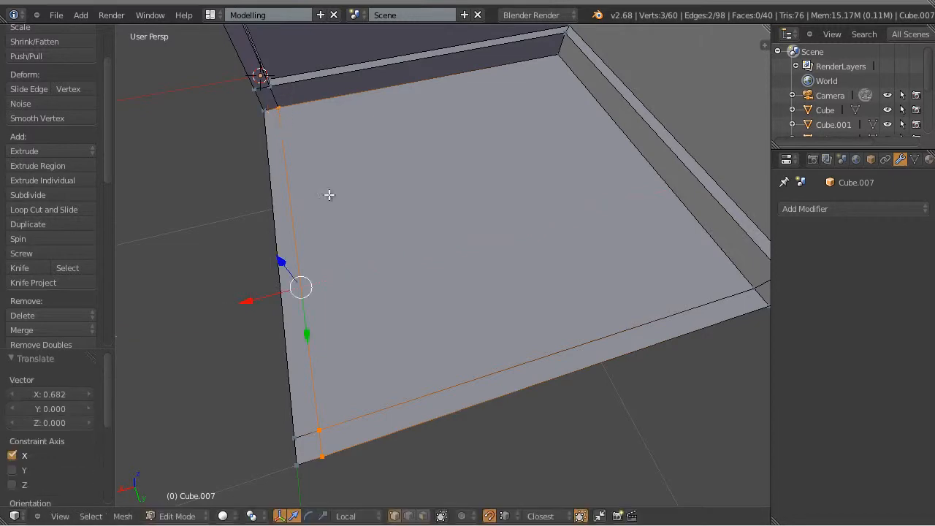
Merge the duplicate vertices of the whole mesh using Remove Doubles with a merge distance of 0.0001, and clear the selection.
{"action": "middle_click_drag", "start_coordinate": [328, 194], "coordinate": [607, 190]}
{"action": "scroll", "coordinate": [599, 200], "scroll_direction": "down", "scroll_amount": 4}
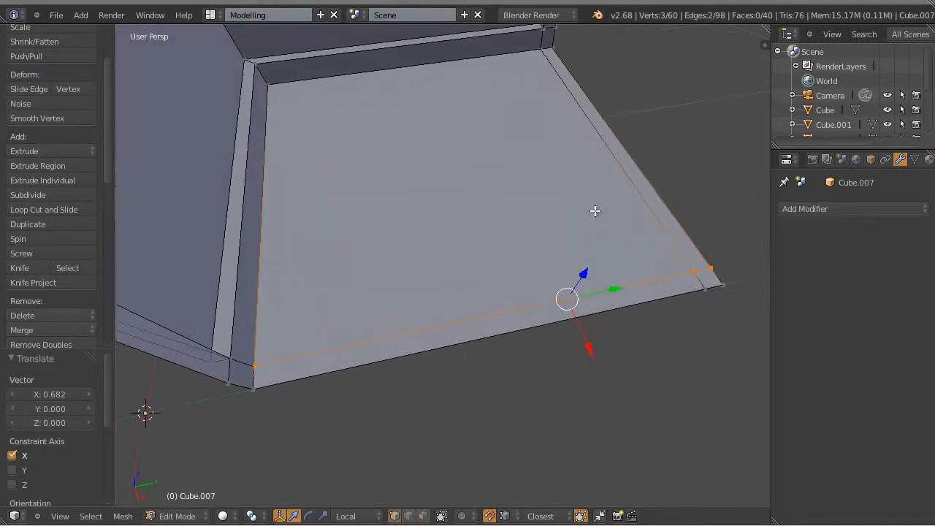
{"action": "middle_click_drag", "start_coordinate": [593, 221], "coordinate": [487, 244]}
{"action": "scroll", "coordinate": [482, 243], "scroll_direction": "up", "scroll_amount": 2}
{"action": "key", "text": "ctrl+Tab"}
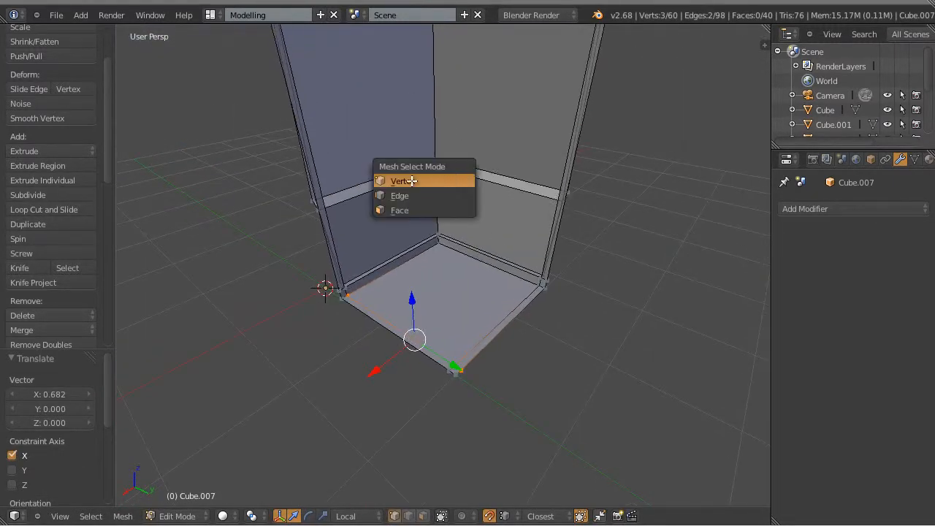
{"action": "left_click", "coordinate": [417, 182]}
{"action": "scroll", "coordinate": [452, 205], "scroll_direction": "down", "scroll_amount": 1}
{"action": "middle_click_drag", "start_coordinate": [473, 190], "coordinate": [457, 221], "text": "shift"}
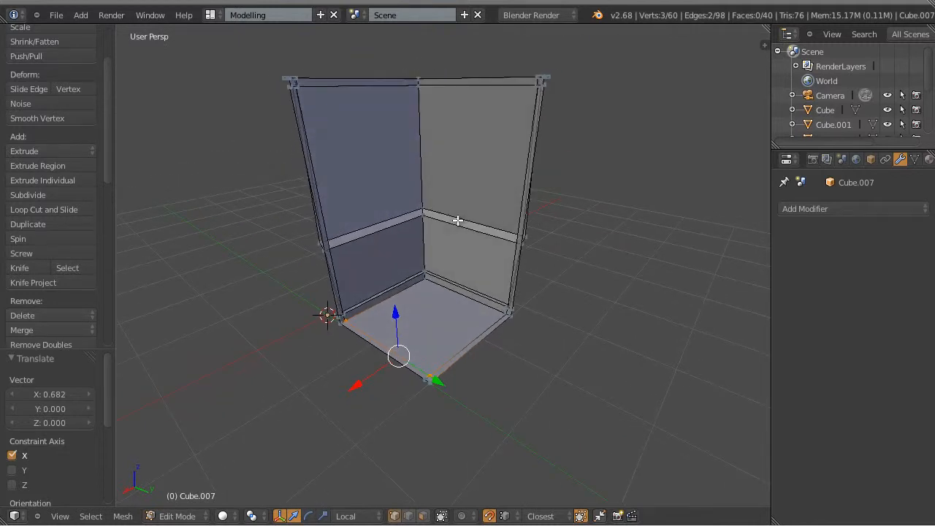
{"action": "key", "text": "a"}
{"action": "key", "text": "a"}
{"action": "key", "text": "w"}
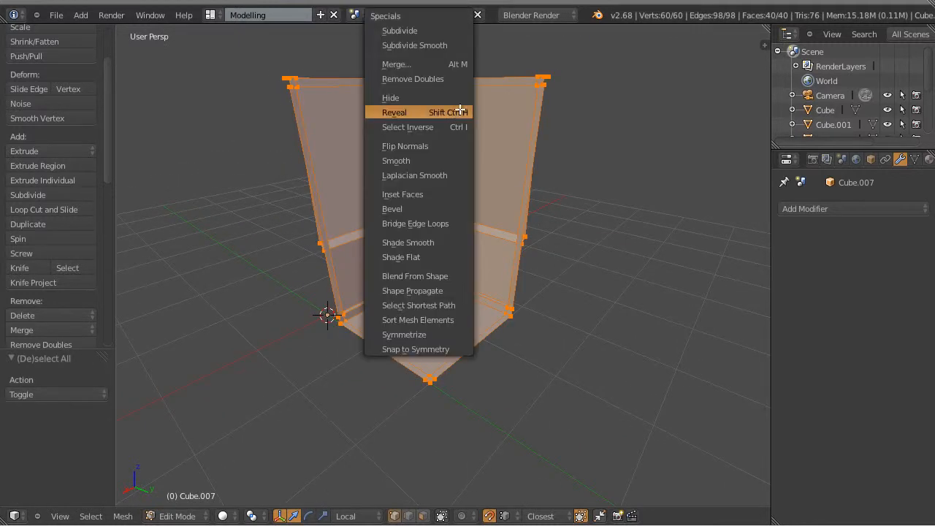
{"action": "left_click", "coordinate": [413, 79]}
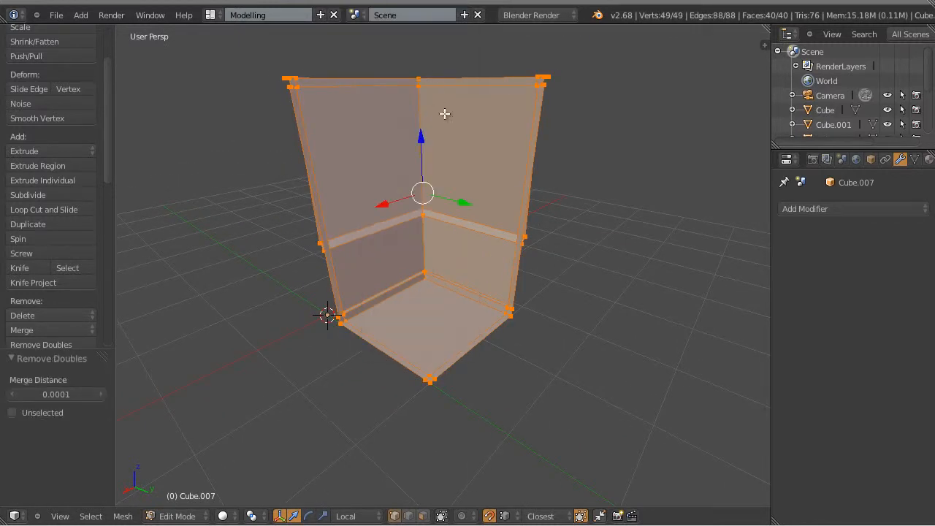
{"action": "key", "text": "a"}
Turn off snapping and test the floor's merged corner vertex by moving it -0.120 along local X, and undo the move.
{"action": "scroll", "coordinate": [505, 319], "scroll_direction": "up", "scroll_amount": 6}
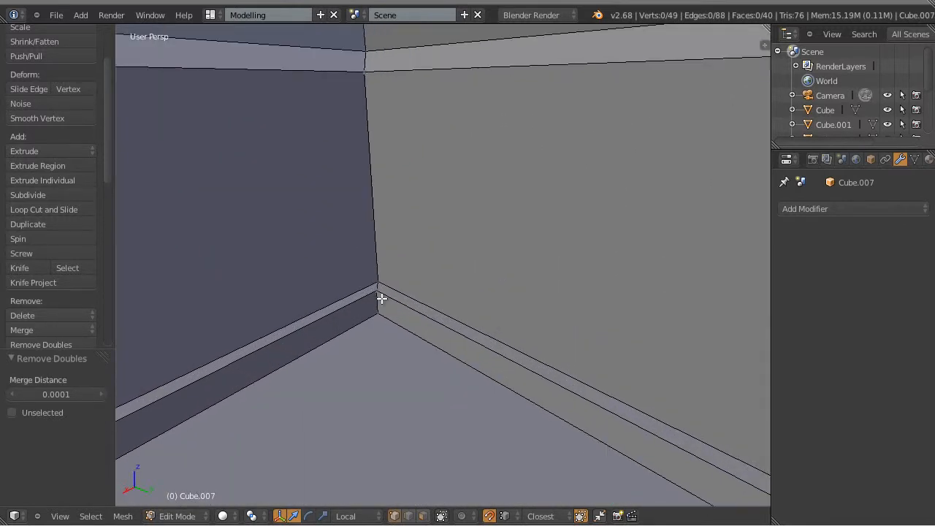
{"action": "middle_click_drag", "start_coordinate": [382, 299], "coordinate": [361, 274]}
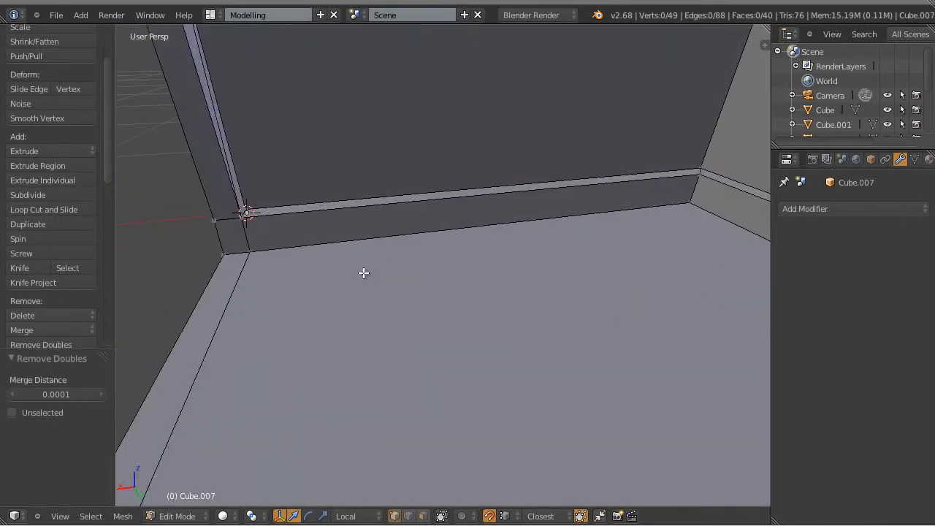
{"action": "right_click", "coordinate": [250, 252]}
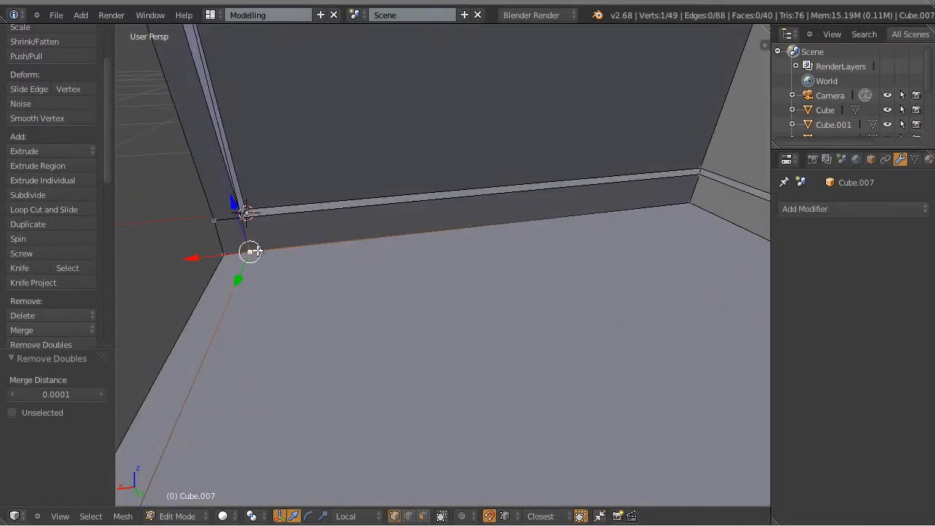
{"action": "left_click", "coordinate": [489, 515]}
{"action": "key", "text": "g"}
{"action": "key", "text": "x"}
{"action": "key", "text": "x"}
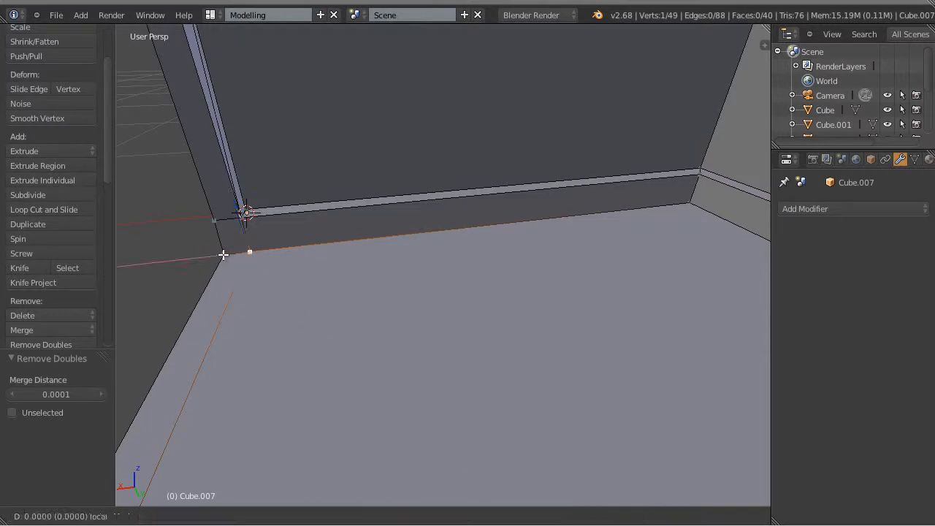
{"action": "left_click", "coordinate": [325, 259]}
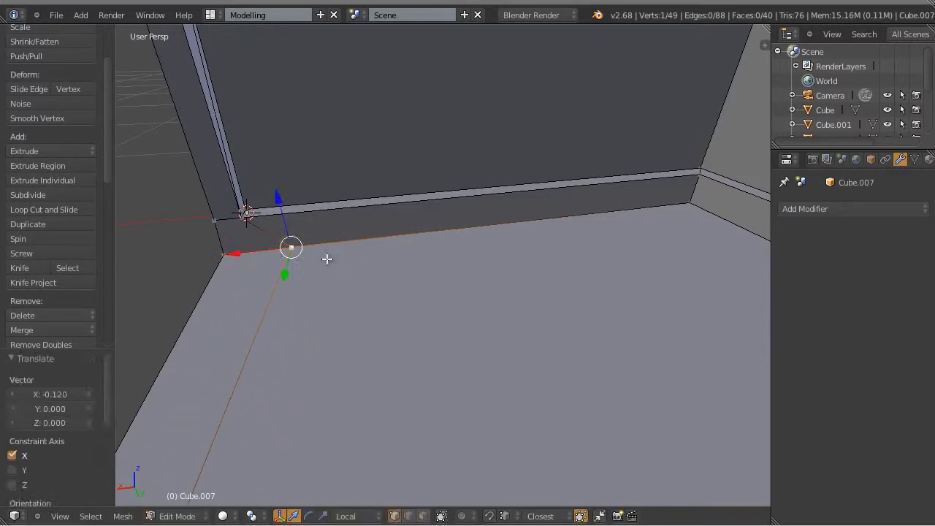
{"action": "key", "text": "ctrl+z"}
Test the skirting's upper back corner vertex by moving it along local X, and undo the move.
{"action": "middle_click_drag", "start_coordinate": [535, 214], "coordinate": [460, 363], "text": "shift"}
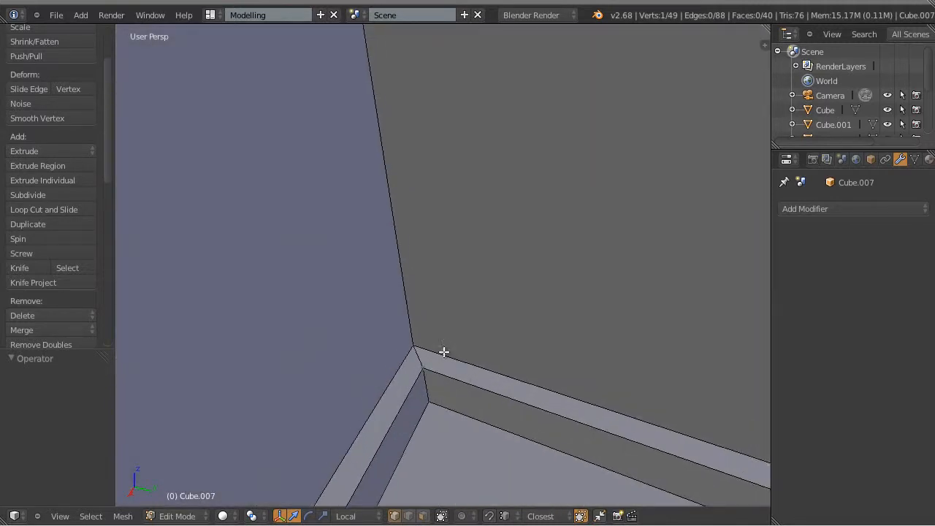
{"action": "right_click", "coordinate": [417, 343]}
{"action": "key", "text": "g"}
{"action": "key", "text": "x"}
{"action": "key", "text": "x"}
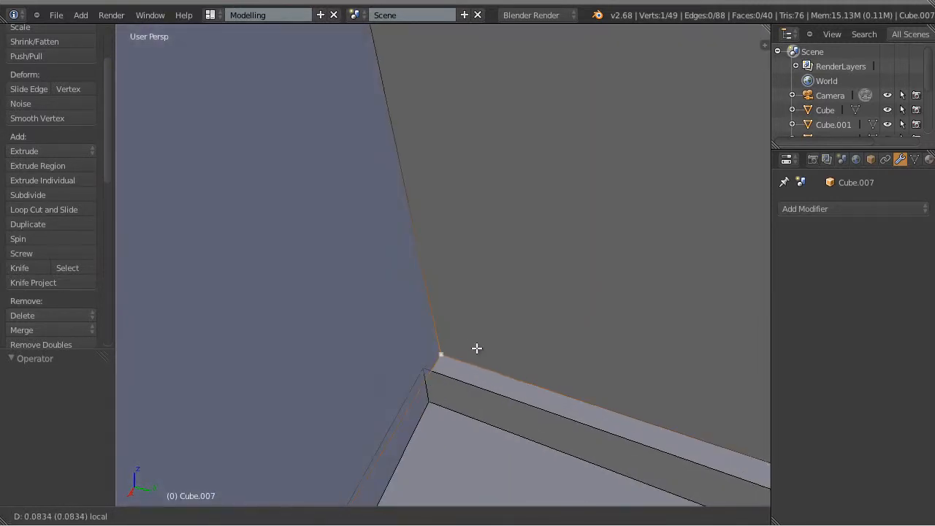
{"action": "left_click", "coordinate": [424, 364]}
{"action": "mouse_move", "coordinate": [467, 384]}
{"action": "left_mouse_down"}
{"action": "mouse_move", "coordinate": [547, 404]}
{"action": "mouse_move", "coordinate": [484, 388]}
{"action": "left_mouse_up"}
{"action": "key", "text": "ctrl+z"}
Return to Object Mode and duplicate the room corner in place without moving the copy.
{"action": "scroll", "coordinate": [492, 339], "scroll_direction": "down", "scroll_amount": 9}
{"action": "scroll", "coordinate": [492, 340], "scroll_direction": "up", "scroll_amount": 2}
{"action": "scroll", "coordinate": [491, 339], "scroll_direction": "down", "scroll_amount": 6}
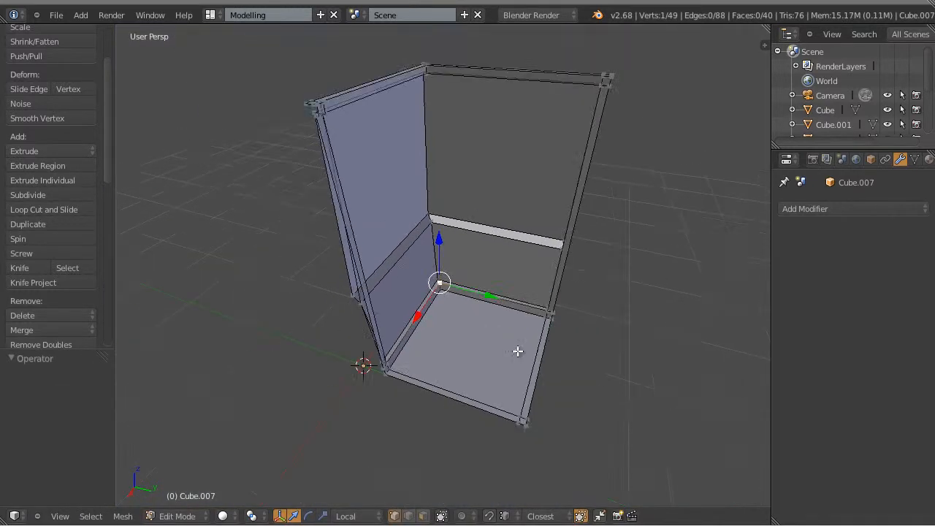
{"action": "key", "text": "Tab"}
{"action": "scroll", "coordinate": [488, 313], "scroll_direction": "down", "scroll_amount": 3}
{"action": "middle_click_drag", "start_coordinate": [471, 300], "coordinate": [413, 298]}
{"action": "scroll", "coordinate": [414, 298], "scroll_direction": "up", "scroll_amount": 1}
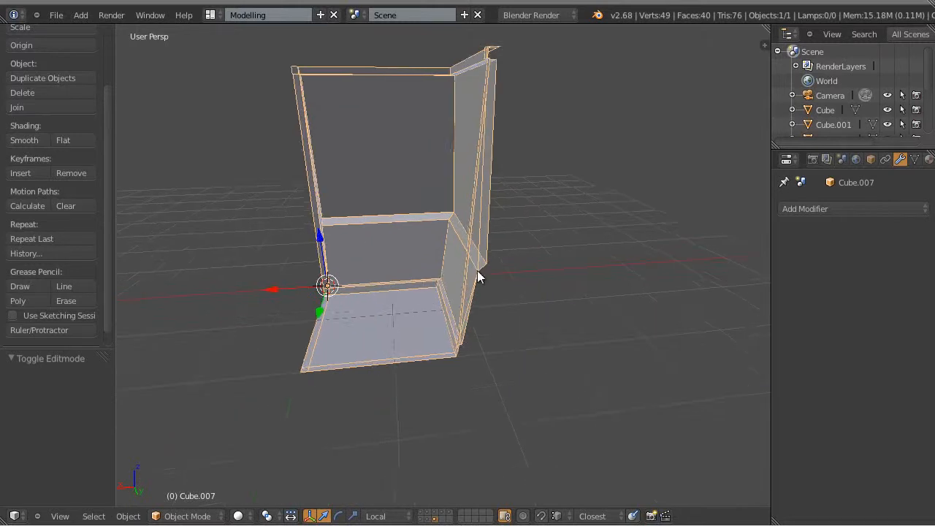
{"action": "middle_click_drag", "start_coordinate": [477, 270], "coordinate": [514, 282]}
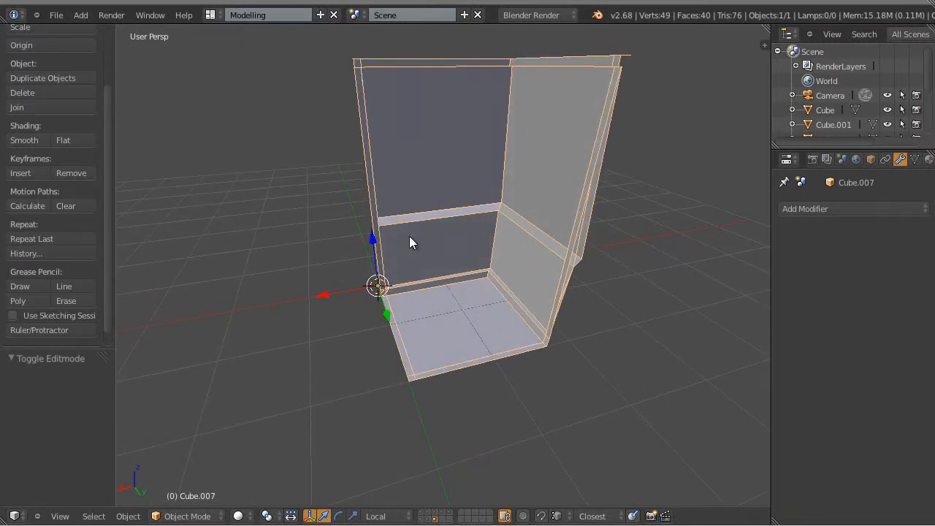
{"action": "scroll", "coordinate": [503, 336], "scroll_direction": "down", "scroll_amount": 1}
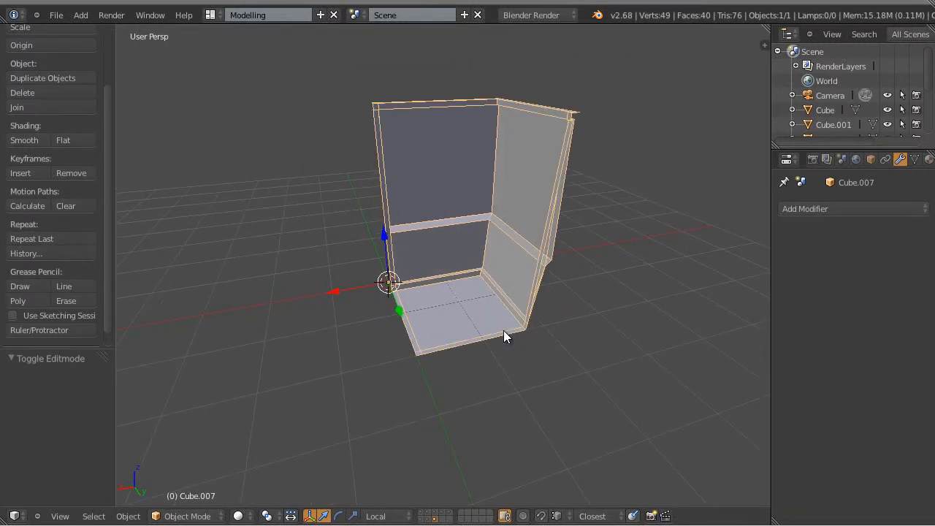
{"action": "key", "text": "shift+d"}
{"action": "key", "text": "Escape"}
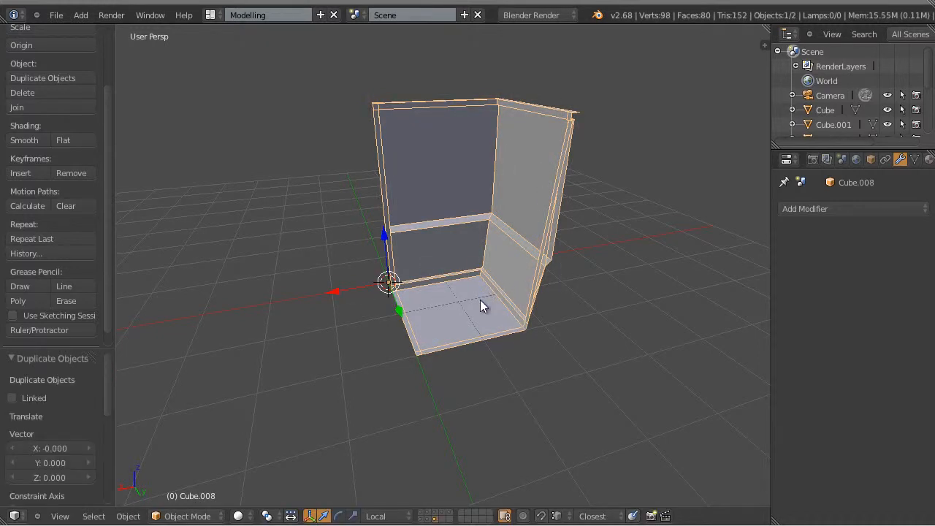
Mirror the duplicated room corner across X by setting its X scale to -2, and deselect everything.
{"action": "left_click", "coordinate": [764, 45]}
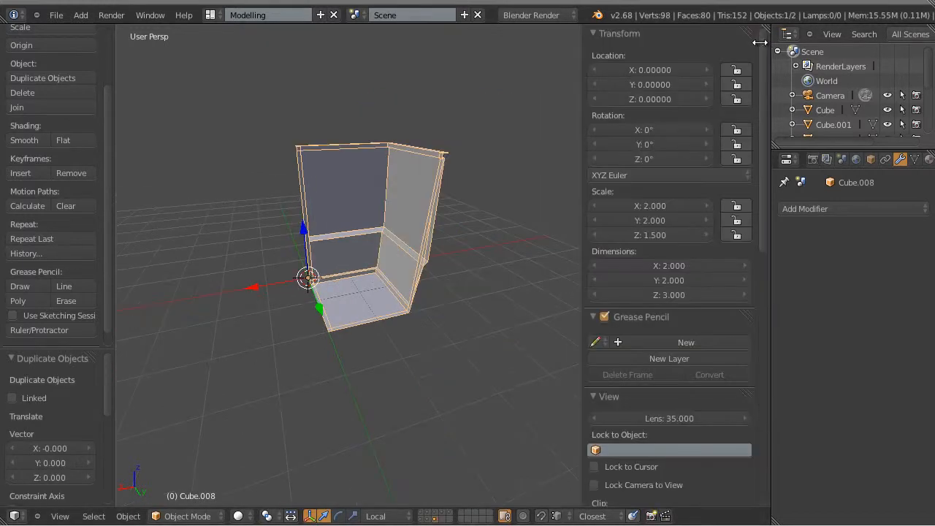
{"action": "left_click", "coordinate": [660, 130]}
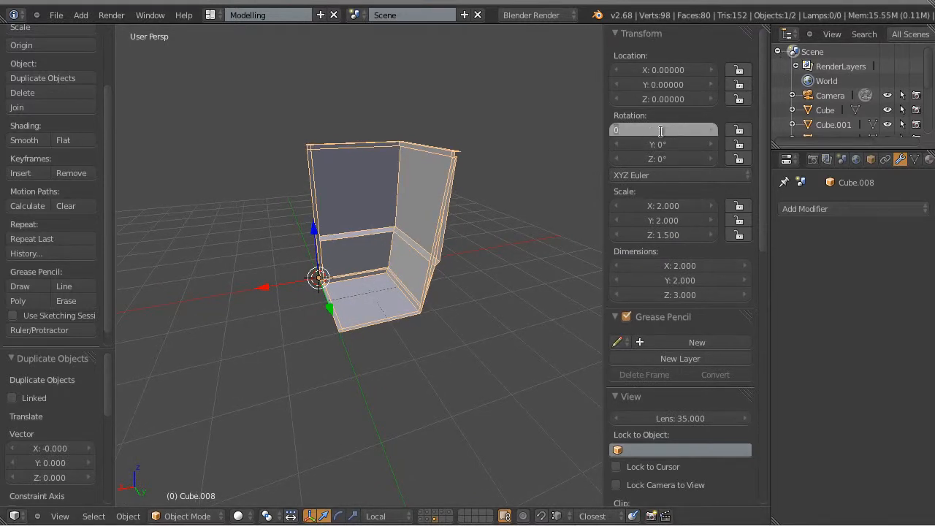
{"action": "left_click", "coordinate": [694, 205]}
{"action": "left_click", "coordinate": [699, 203]}
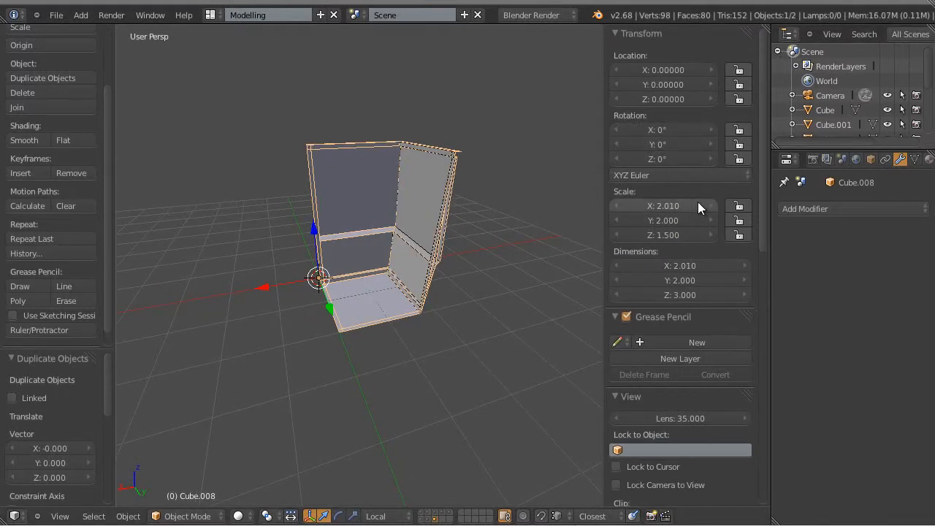
{"action": "left_click", "coordinate": [667, 206]}
{"action": "type", "text": "2"}
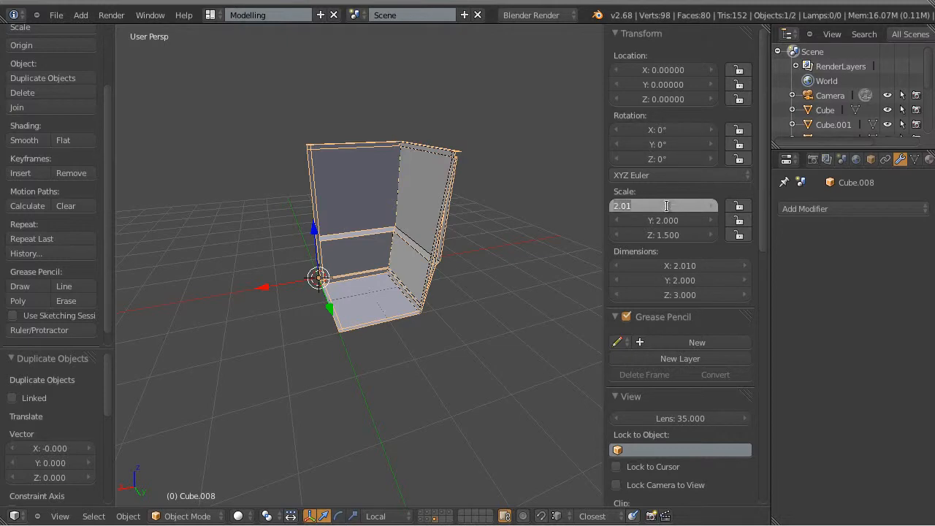
{"action": "key", "text": "Return"}
{"action": "key", "text": "a"}
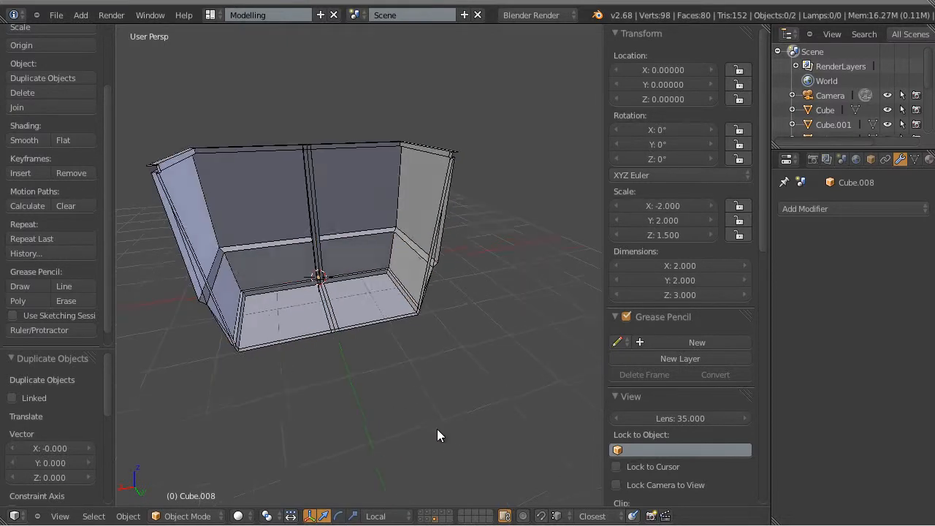
{"action": "middle_click_drag", "start_coordinate": [324, 358], "coordinate": [363, 338]}
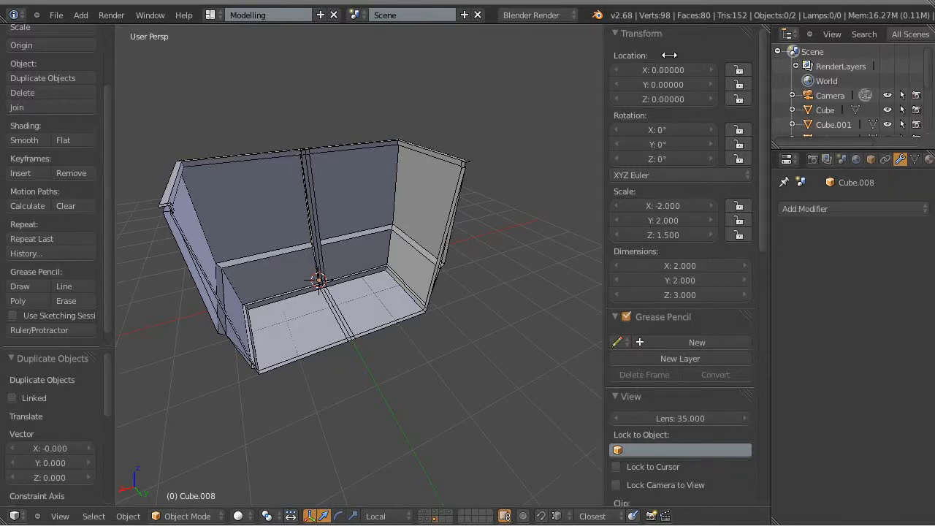
Delete the mirrored copy of the room corner.
{"action": "key", "text": "n"}
{"action": "right_click", "coordinate": [254, 310]}
{"action": "key", "text": "BackSpace"}
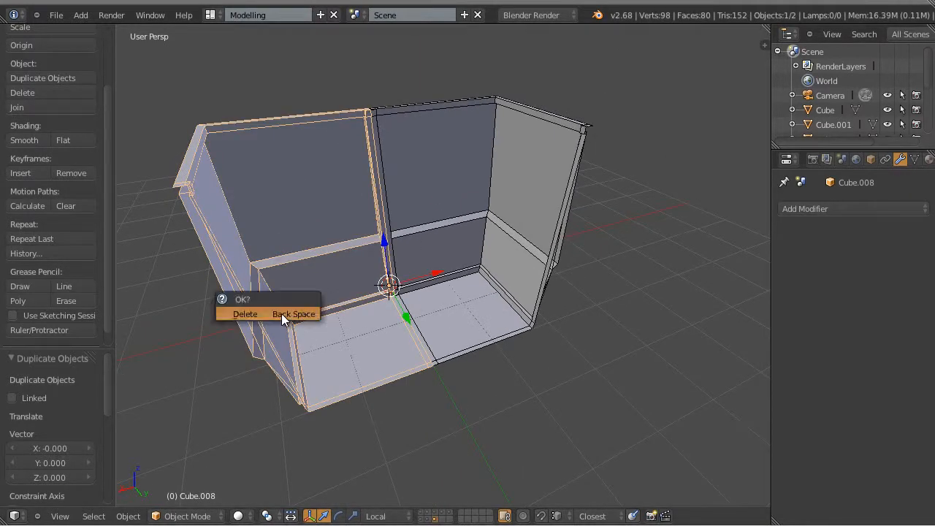
{"action": "left_click", "coordinate": [281, 313]}
Duplicate the long straight wall on layer 4 in place, move the copy to layer 13, and show that layer.
{"action": "scroll", "coordinate": [357, 356], "scroll_direction": "down", "scroll_amount": 1}
{"action": "middle_click_drag", "start_coordinate": [357, 355], "coordinate": [434, 364]}
{"action": "left_click", "coordinate": [442, 512]}
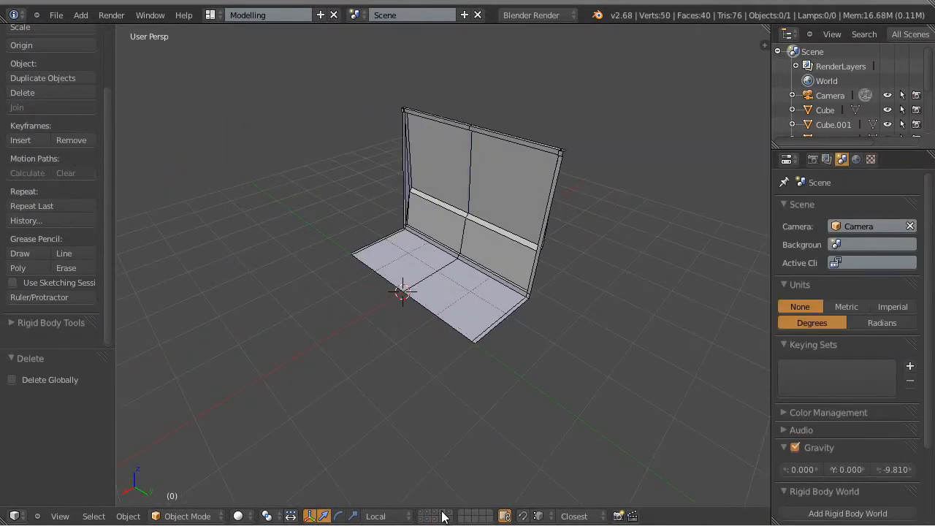
{"action": "right_click", "coordinate": [496, 241]}
{"action": "key", "text": "shift+d"}
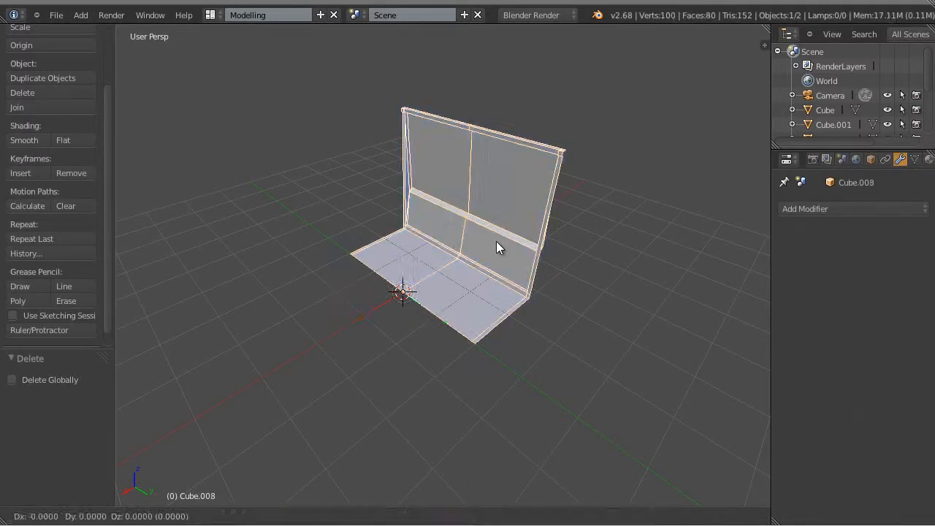
{"action": "right_click", "coordinate": [496, 241]}
{"action": "key", "text": "m"}
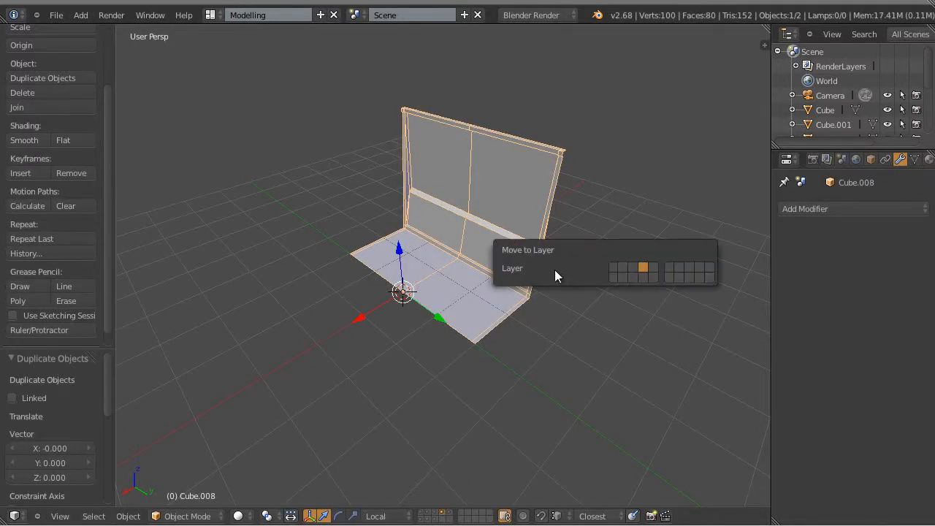
{"action": "left_click", "coordinate": [631, 277]}
{"action": "left_click", "coordinate": [438, 519]}
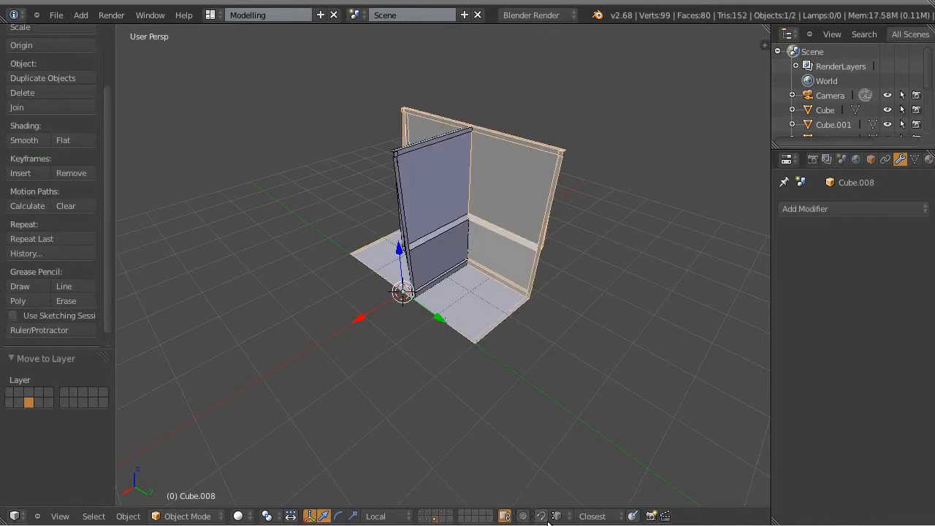
Enable Increment snapping, move the long wall 4 units along Y to extend the corner, and deselect it.
{"action": "left_click", "coordinate": [541, 516]}
{"action": "left_click", "coordinate": [558, 514]}
{"action": "left_click", "coordinate": [584, 502]}
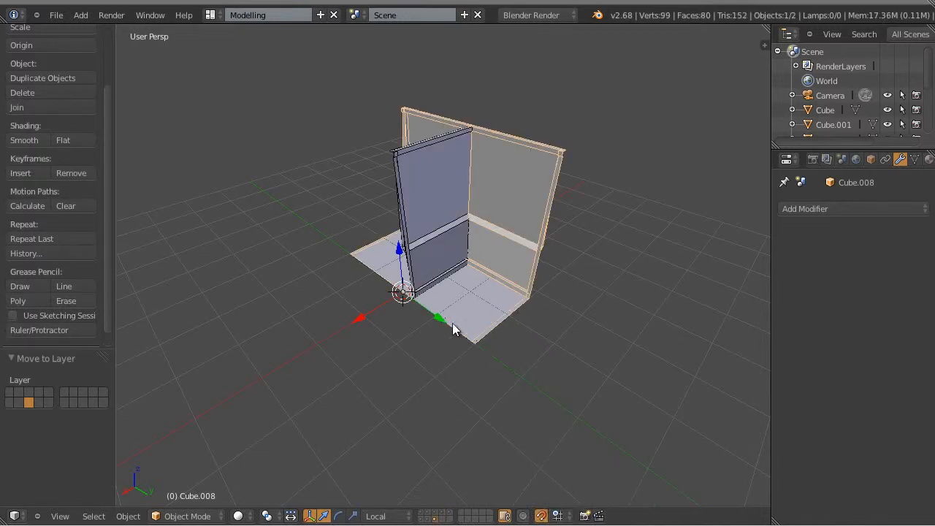
{"action": "key", "text": "g"}
{"action": "key", "text": "y"}
{"action": "key", "text": "y"}
{"action": "left_click", "coordinate": [620, 422]}
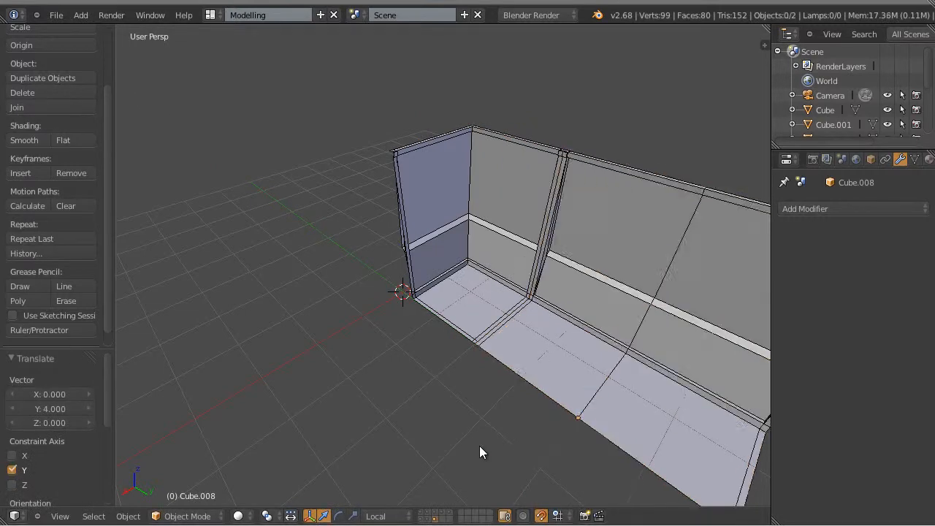
Duplicate the long wall in place and set the copy's Z rotation to 90°.
{"action": "middle_click_drag", "start_coordinate": [480, 445], "coordinate": [447, 146]}
{"action": "middle_click_drag", "start_coordinate": [497, 284], "coordinate": [374, 212], "text": "shift"}
{"action": "middle_click_drag", "start_coordinate": [520, 252], "coordinate": [450, 298]}
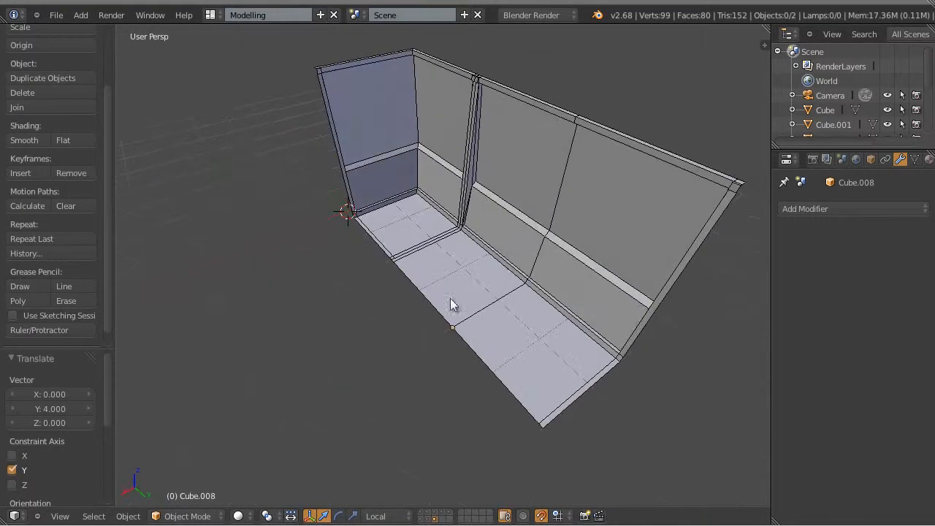
{"action": "right_click", "coordinate": [600, 186]}
{"action": "key", "text": "shift+d"}
{"action": "right_click", "coordinate": [599, 187]}
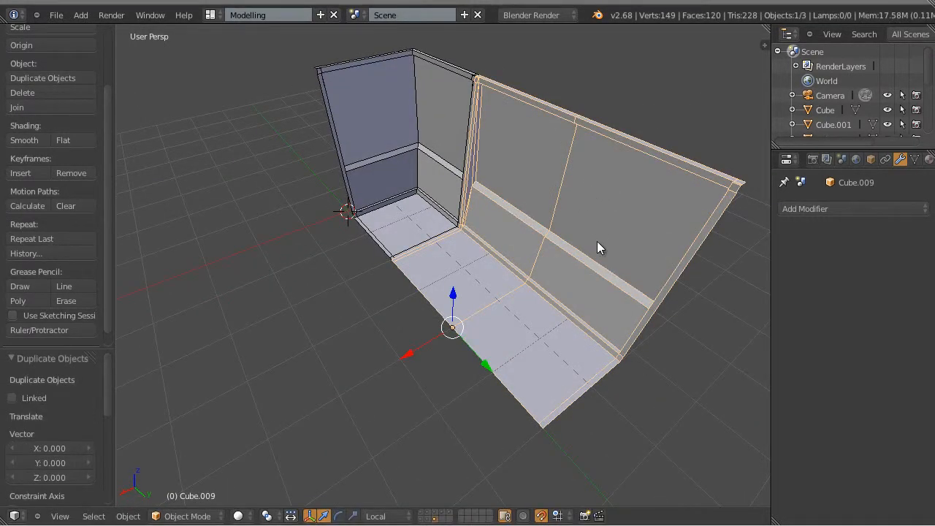
{"action": "key", "text": "ctrl+alt+r"}
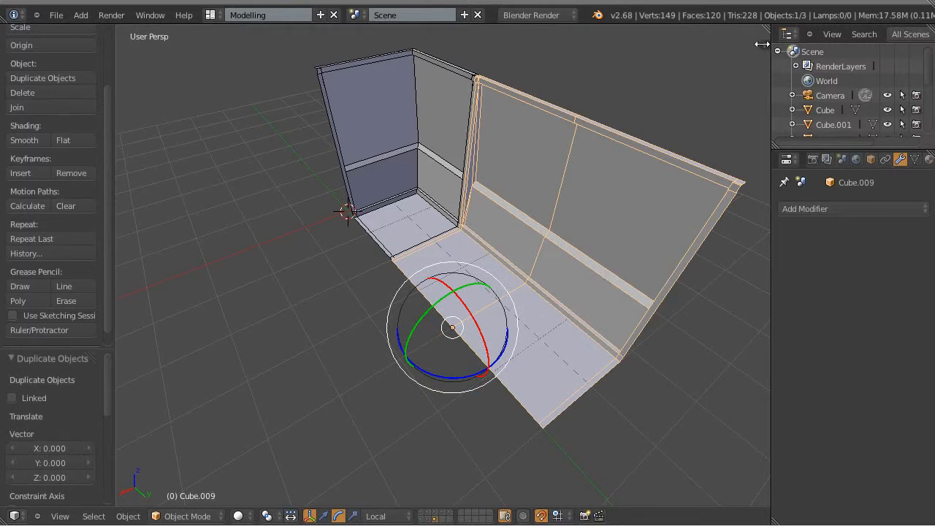
{"action": "key", "text": "n"}
{"action": "left_click", "coordinate": [674, 157]}
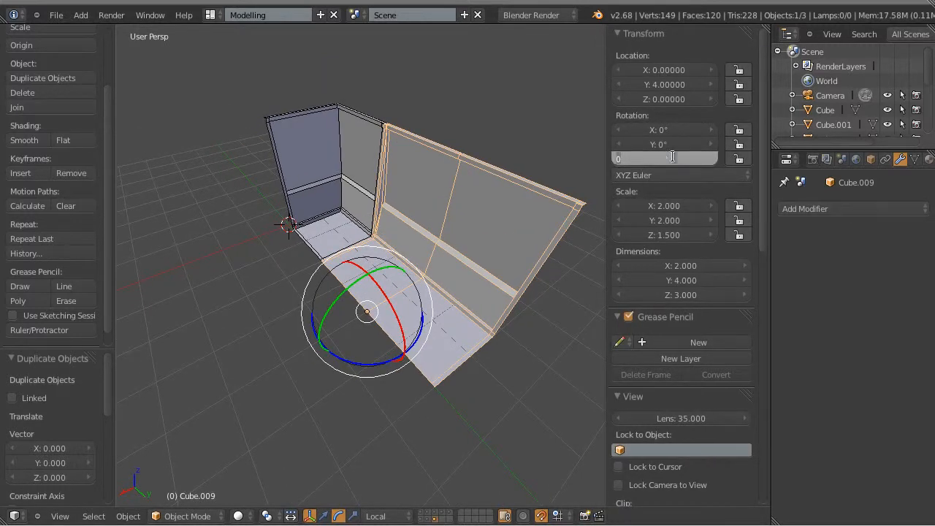
{"action": "type", "text": "90"}
{"action": "key", "text": "Return"}
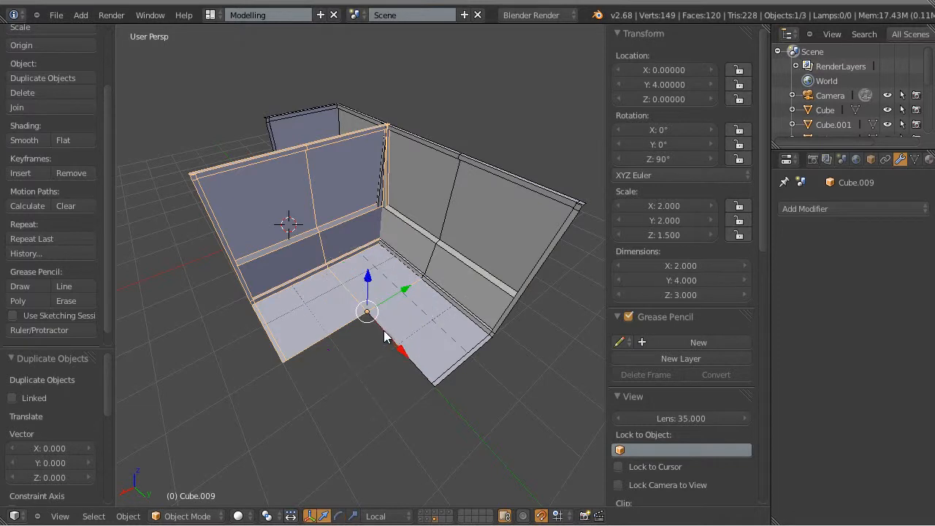
Move the rotated long wall to X 2, Y 2 against the corner's other open side, and deselect everything.
{"action": "left_click_drag", "start_coordinate": [385, 337], "coordinate": [263, 353]}
{"action": "key", "text": "a"}
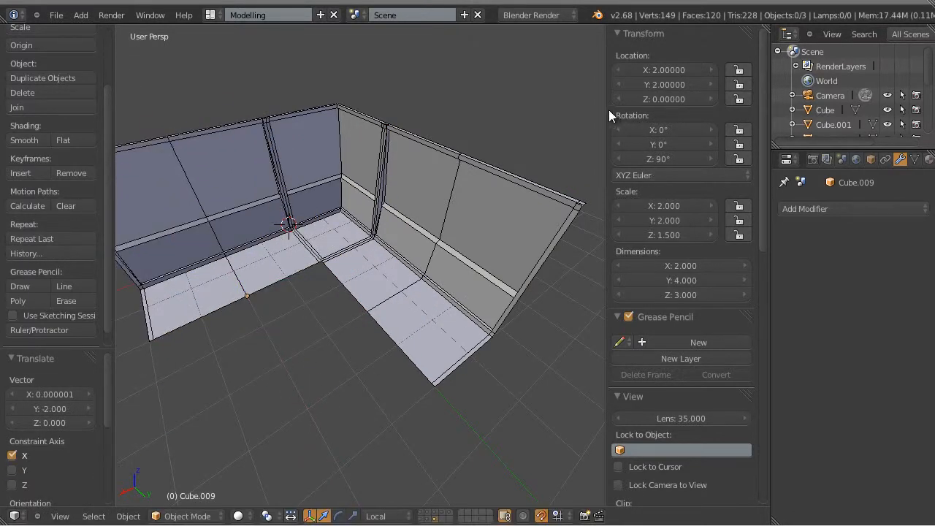
{"action": "left_click_drag", "start_coordinate": [607, 110], "coordinate": [838, 102]}
{"action": "middle_click_drag", "start_coordinate": [494, 226], "coordinate": [558, 243], "text": "shift"}
{"action": "scroll", "coordinate": [557, 243], "scroll_direction": "down", "scroll_amount": 2}
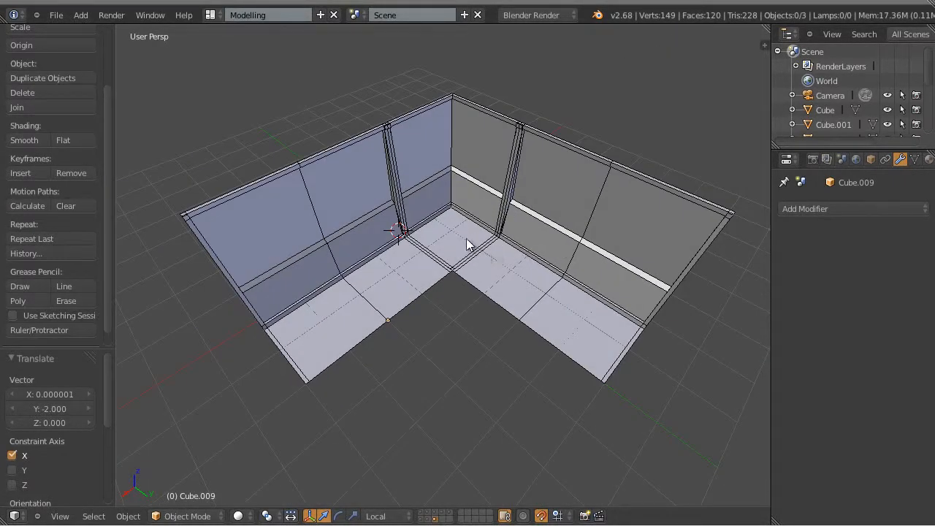
{"action": "scroll", "coordinate": [451, 211], "scroll_direction": "up", "scroll_amount": 3}
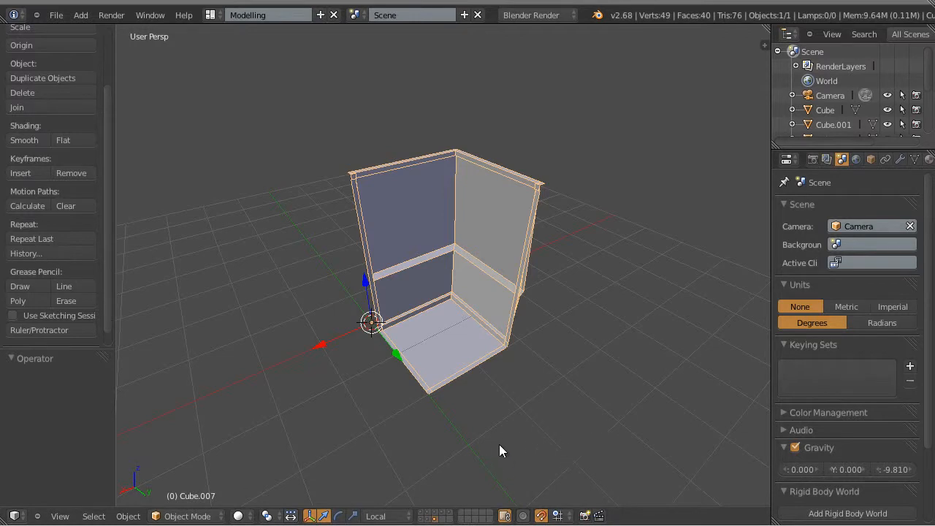
Duplicate the short wall on layer 3 in place, move the copy to layer 14, and show that layer.
{"action": "key", "text": "Delete"}
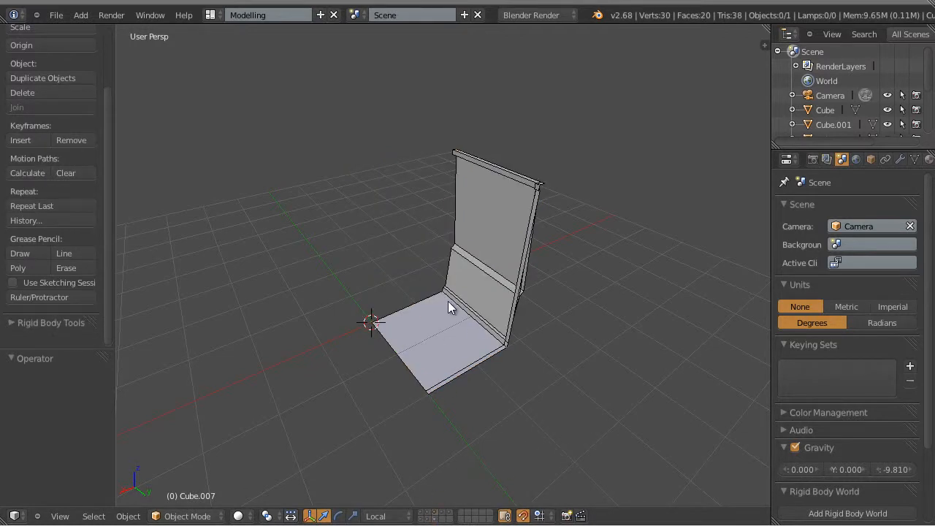
{"action": "middle_click_drag", "start_coordinate": [452, 325], "coordinate": [542, 338]}
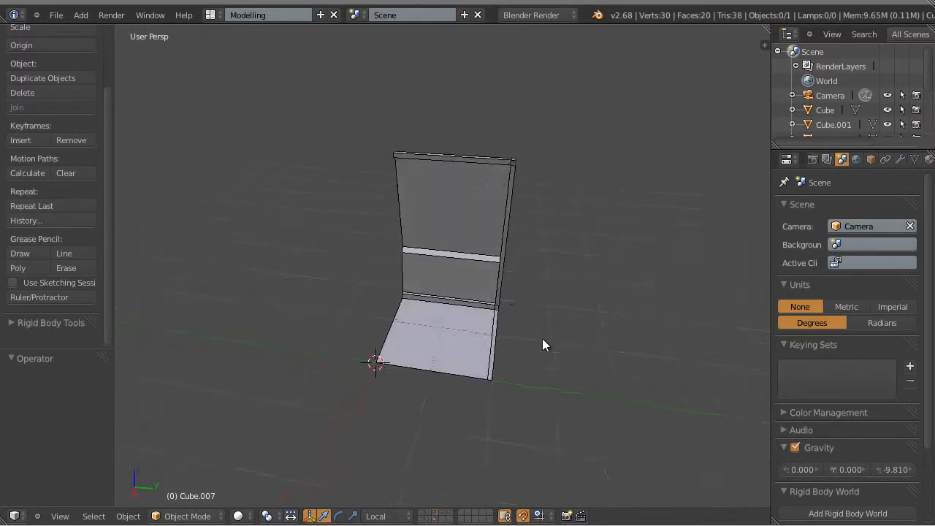
{"action": "right_click", "coordinate": [458, 242]}
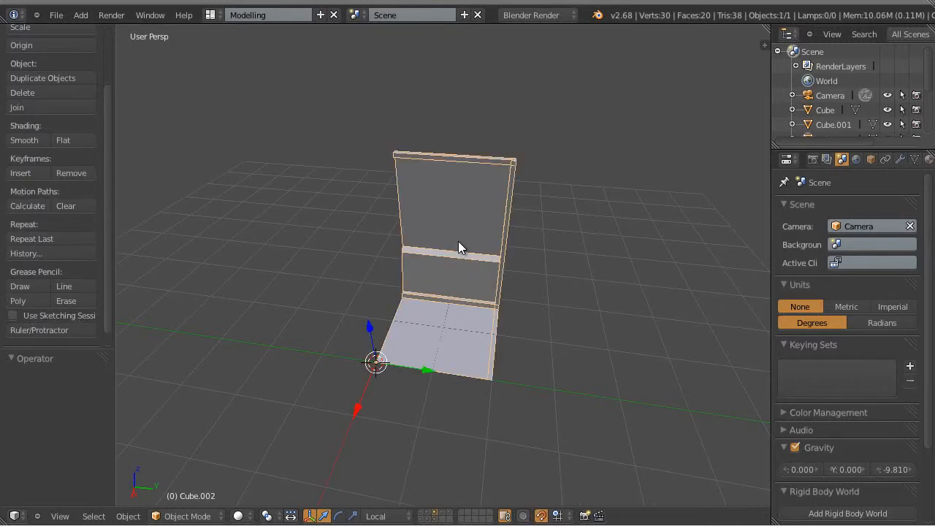
{"action": "key", "text": "shift+d"}
{"action": "key", "text": "Escape"}
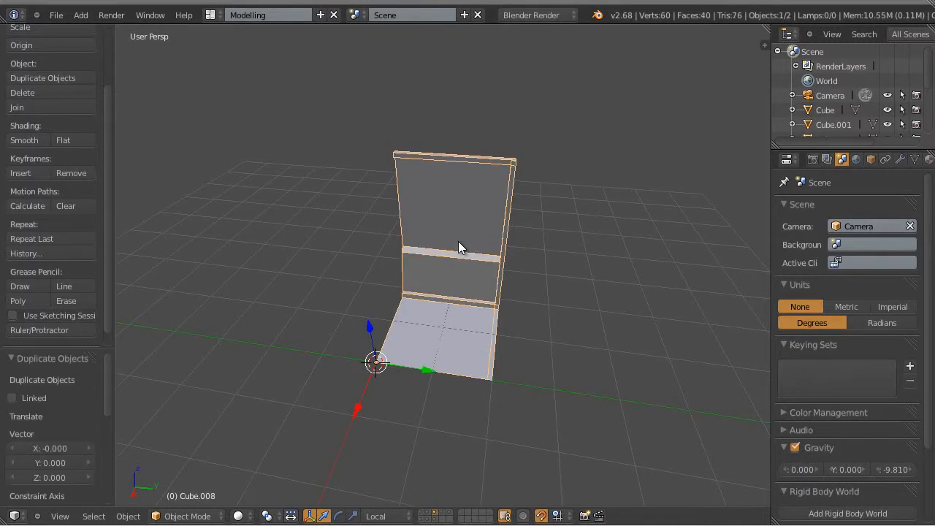
{"action": "key", "text": "m"}
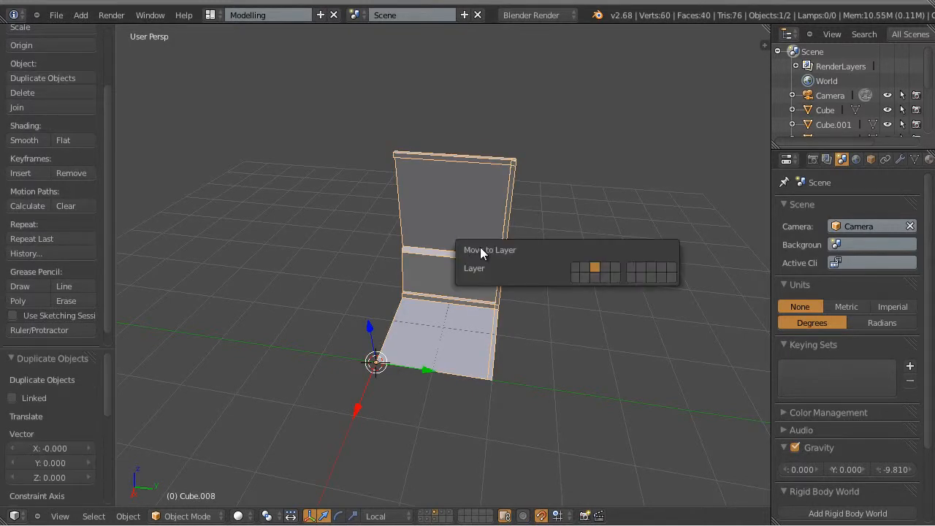
{"action": "left_click", "coordinate": [603, 277]}
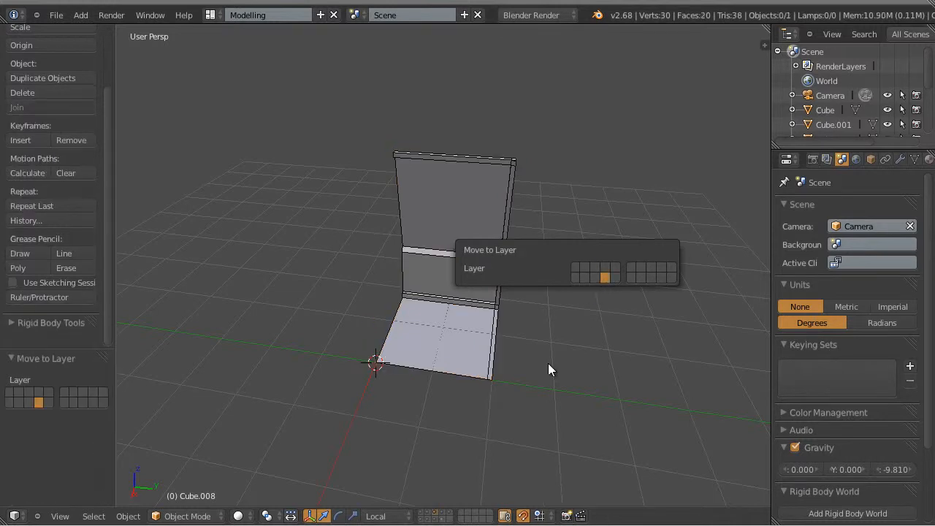
{"action": "left_click", "coordinate": [441, 520]}
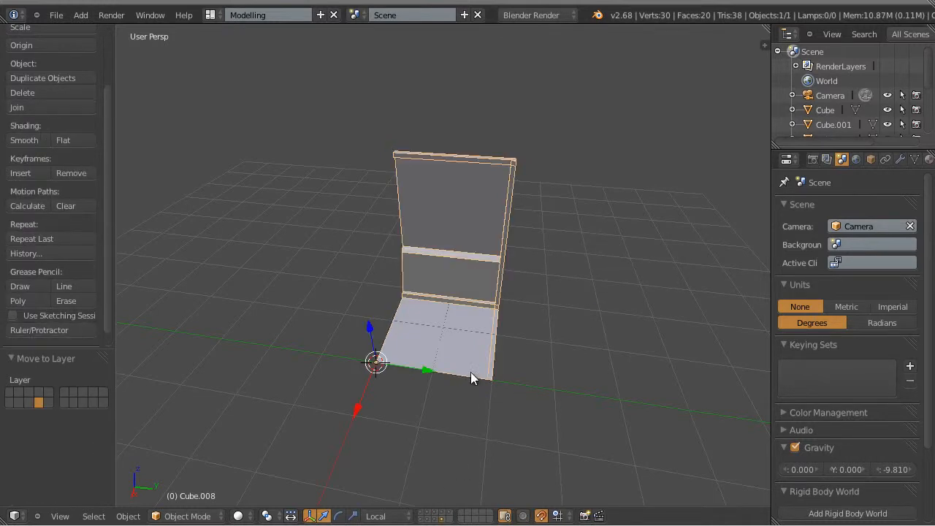
Set the short wall copy's Z rotation to 90° and move it 2 units along its local X axis.
{"action": "middle_click_drag", "start_coordinate": [471, 372], "coordinate": [489, 300]}
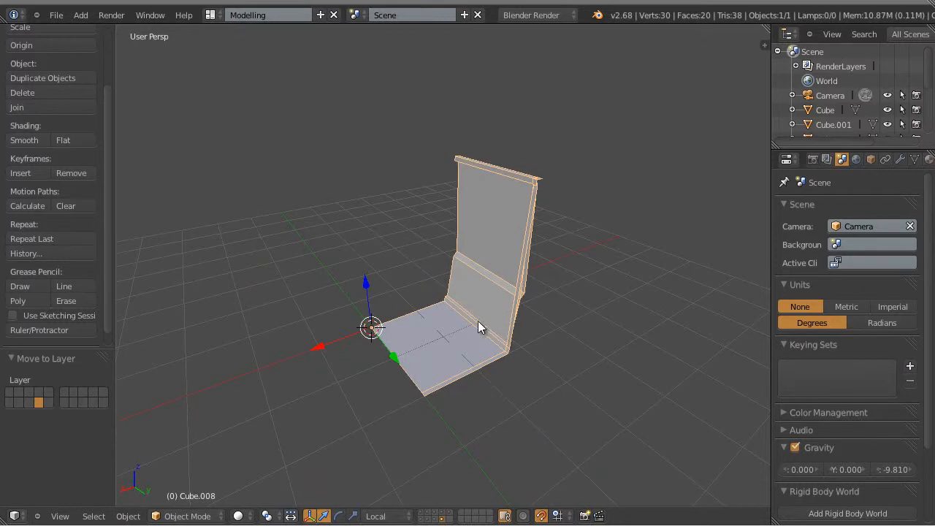
{"action": "left_click", "coordinate": [559, 517]}
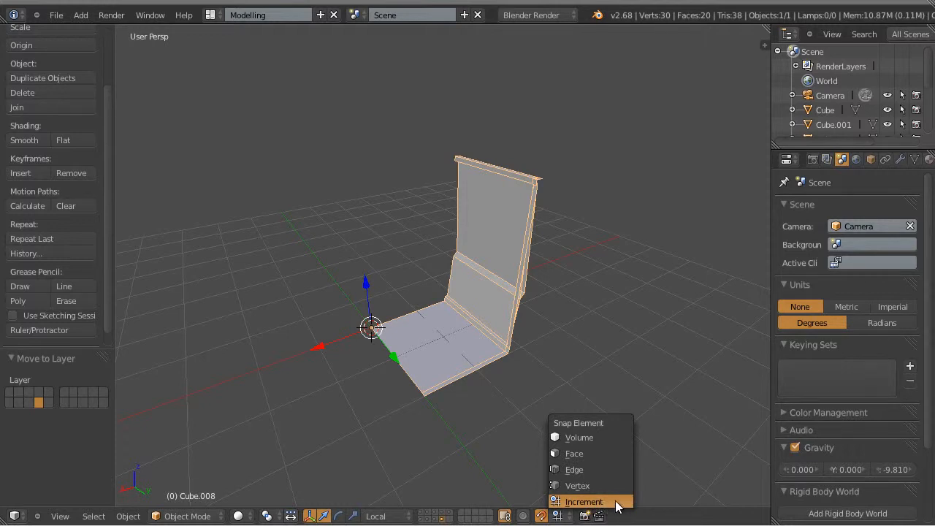
{"action": "key", "text": "a"}
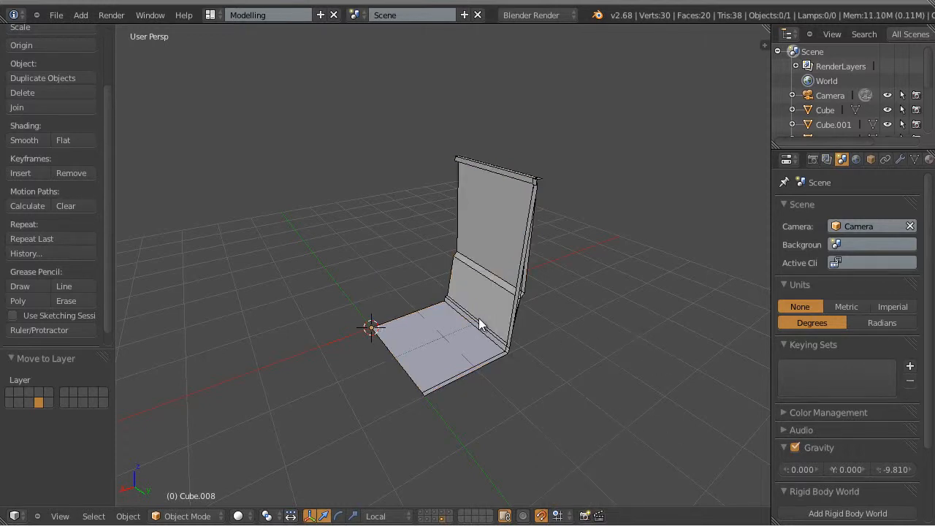
{"action": "right_click", "coordinate": [435, 340]}
{"action": "middle_click_drag", "start_coordinate": [438, 340], "coordinate": [455, 374]}
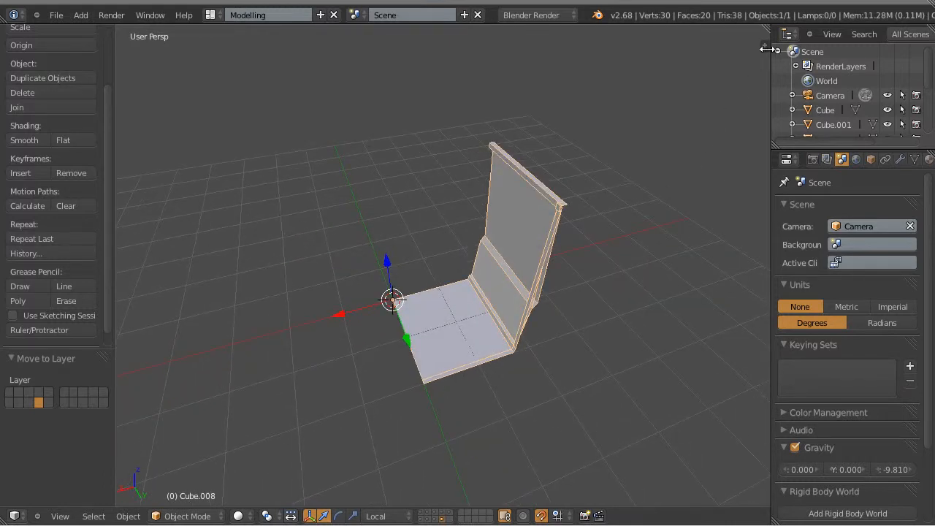
{"action": "key", "text": "n"}
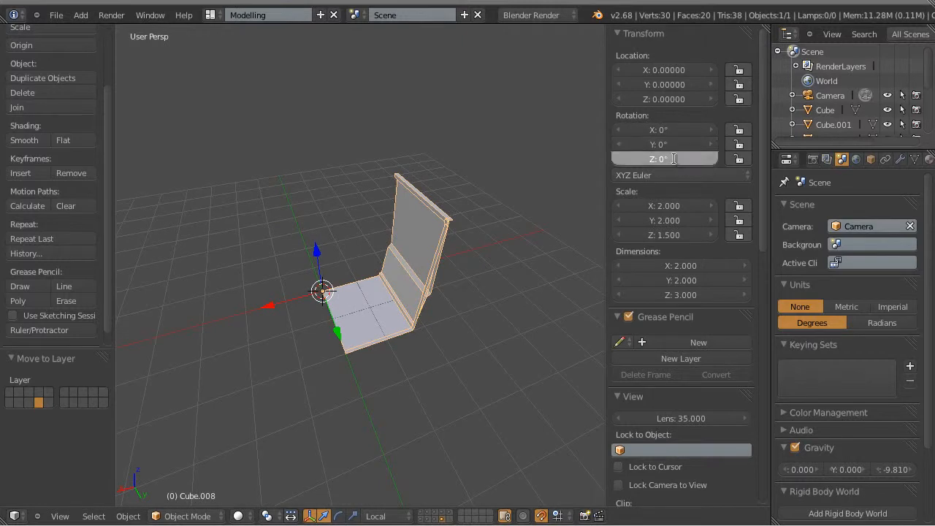
{"action": "left_click", "coordinate": [673, 158]}
{"action": "type", "text": "90"}
{"action": "key", "text": "Return"}
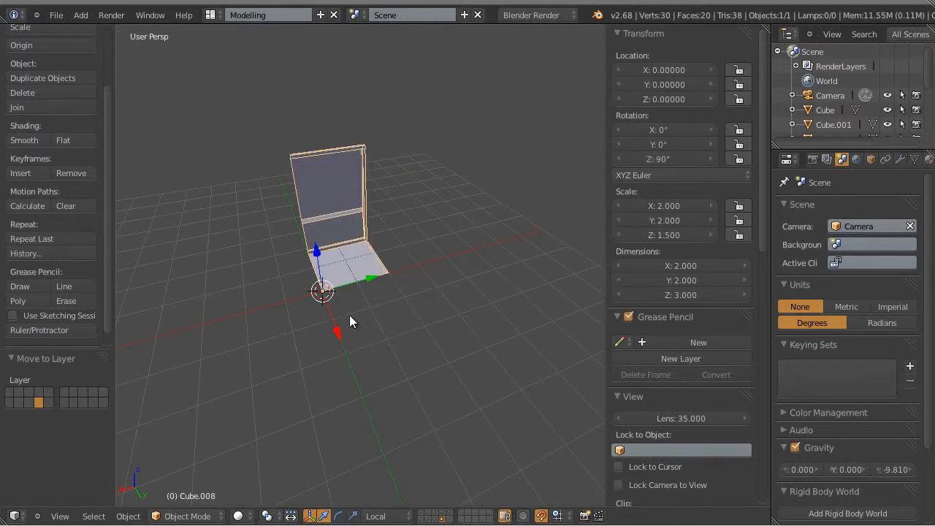
{"action": "left_click_drag", "start_coordinate": [337, 326], "coordinate": [357, 380]}
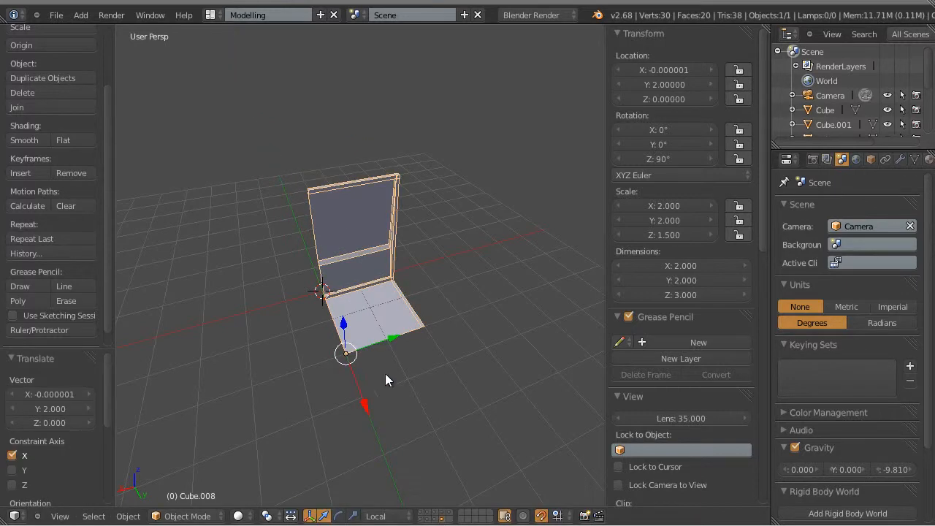
Mirror the short wall by setting its Y scale to -2, and move it along its local Y axis to X -2.
{"action": "middle_click_drag", "start_coordinate": [409, 351], "coordinate": [458, 345], "text": "shift"}
{"action": "scroll", "coordinate": [450, 319], "scroll_direction": "up", "scroll_amount": 2}
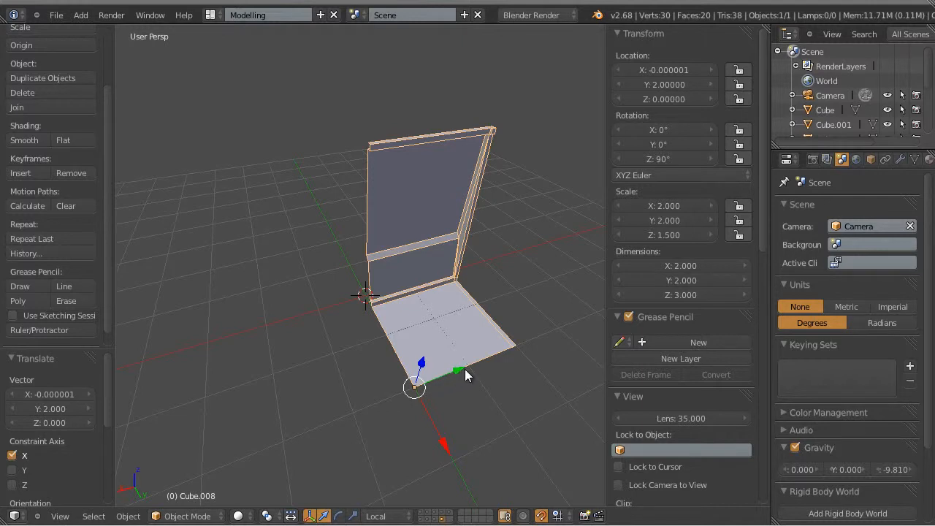
{"action": "left_click", "coordinate": [666, 220]}
{"action": "type", "text": "-2"}
{"action": "key", "text": "Return"}
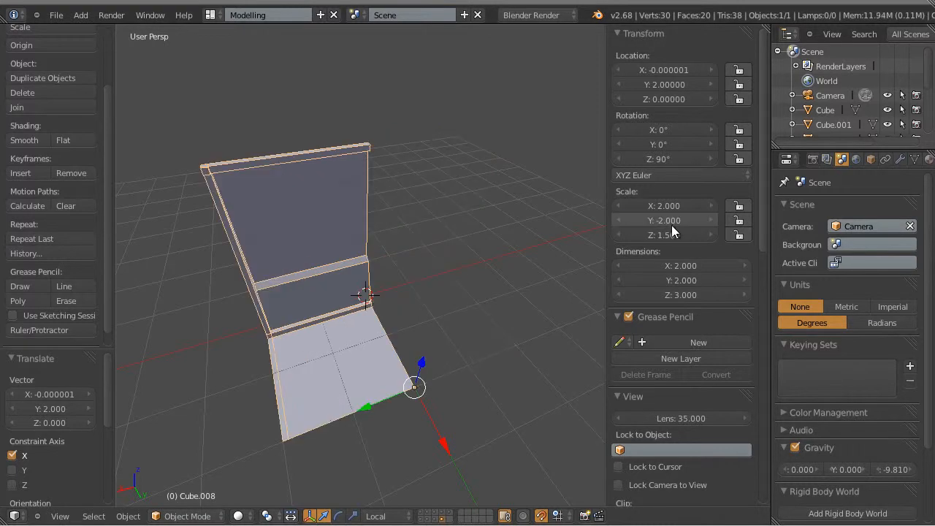
{"action": "left_click_drag", "start_coordinate": [363, 409], "coordinate": [479, 376]}
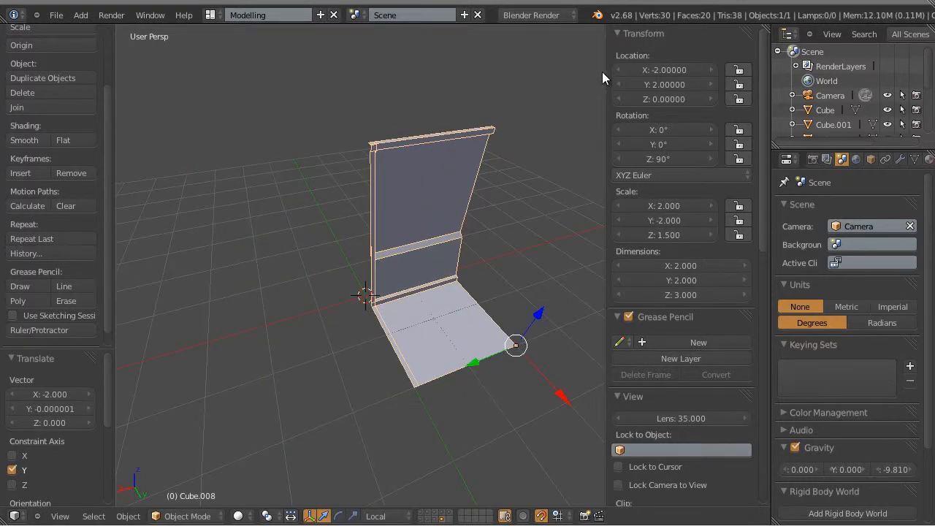
{"action": "left_click_drag", "start_coordinate": [607, 49], "coordinate": [759, 70]}
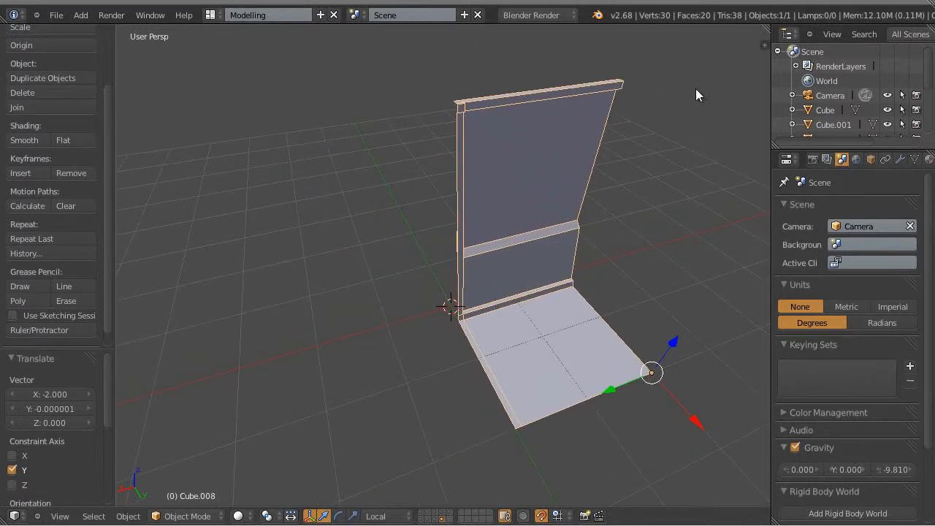
Duplicate the mirrored short wall in place without moving the copy.
{"action": "scroll", "coordinate": [549, 207], "scroll_direction": "down", "scroll_amount": 1}
{"action": "middle_click_drag", "start_coordinate": [549, 206], "coordinate": [597, 213]}
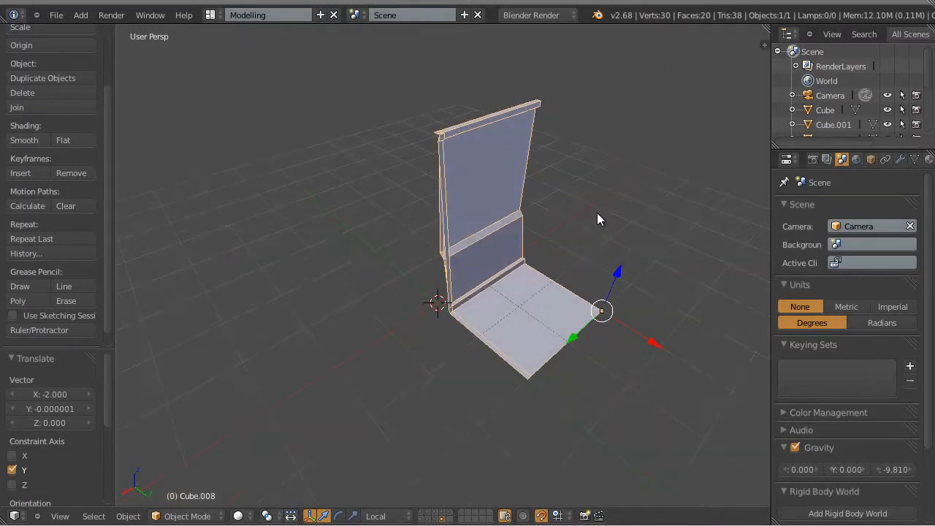
{"action": "key", "text": "shift+d"}
{"action": "right_click", "coordinate": [550, 285]}
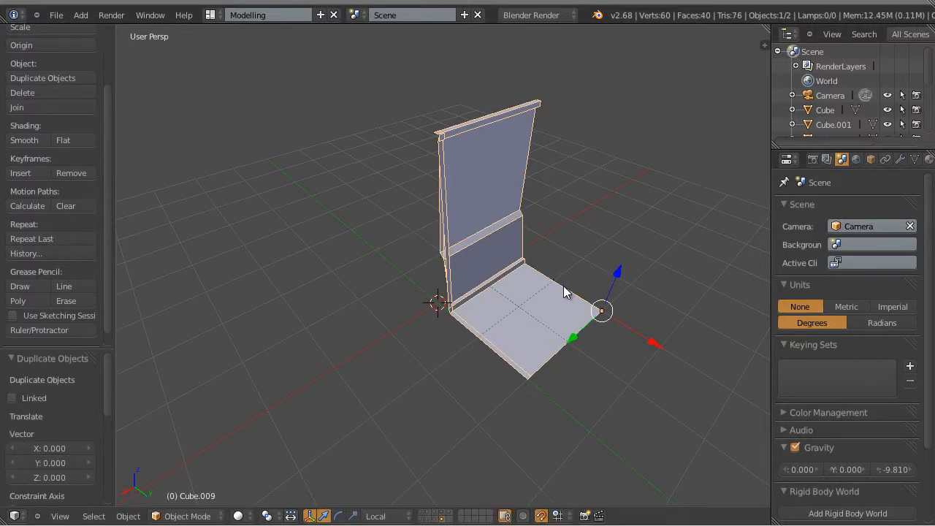
Move the duplicated short wall 2 units along its local Y axis.
{"action": "left_click_drag", "start_coordinate": [590, 322], "coordinate": [511, 386]}
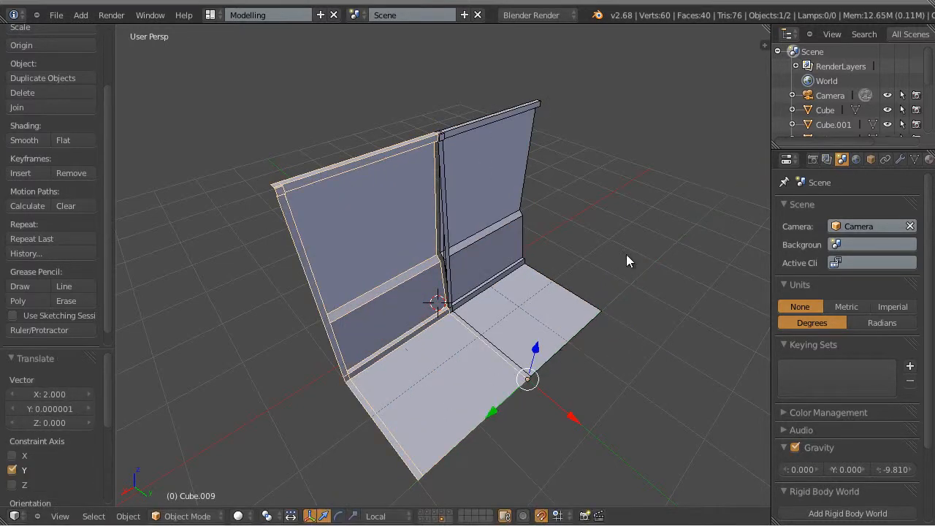
Try a Z rotation of -90° on the duplicated short wall.
{"action": "left_click", "coordinate": [763, 45]}
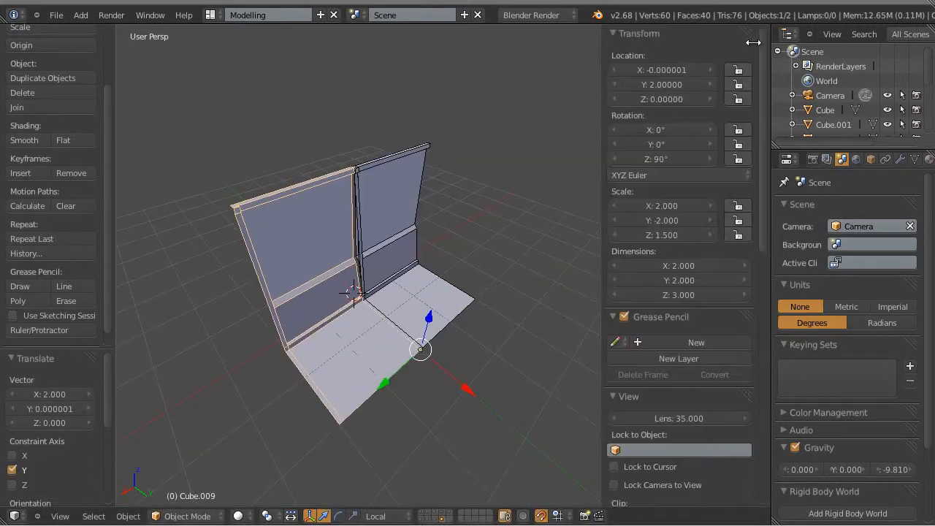
{"action": "left_click", "coordinate": [679, 159]}
{"action": "type", "text": "90"}
{"action": "key", "text": "Home"}
{"action": "type", "text": "-"}
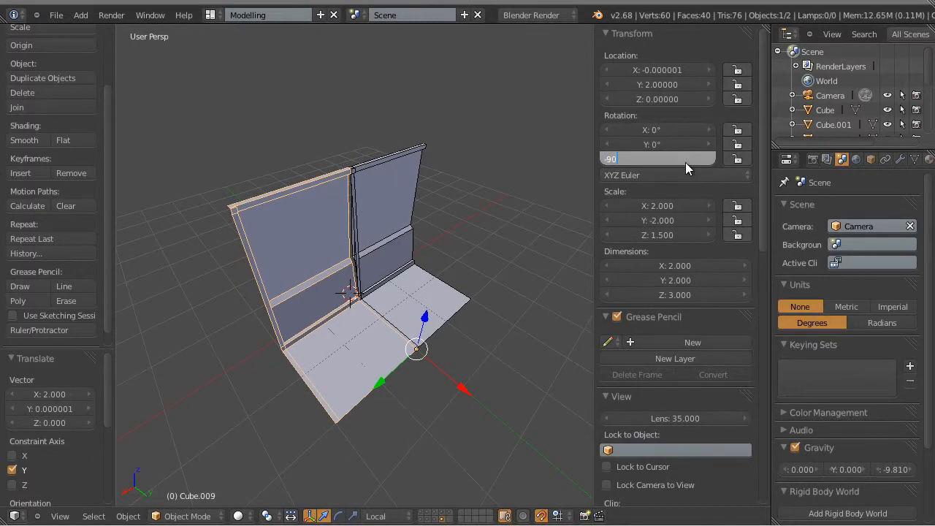
{"action": "key", "text": "Return"}
{"action": "middle_click_drag", "start_coordinate": [321, 106], "coordinate": [386, 189]}
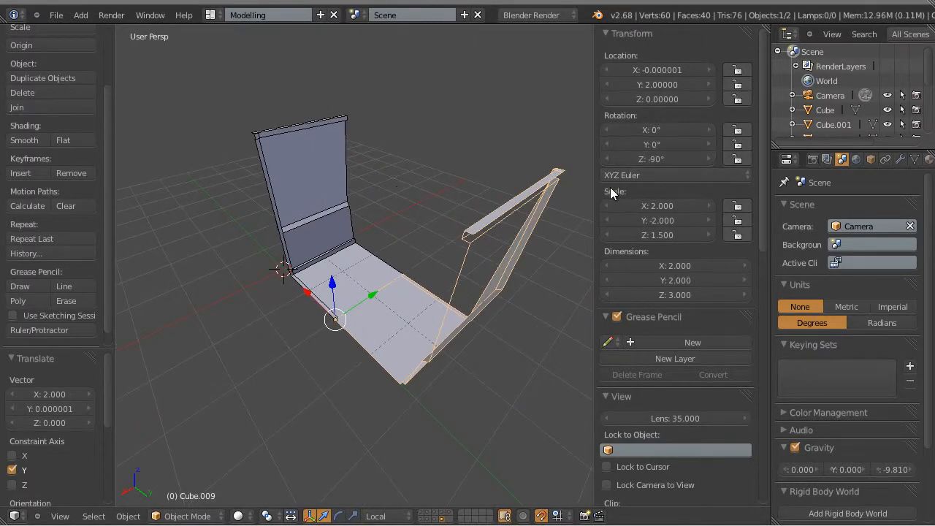
Set the duplicated short wall's Z rotation to 0°.
{"action": "left_click", "coordinate": [661, 158]}
{"action": "type", "text": "0"}
{"action": "key", "text": "Return"}
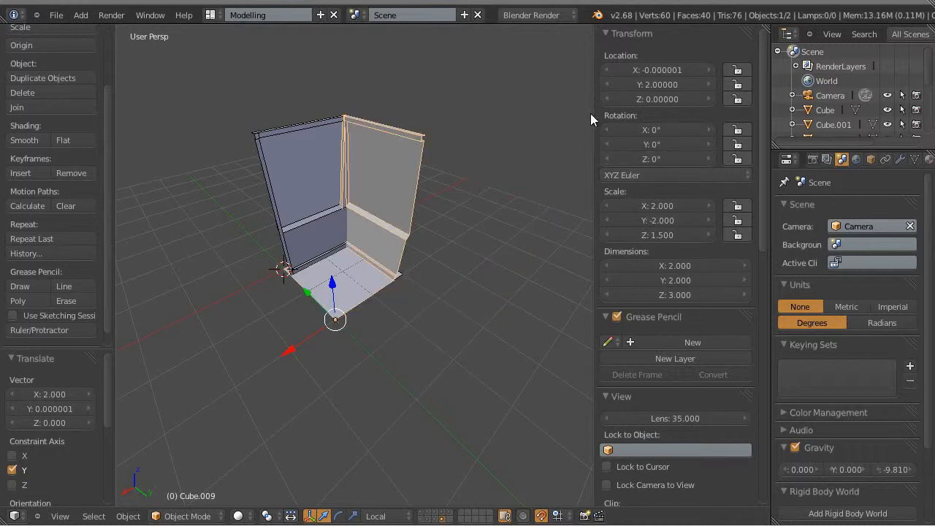
{"action": "key", "text": "n"}
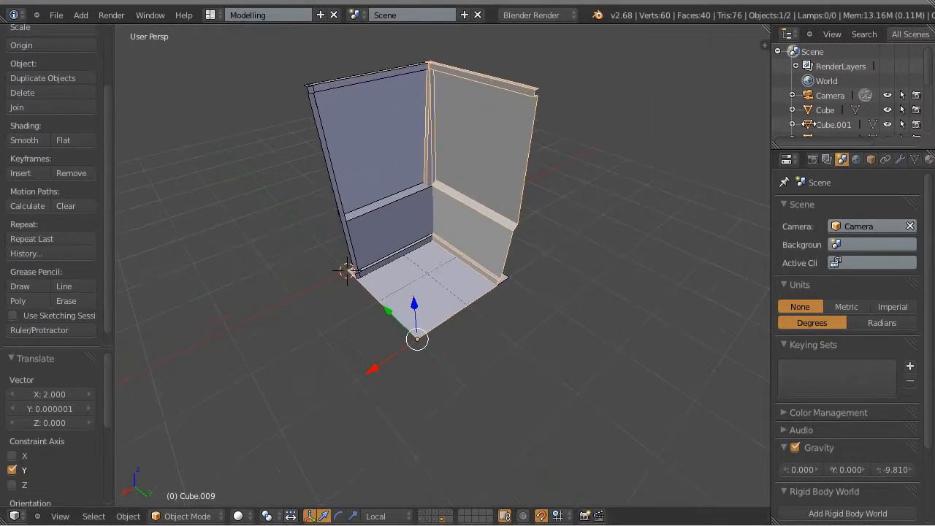
Move the rotated wall copy 2 units along its local X axis and -2 units along its local Y axis.
{"action": "key", "text": "g"}
{"action": "key", "text": "x"}
{"action": "key", "text": "2"}
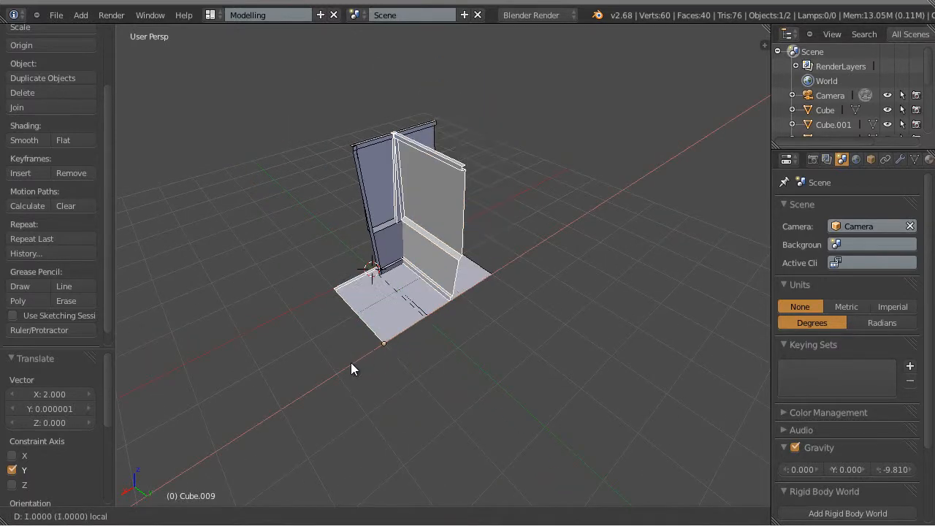
{"action": "key", "text": "Return"}
{"action": "key", "text": "g"}
{"action": "key", "text": "y"}
{"action": "key", "text": "minus"}
{"action": "key", "text": "2"}
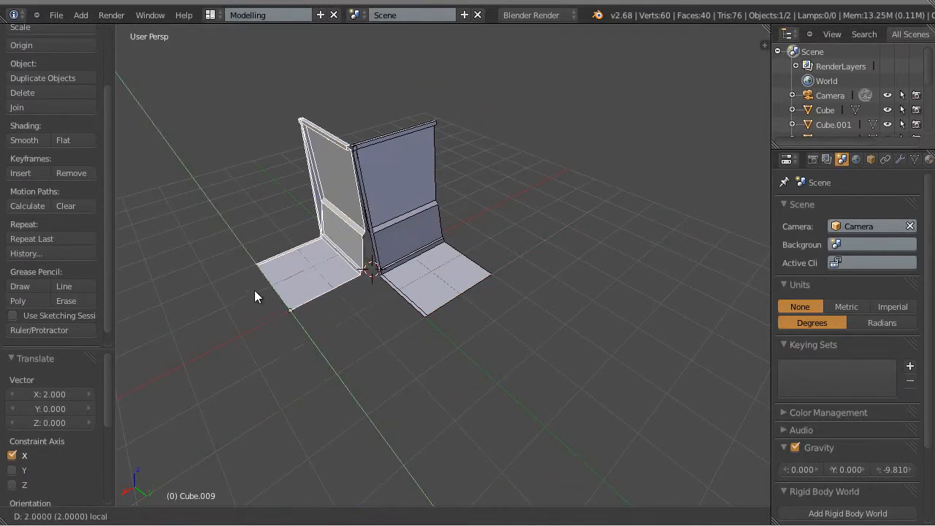
{"action": "key", "text": "Return"}
Flip the wall copy back by setting its Y scale to 2.
{"action": "middle_click_drag", "start_coordinate": [289, 298], "coordinate": [462, 289]}
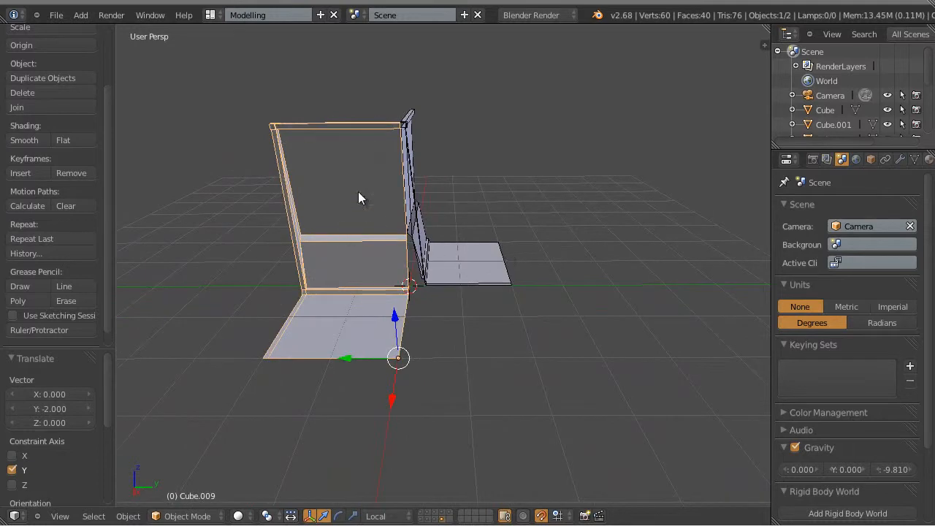
{"action": "middle_click_drag", "start_coordinate": [361, 222], "coordinate": [340, 243]}
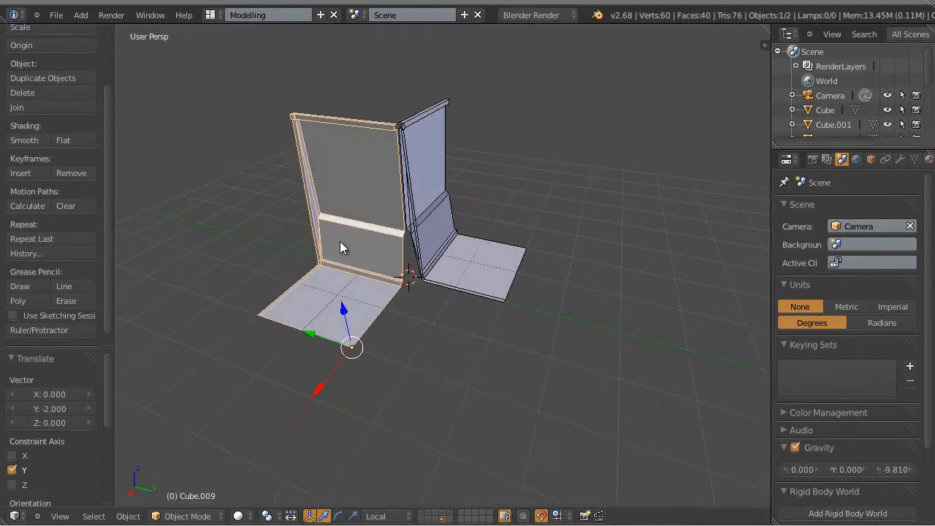
{"action": "left_click", "coordinate": [760, 45]}
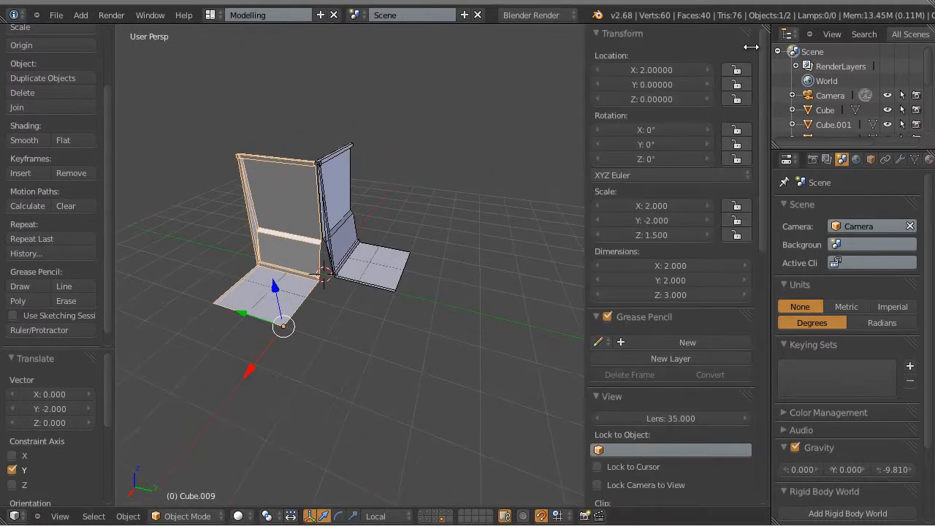
{"action": "left_click", "coordinate": [664, 220]}
{"action": "type", "text": "-2.0"}
{"action": "key", "text": "Return"}
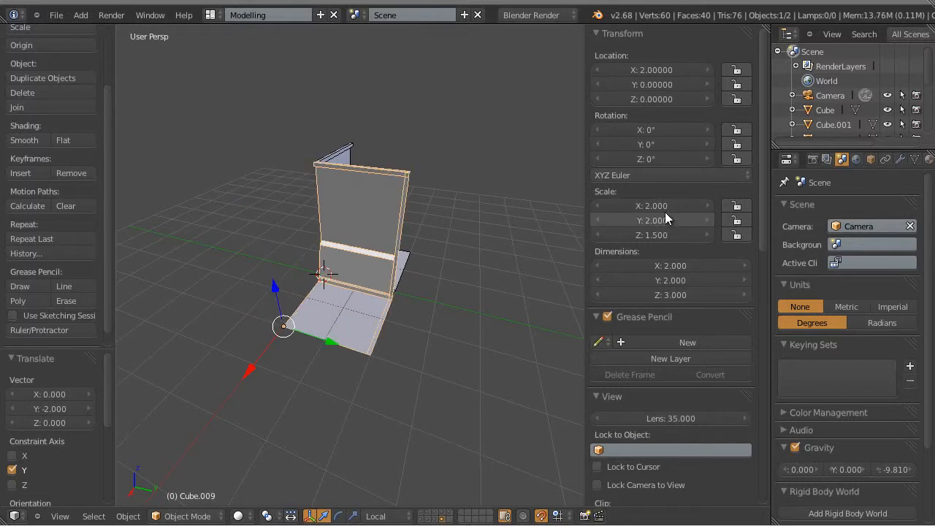
{"action": "key", "text": "n"}
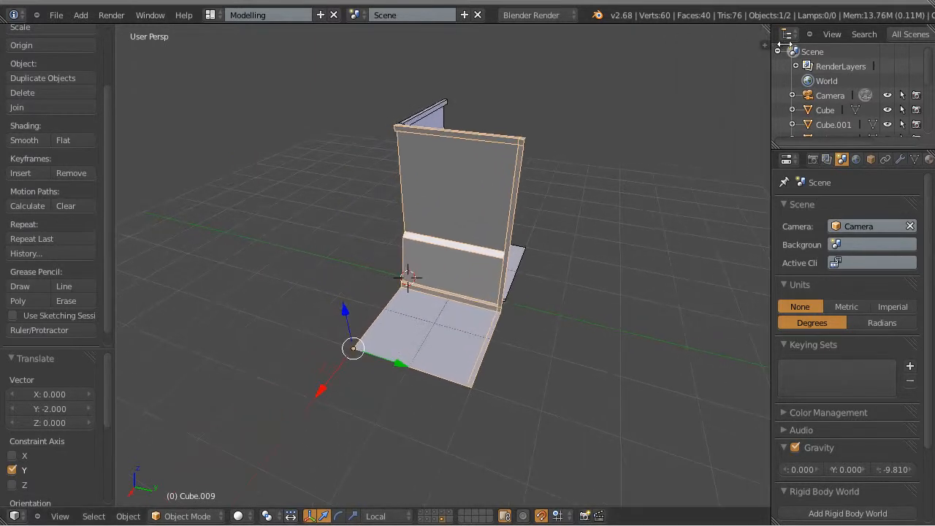
Move the flipped wall copy -2 units along its local Y axis and deselect everything.
{"action": "left_click_drag", "start_coordinate": [395, 358], "coordinate": [300, 324]}
{"action": "middle_click_drag", "start_coordinate": [515, 291], "coordinate": [555, 298]}
{"action": "scroll", "coordinate": [497, 283], "scroll_direction": "up", "scroll_amount": 3}
{"action": "scroll", "coordinate": [528, 266], "scroll_direction": "down", "scroll_amount": 3}
{"action": "scroll", "coordinate": [512, 297], "scroll_direction": "up", "scroll_amount": 2}
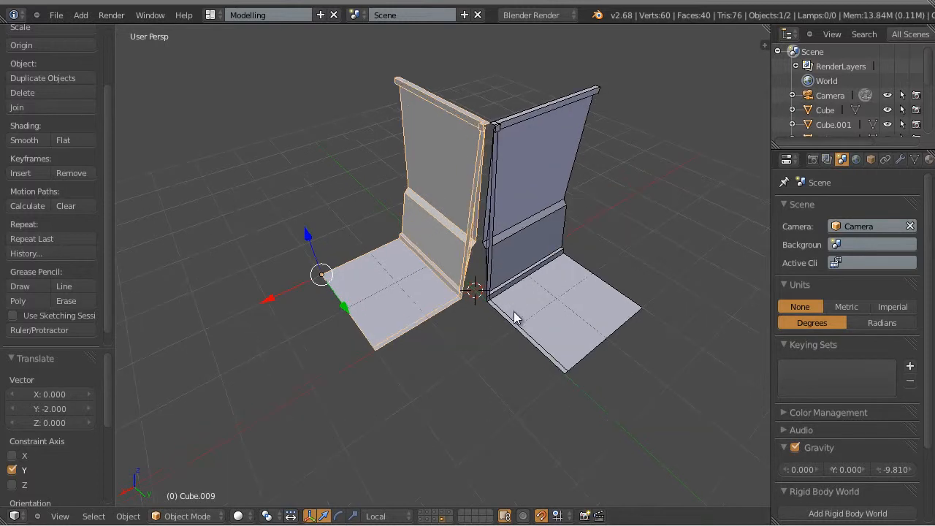
{"action": "scroll", "coordinate": [503, 369], "scroll_direction": "up", "scroll_amount": 1}
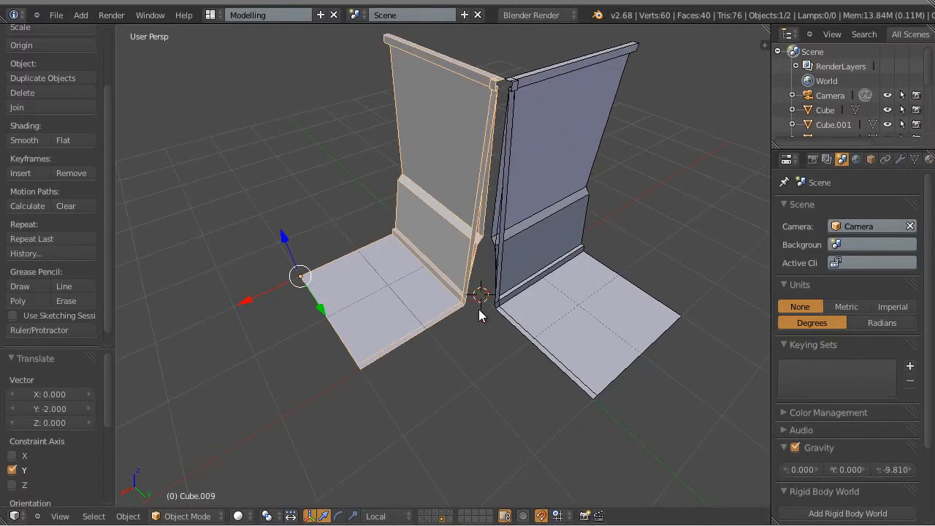
{"action": "key", "text": "a"}
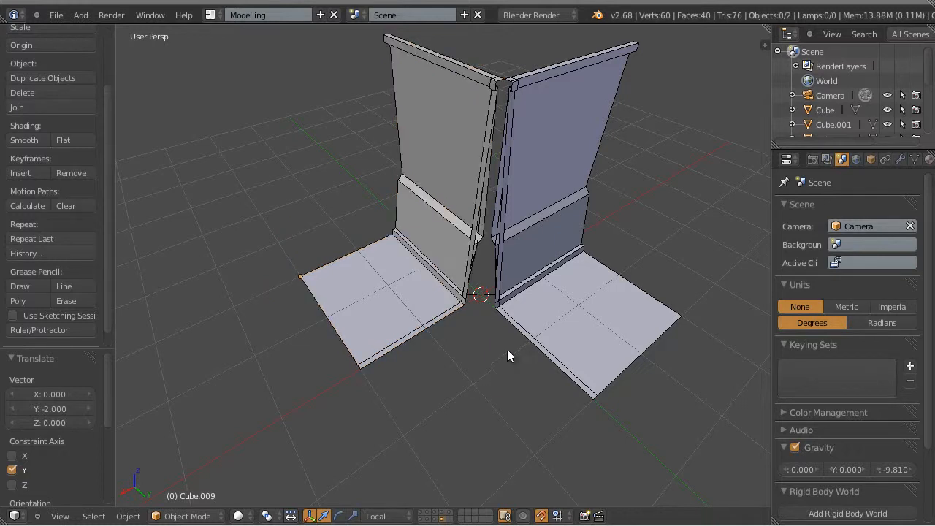
Duplicate the flipped short wall in place and move the new copy 2 units along its local Y axis.
{"action": "middle_click_drag", "start_coordinate": [507, 350], "coordinate": [489, 390]}
{"action": "scroll", "coordinate": [468, 369], "scroll_direction": "down", "scroll_amount": 2}
{"action": "right_click", "coordinate": [406, 252]}
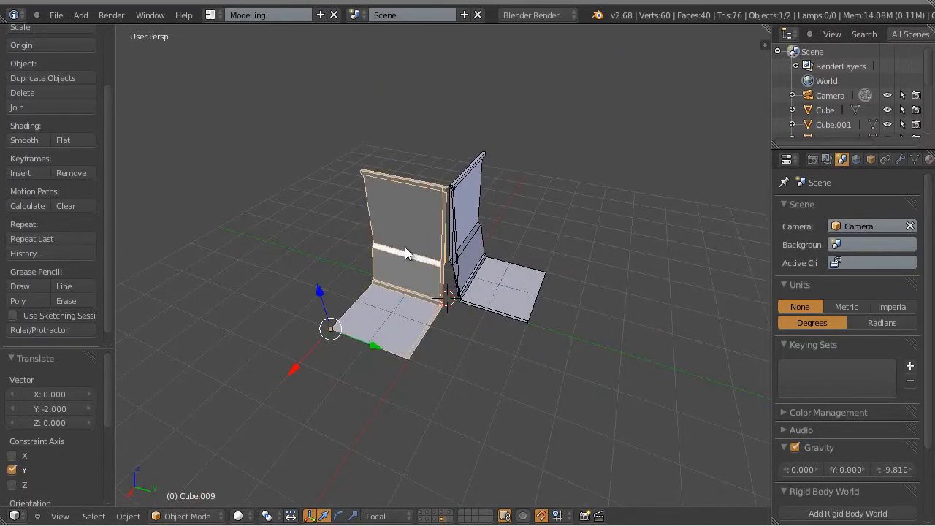
{"action": "key", "text": "shift+d"}
{"action": "right_click", "coordinate": [407, 252]}
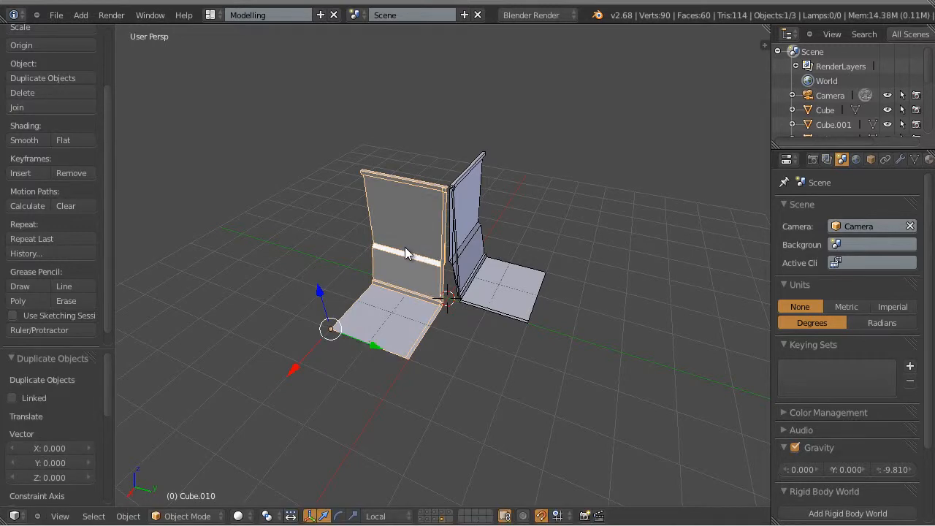
{"action": "key", "text": "g"}
{"action": "key", "text": "y"}
{"action": "key", "text": "y"}
{"action": "key", "text": "1"}
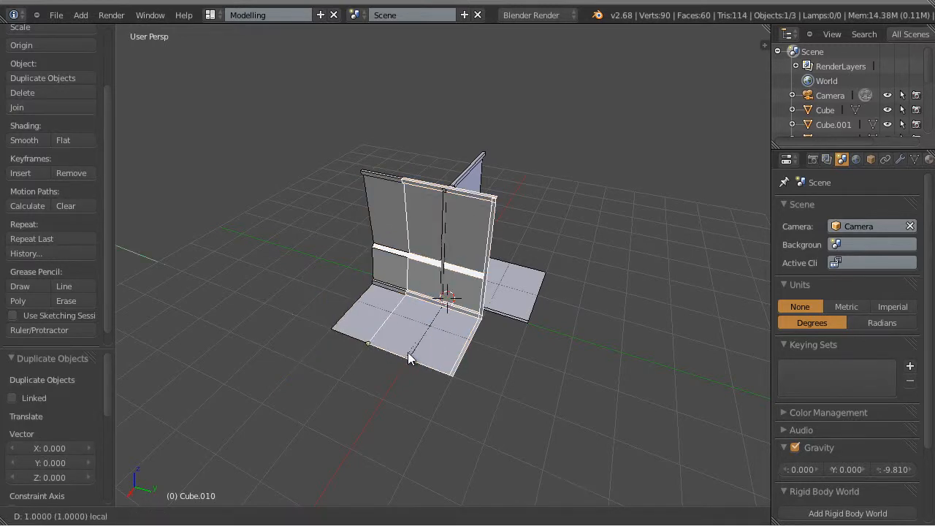
{"action": "left_click_drag", "start_coordinate": [409, 357], "coordinate": [447, 371], "text": "ctrl"}
{"action": "left_click", "coordinate": [447, 371]}
{"action": "middle_click_drag", "start_coordinate": [578, 375], "coordinate": [574, 348]}
{"action": "scroll", "coordinate": [574, 355], "scroll_direction": "up", "scroll_amount": 1}
{"action": "scroll", "coordinate": [527, 289], "scroll_direction": "up", "scroll_amount": 2}
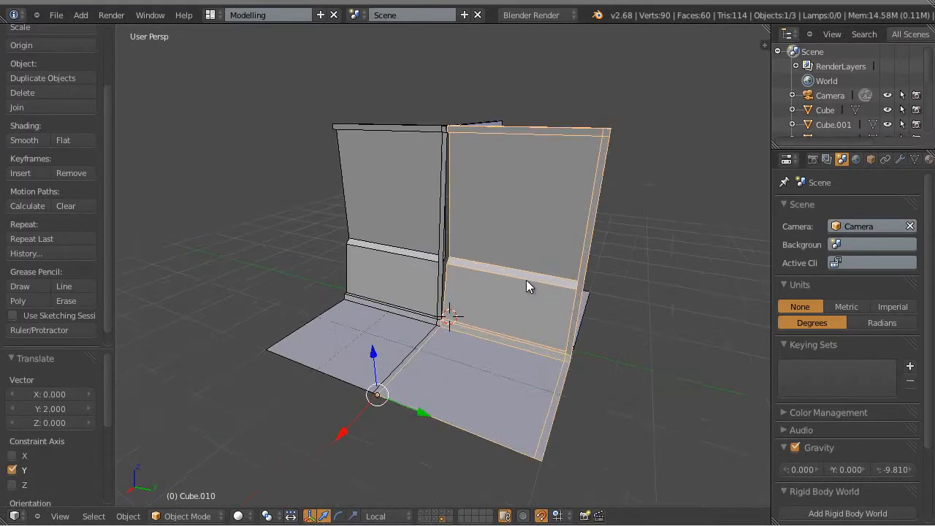
{"action": "key", "text": "Tab"}
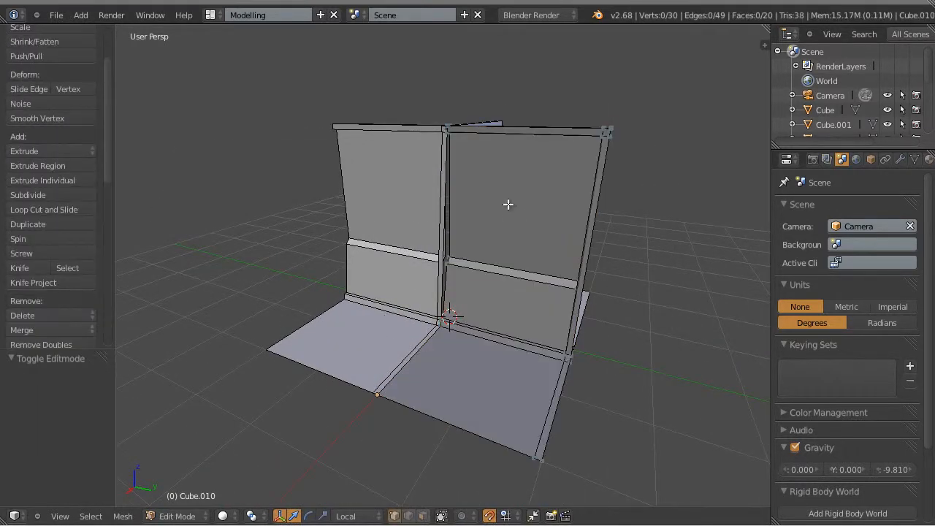
{"action": "middle_click_drag", "start_coordinate": [507, 205], "coordinate": [359, 103]}
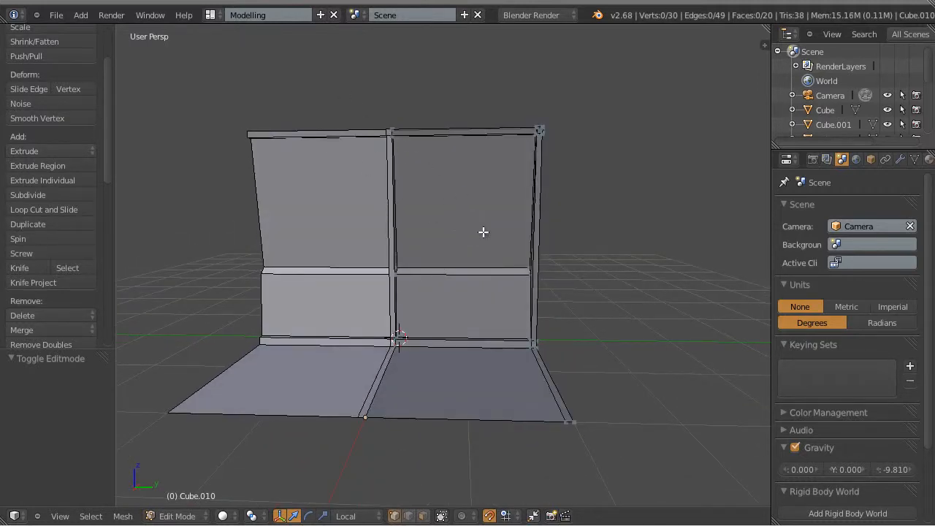
{"action": "key", "text": "Tab"}
{"action": "middle_click_drag", "start_coordinate": [480, 256], "coordinate": [422, 302]}
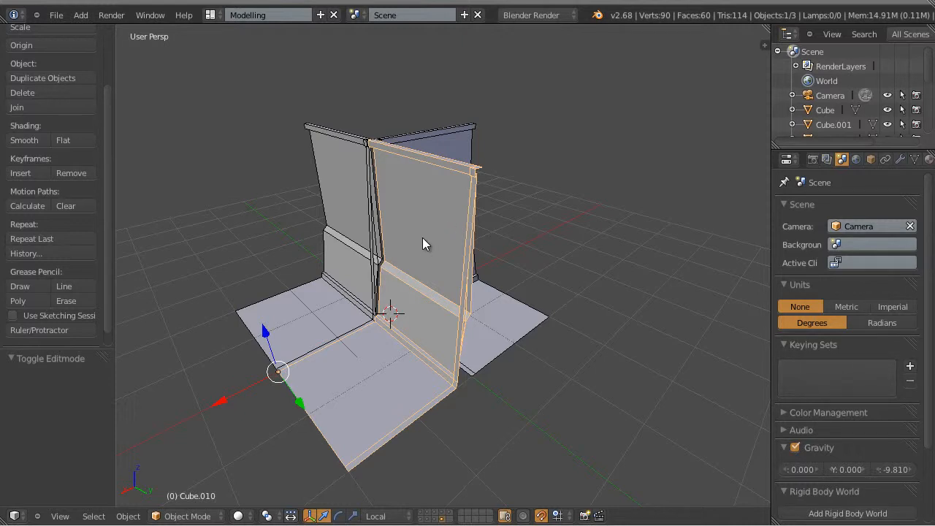
Isolate the new short wall copy in local view and edit its mesh in face select mode.
{"action": "key", "text": "KP_Divide"}
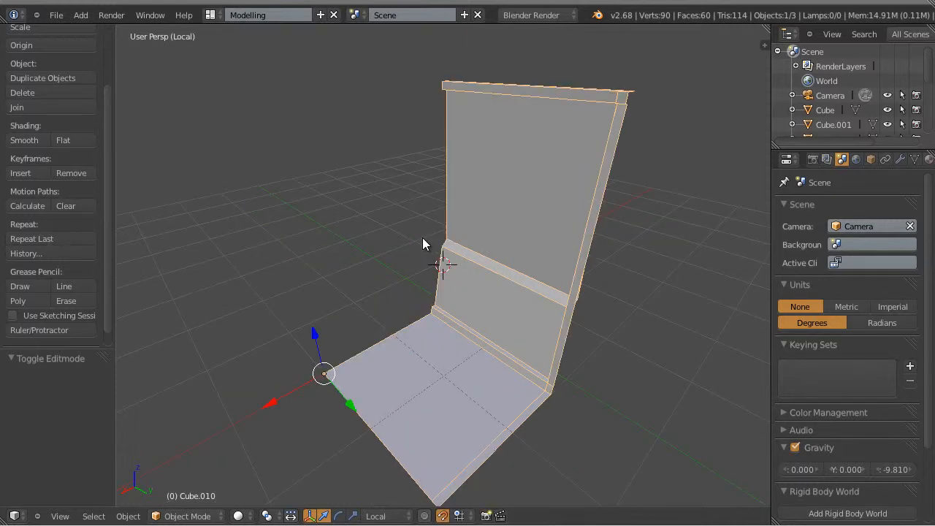
{"action": "scroll", "coordinate": [434, 224], "scroll_direction": "down", "scroll_amount": 3}
{"action": "middle_click_drag", "start_coordinate": [452, 287], "coordinate": [521, 279]}
{"action": "scroll", "coordinate": [514, 277], "scroll_direction": "up", "scroll_amount": 3}
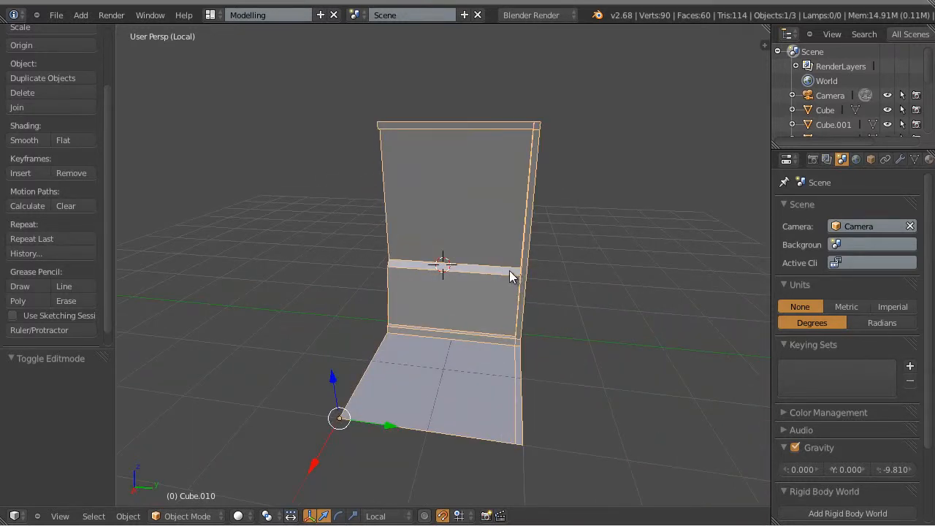
{"action": "key", "text": "Tab"}
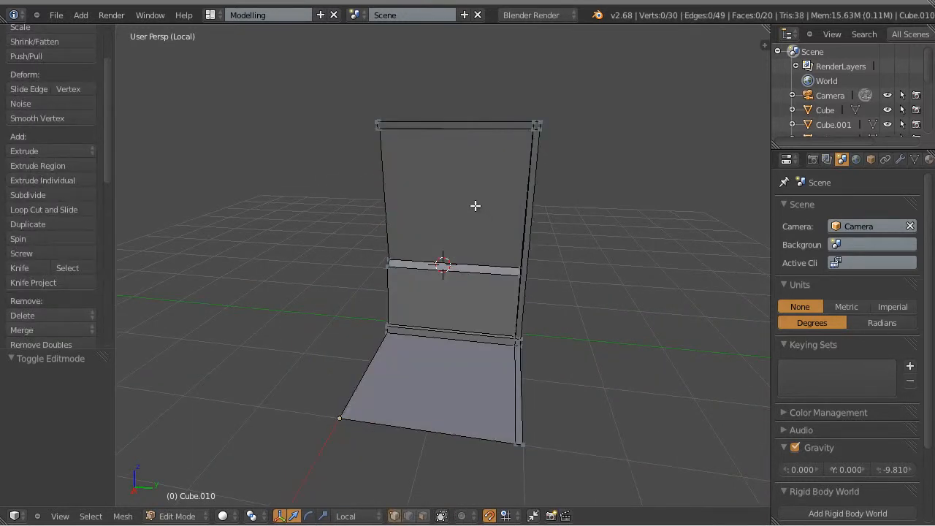
{"action": "key", "text": "ctrl+Tab"}
{"action": "left_click", "coordinate": [454, 234]}
{"action": "middle_click_drag", "start_coordinate": [458, 241], "coordinate": [398, 173]}
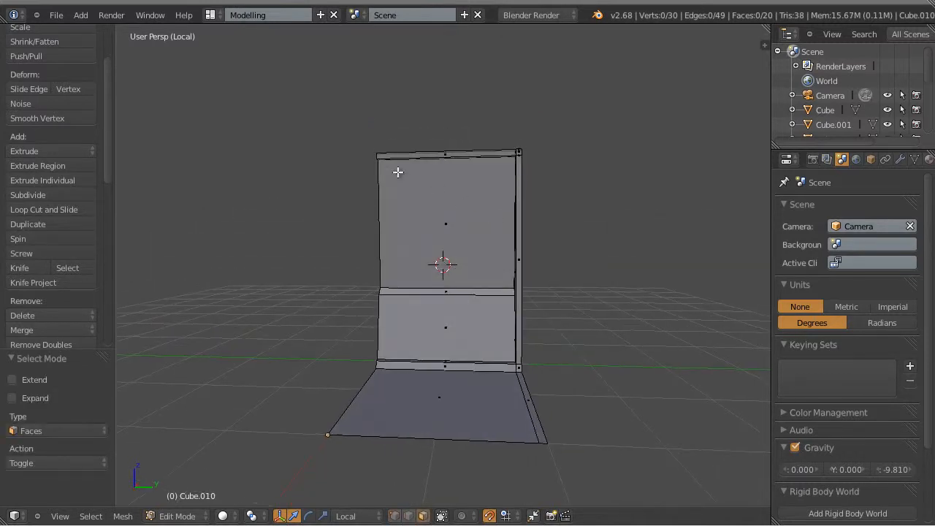
Delete all the upright wall faces so only the floor faces remain, and return to Object Mode outside local view.
{"action": "key", "text": "b"}
{"action": "left_click_drag", "start_coordinate": [302, 114], "coordinate": [599, 369]}
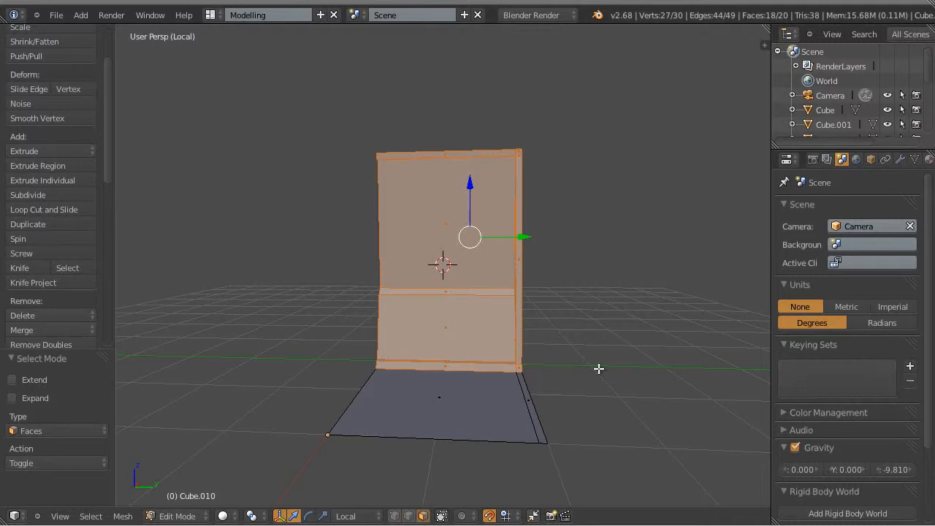
{"action": "key", "text": "x"}
{"action": "left_click", "coordinate": [570, 369]}
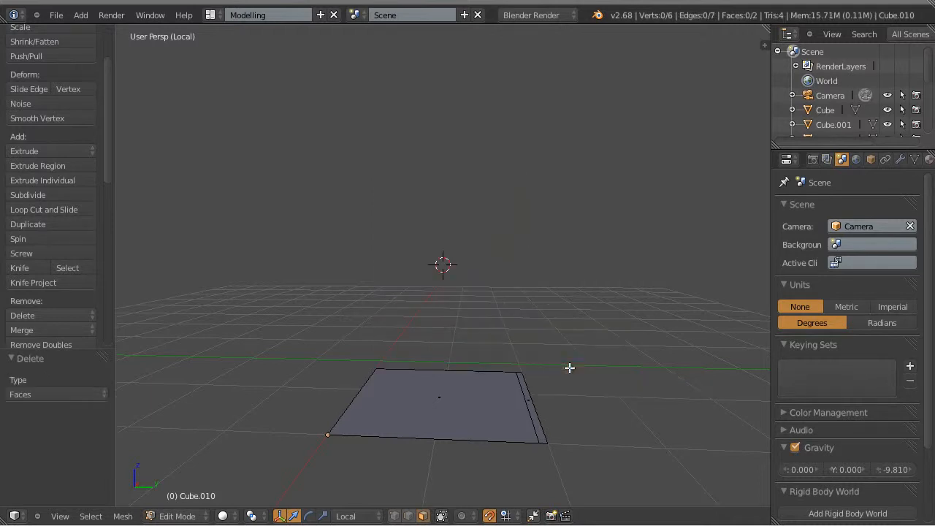
{"action": "middle_click_drag", "start_coordinate": [568, 368], "coordinate": [523, 403]}
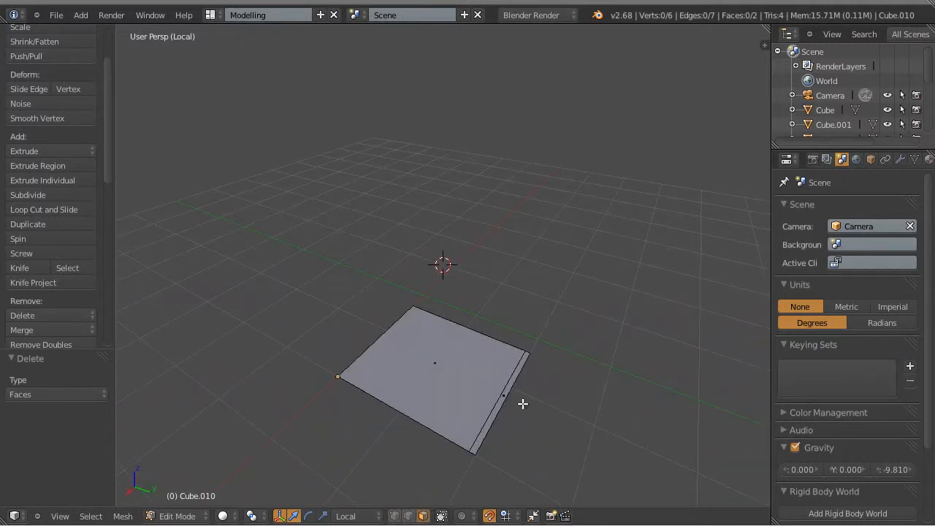
{"action": "key", "text": "Tab"}
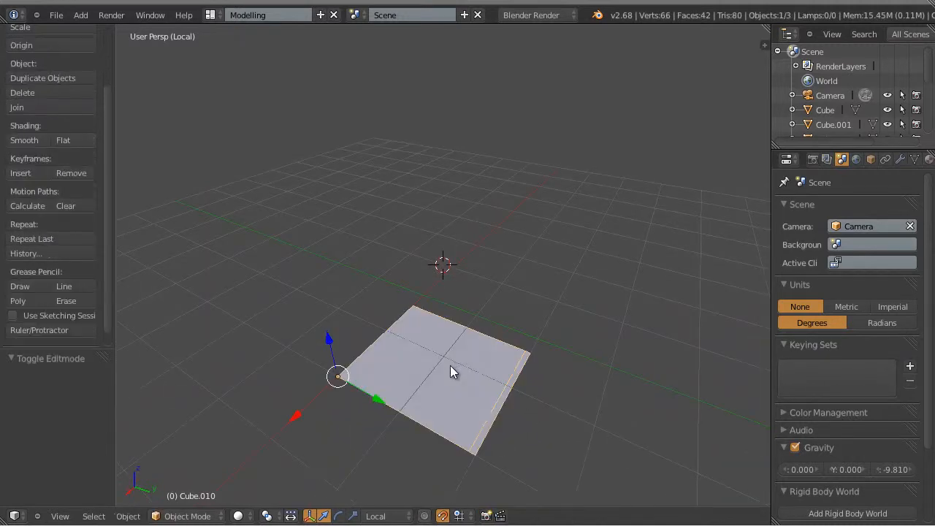
{"action": "key", "text": "KP_Divide"}
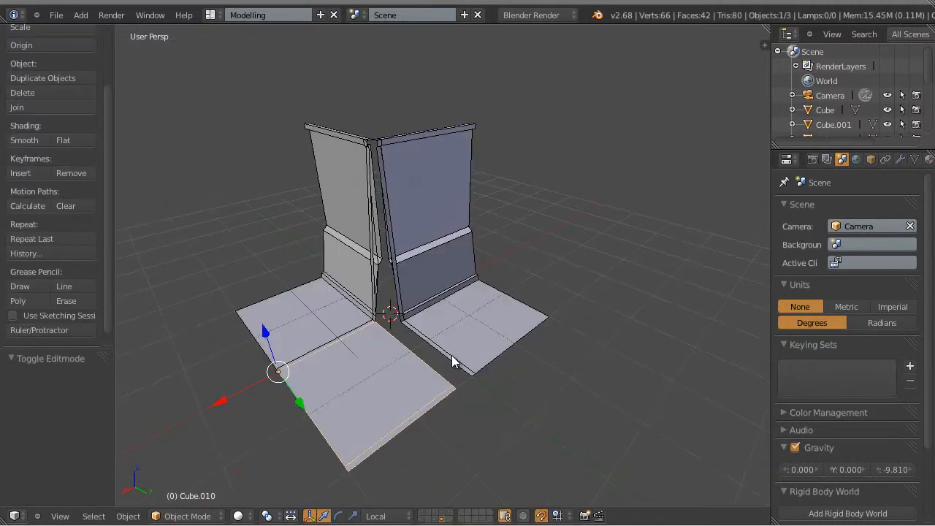
Edit the floor-only piece in face select mode and delete the narrow strip face along its outer end.
{"action": "middle_click_drag", "start_coordinate": [529, 353], "coordinate": [460, 338]}
{"action": "scroll", "coordinate": [432, 294], "scroll_direction": "up", "scroll_amount": 2}
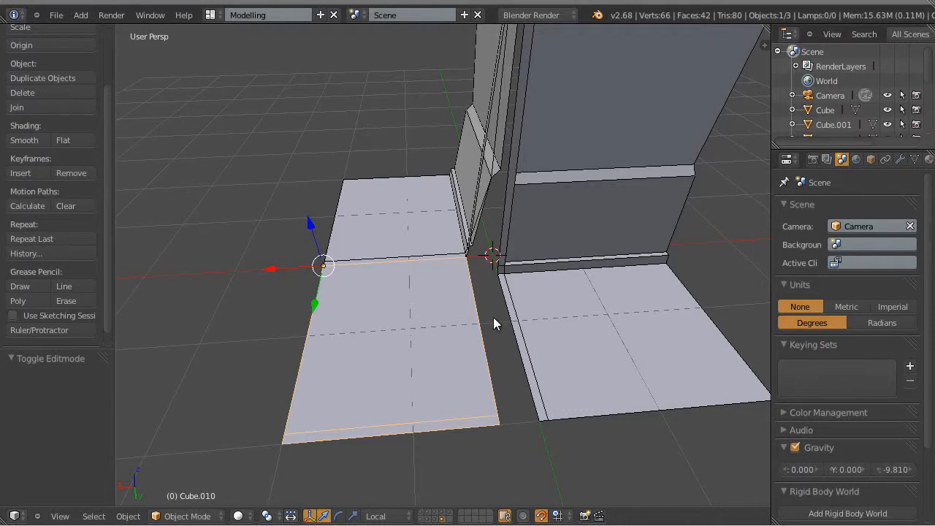
{"action": "middle_click_drag", "start_coordinate": [493, 324], "coordinate": [511, 338]}
{"action": "key", "text": "Tab"}
{"action": "key", "text": "ctrl+Tab"}
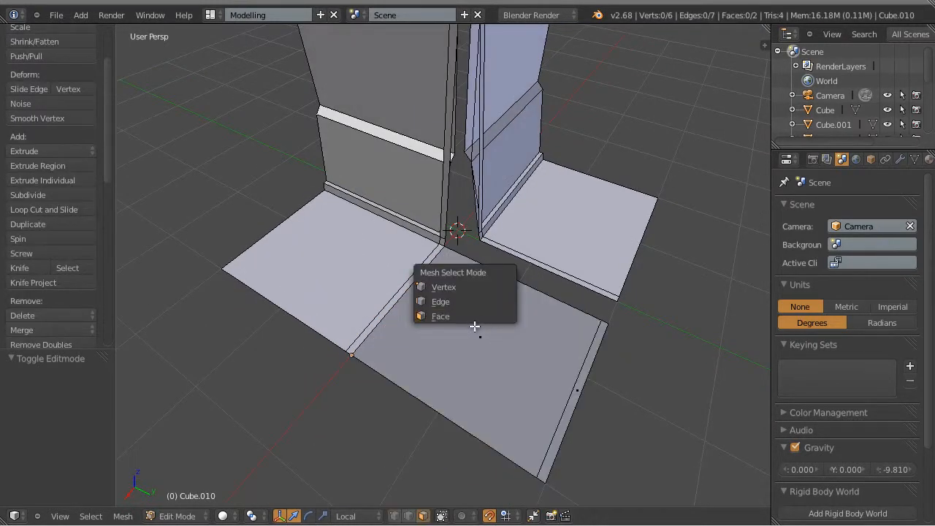
{"action": "left_click", "coordinate": [475, 325]}
{"action": "right_click", "coordinate": [577, 392]}
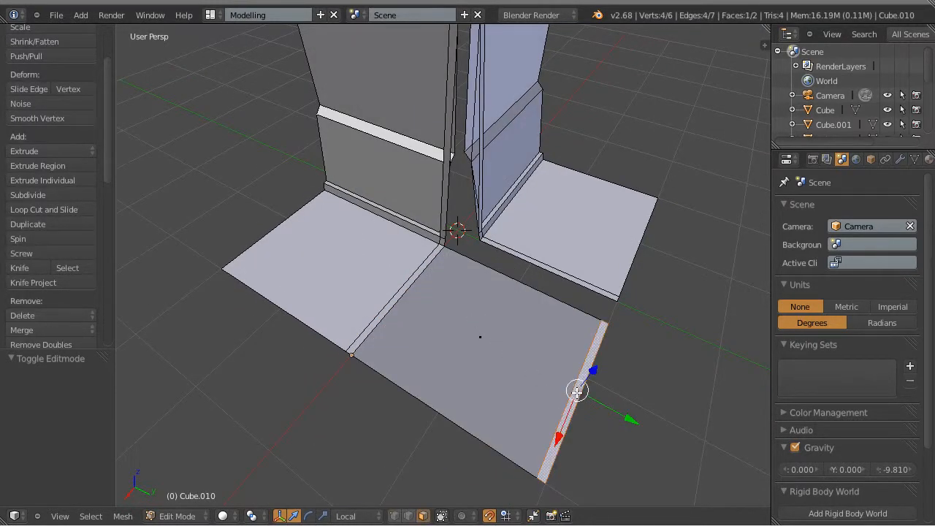
{"action": "key", "text": "x"}
{"action": "left_click", "coordinate": [539, 393]}
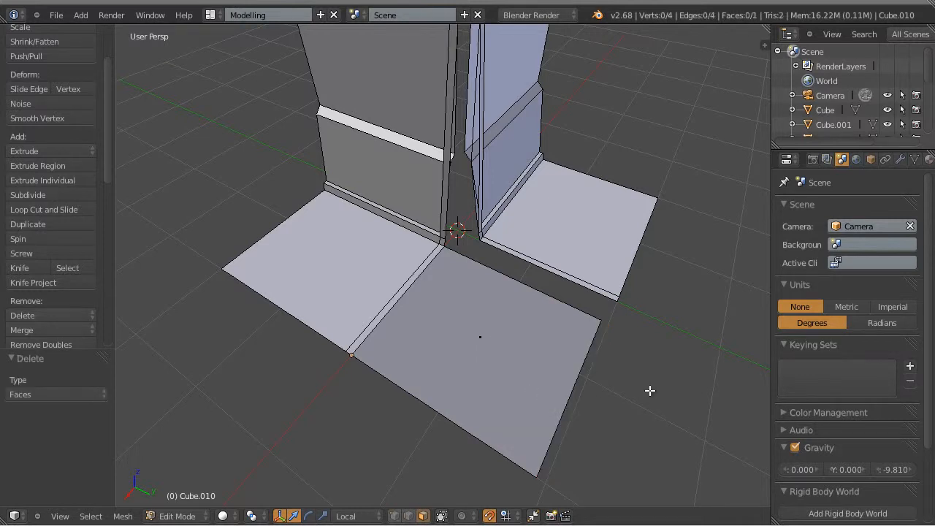
Move the floor piece's two outer-end vertices along local Y, vertex-snapped level with the outer corner of the neighbouring wall module's floor.
{"action": "middle_click_drag", "start_coordinate": [649, 390], "coordinate": [642, 380], "text": "shift"}
{"action": "key", "text": "ctrl+Tab"}
{"action": "left_click", "coordinate": [467, 325]}
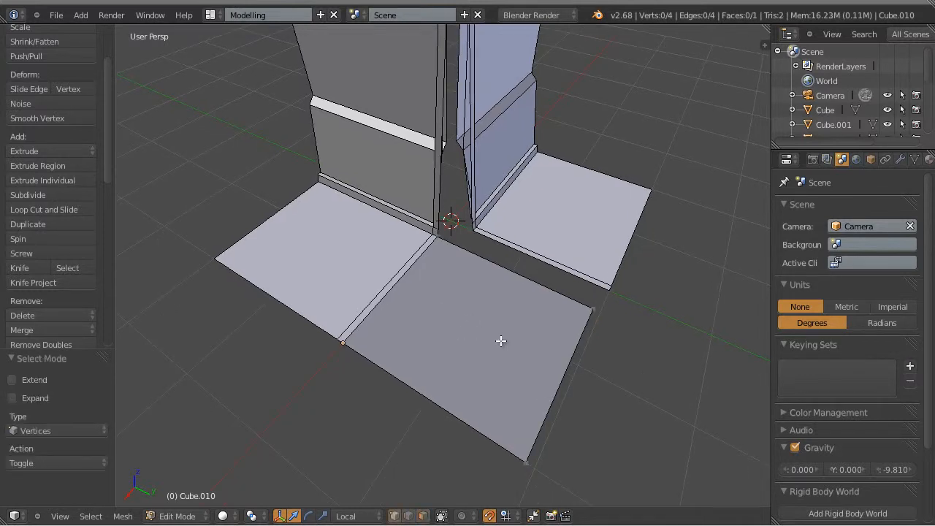
{"action": "right_click", "coordinate": [594, 309]}
{"action": "right_click", "coordinate": [527, 462], "text": "shift"}
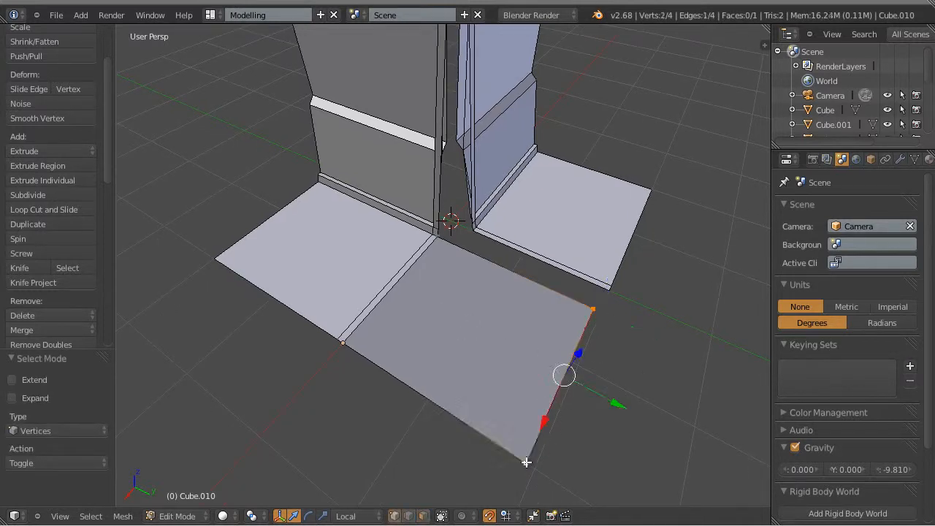
{"action": "left_click", "coordinate": [506, 515]}
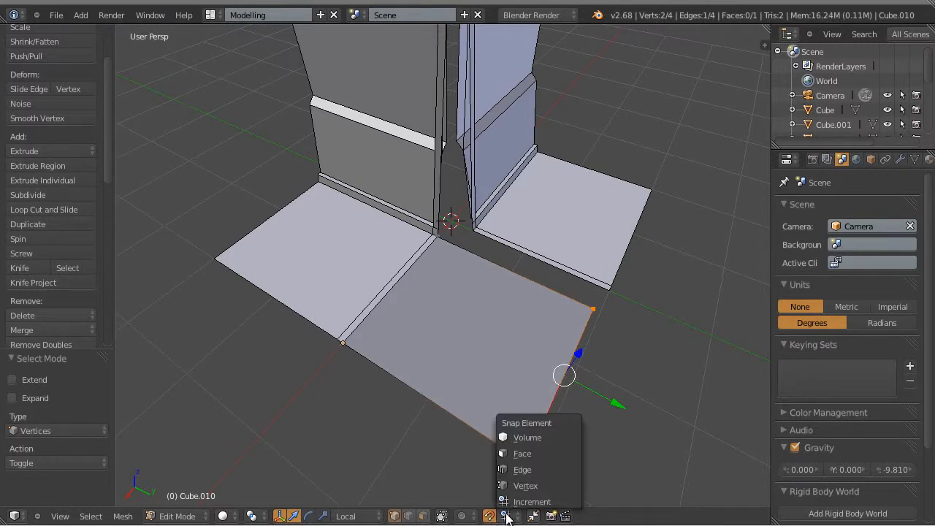
{"action": "left_click", "coordinate": [524, 485]}
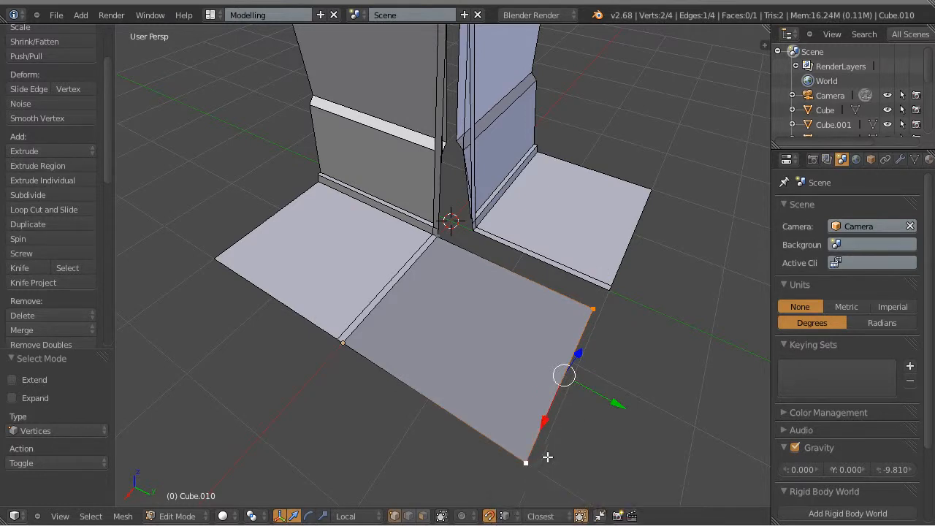
{"action": "key", "text": "g"}
{"action": "key", "text": "y"}
{"action": "key", "text": "y"}
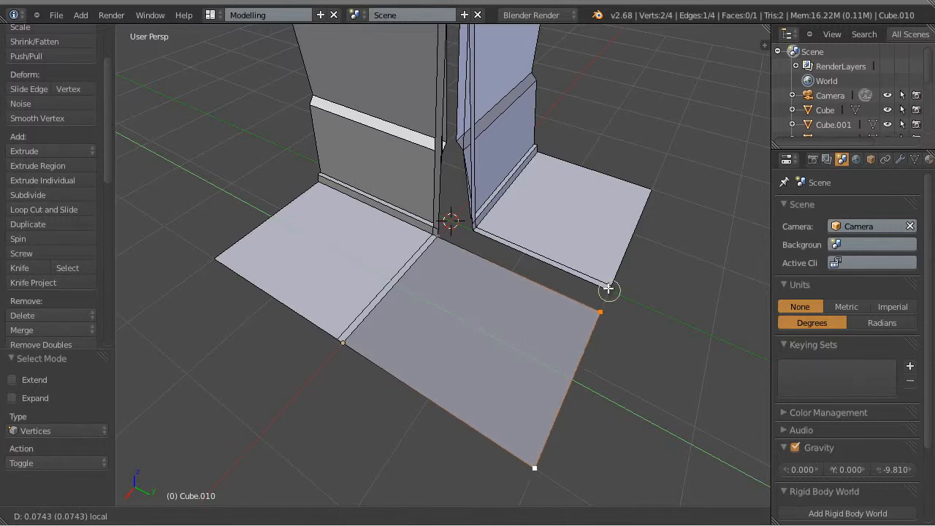
{"action": "left_click", "coordinate": [608, 289]}
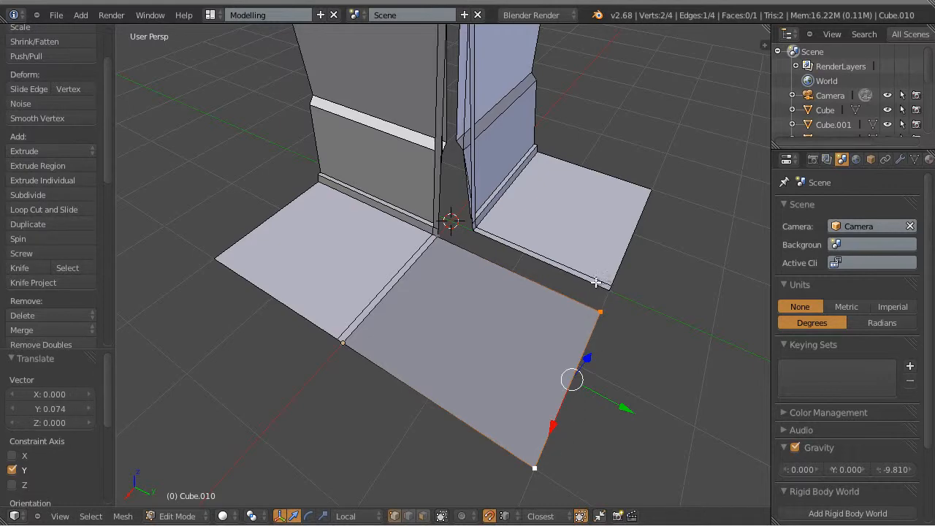
Move the two vertices of the floor piece's gap-side edge along local X, snapped to the adjoining floor's corner, and deselect all.
{"action": "middle_click_drag", "start_coordinate": [582, 269], "coordinate": [581, 233], "text": "shift"}
{"action": "middle_click_drag", "start_coordinate": [620, 260], "coordinate": [543, 292]}
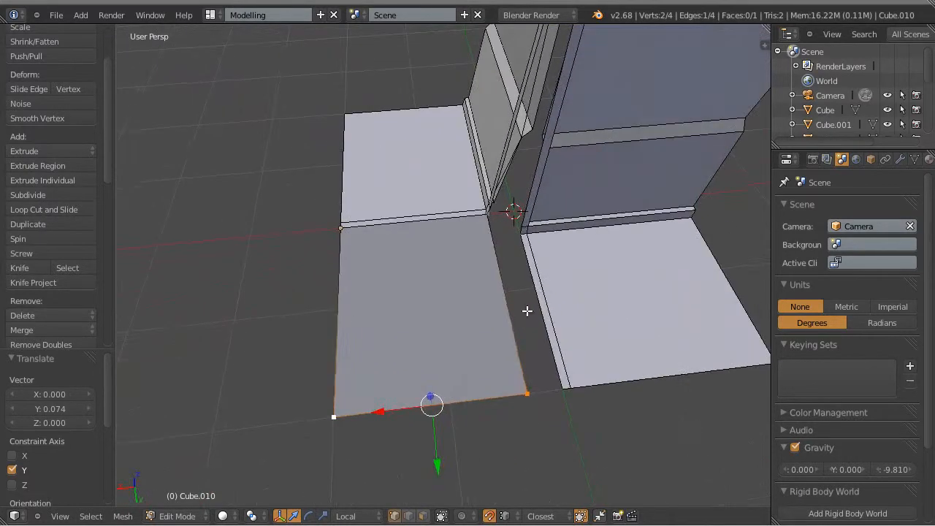
{"action": "right_click", "coordinate": [527, 389]}
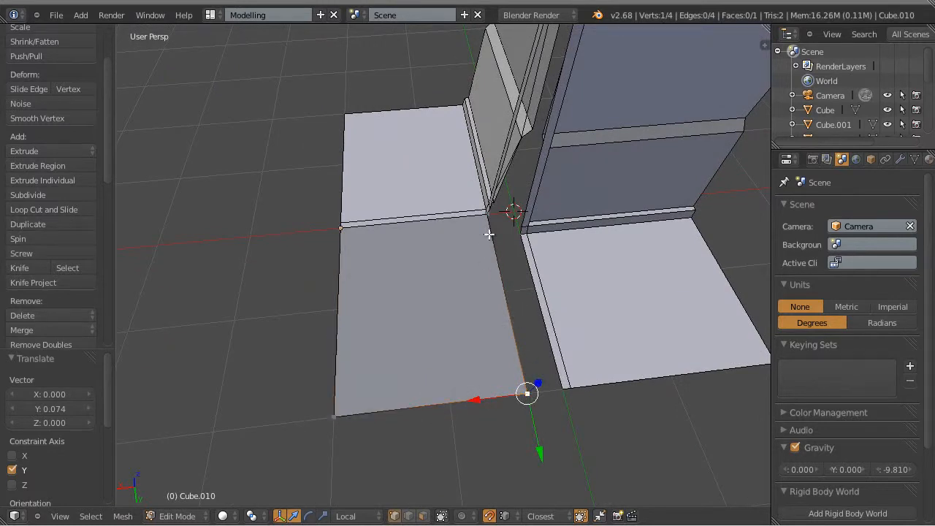
{"action": "right_click", "coordinate": [485, 213], "text": "shift"}
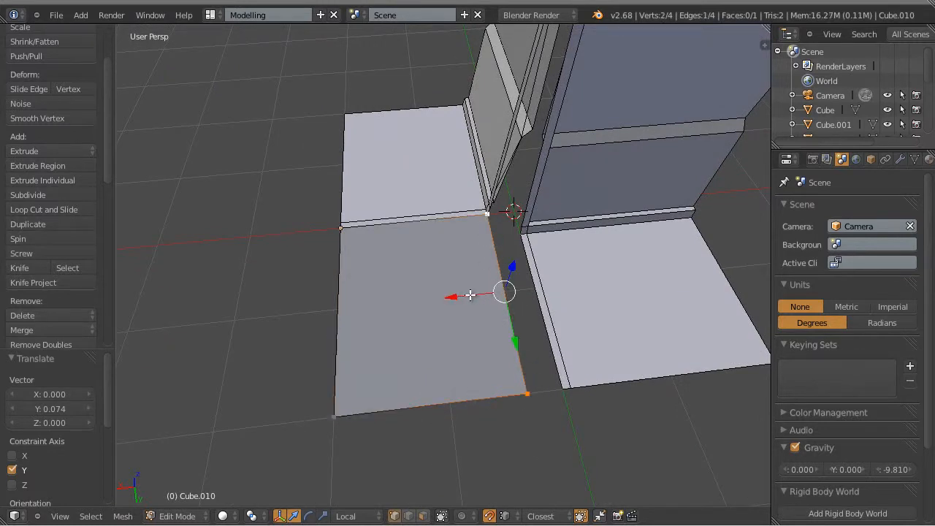
{"action": "middle_click_drag", "start_coordinate": [469, 292], "coordinate": [454, 285], "text": "shift"}
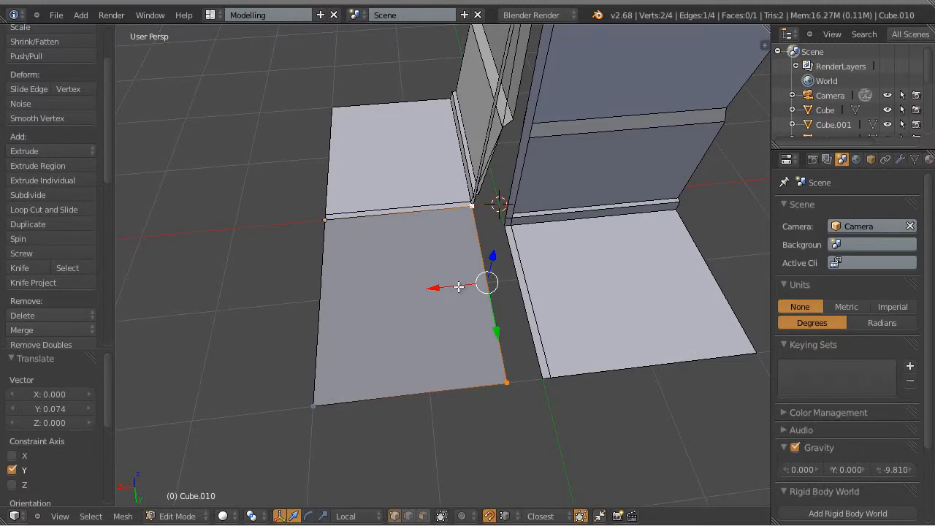
{"action": "left_click_drag", "start_coordinate": [460, 287], "coordinate": [545, 379]}
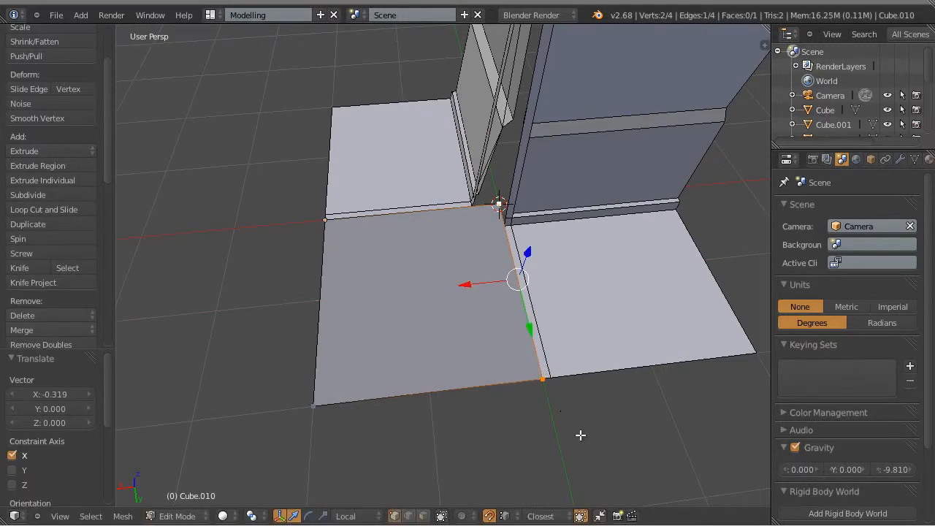
{"action": "key", "text": "a"}
Knife-cut a line across the floor piece's inner corner, between its two edges beside the wall modules.
{"action": "middle_click_drag", "start_coordinate": [509, 346], "coordinate": [545, 335]}
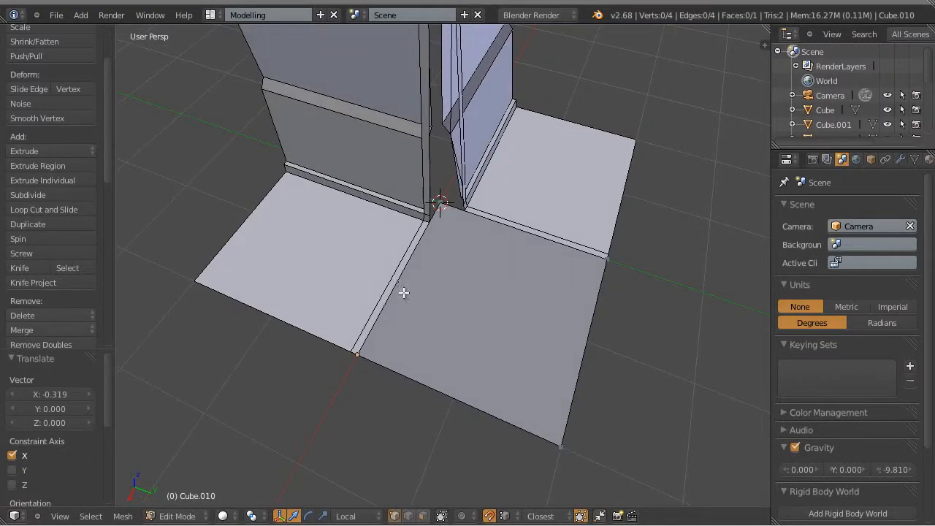
{"action": "scroll", "coordinate": [546, 310], "scroll_direction": "up", "scroll_amount": 3}
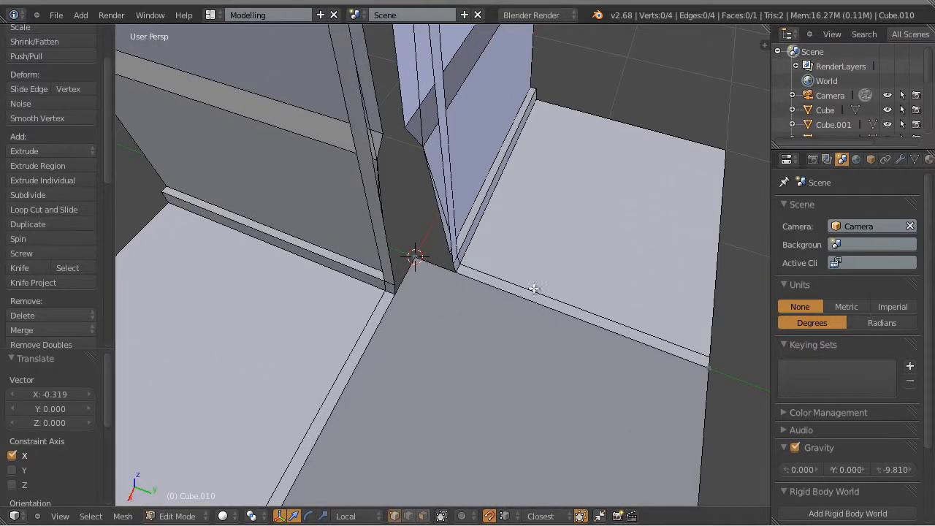
{"action": "right_click", "coordinate": [415, 256]}
{"action": "middle_click_drag", "start_coordinate": [489, 365], "coordinate": [507, 357]}
{"action": "middle_click_drag", "start_coordinate": [447, 390], "coordinate": [424, 360]}
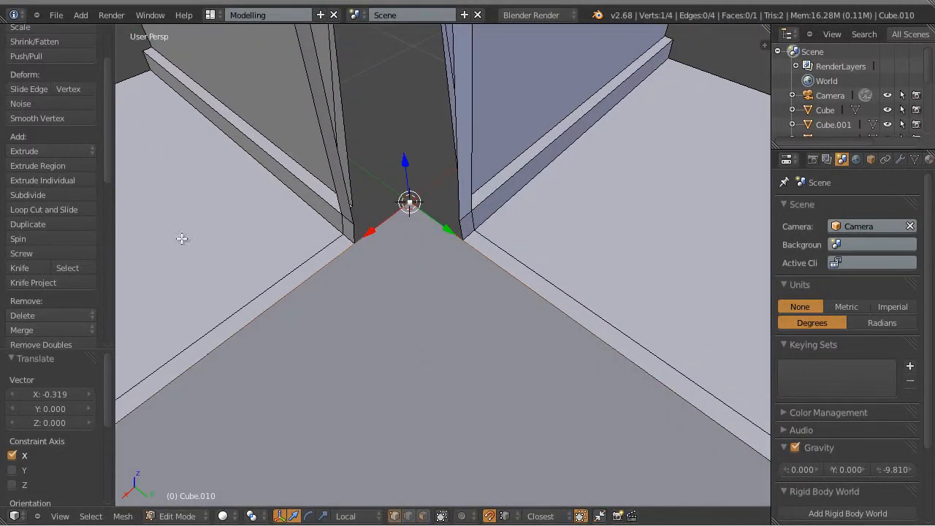
{"action": "left_click", "coordinate": [30, 267]}
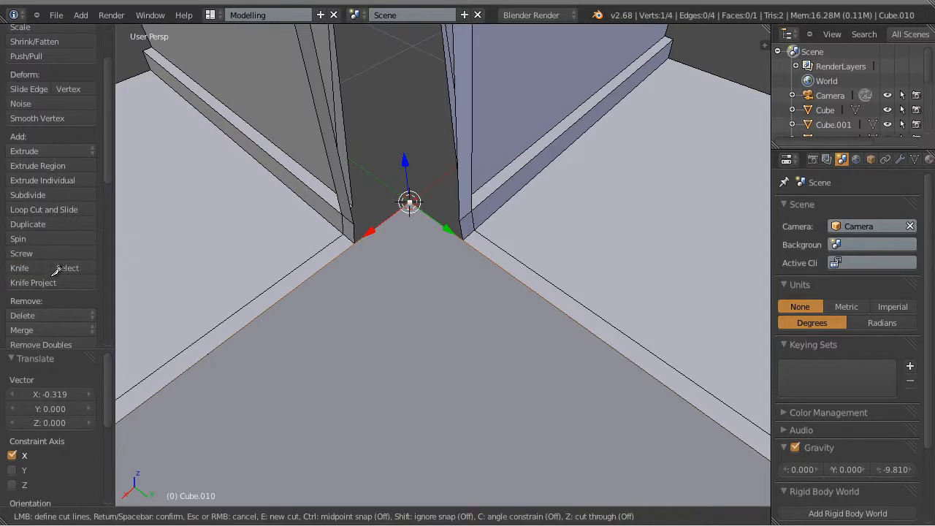
{"action": "left_click", "coordinate": [575, 322]}
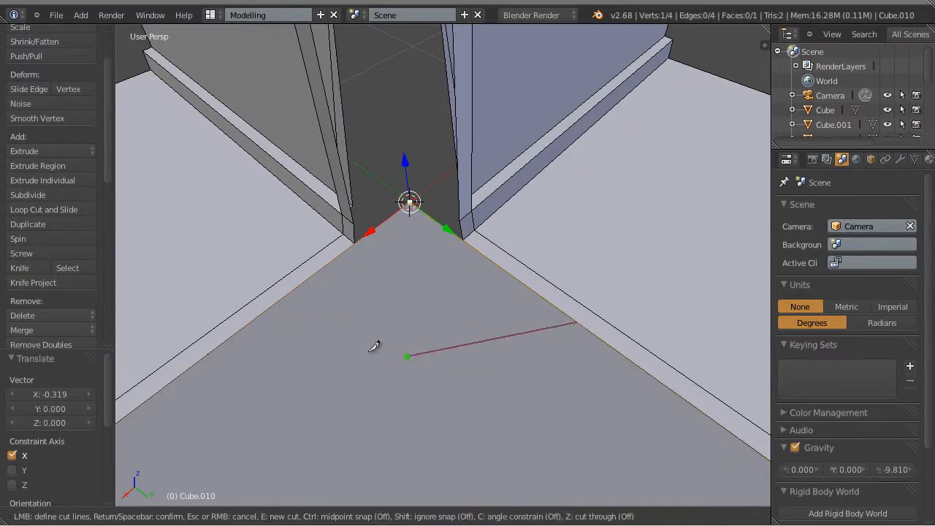
{"action": "left_click", "coordinate": [266, 310]}
{"action": "key", "text": "Return"}
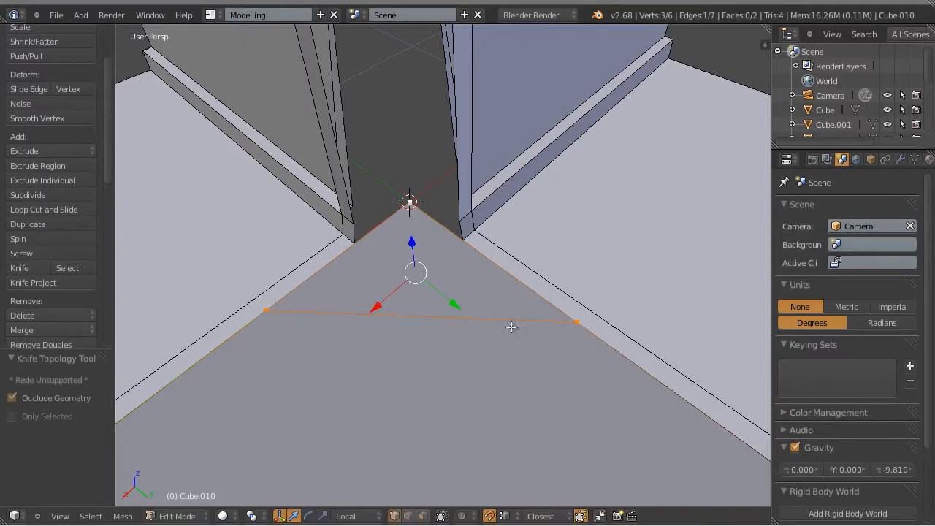
Delete the triangular face cut off at the floor piece's inner corner, using face select mode.
{"action": "key", "text": "ctrl+Tab"}
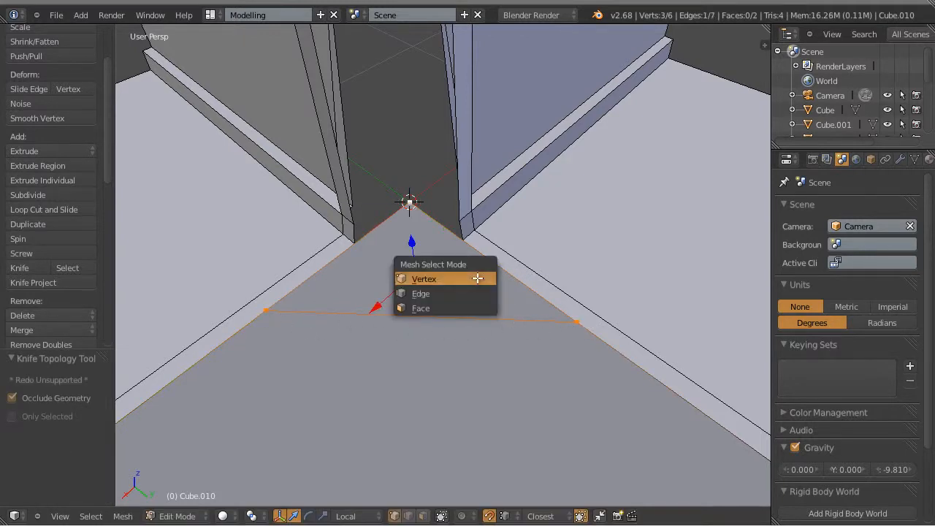
{"action": "left_click", "coordinate": [427, 308]}
{"action": "right_click", "coordinate": [431, 255]}
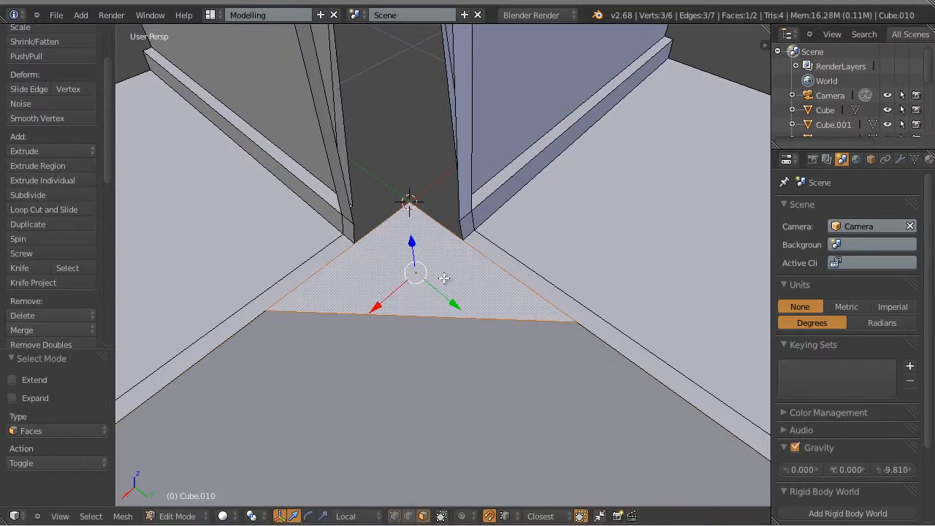
{"action": "key", "text": "x"}
{"action": "left_click", "coordinate": [440, 279]}
{"action": "middle_click_drag", "start_coordinate": [441, 290], "coordinate": [453, 319]}
Snap the two vertices of the cut edge onto the base corners of the two adjoining walls in vertex select mode.
{"action": "key", "text": "ctrl+Tab"}
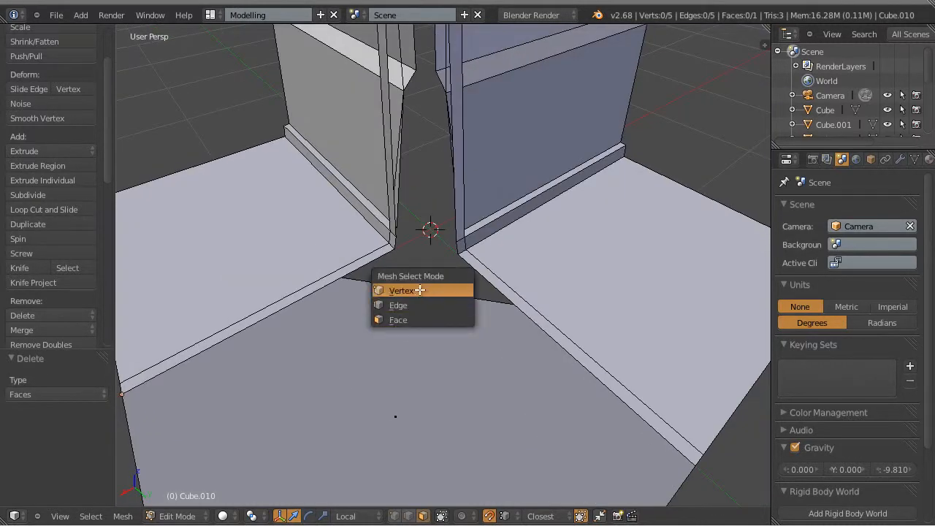
{"action": "left_click", "coordinate": [410, 292]}
{"action": "right_click", "coordinate": [516, 305]}
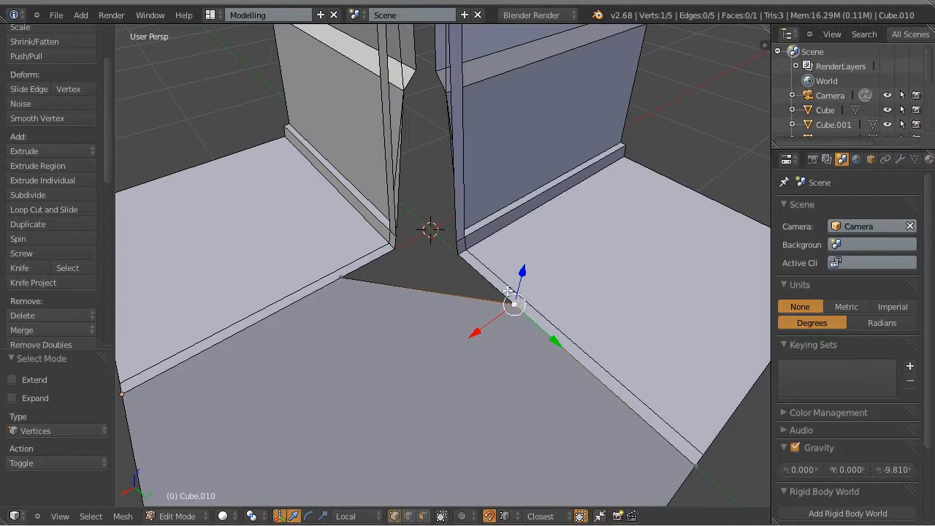
{"action": "key", "text": "g"}
{"action": "left_click", "coordinate": [459, 255]}
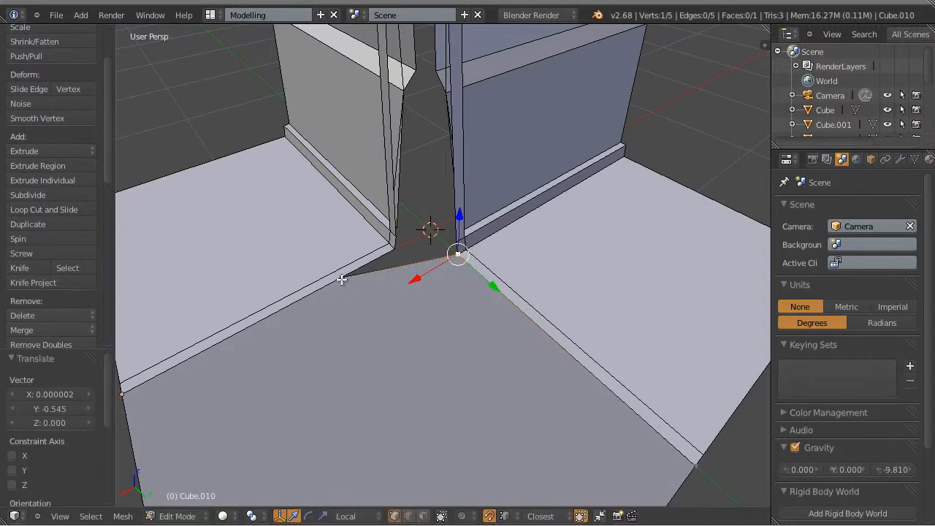
{"action": "right_click", "coordinate": [344, 277]}
{"action": "key", "text": "g"}
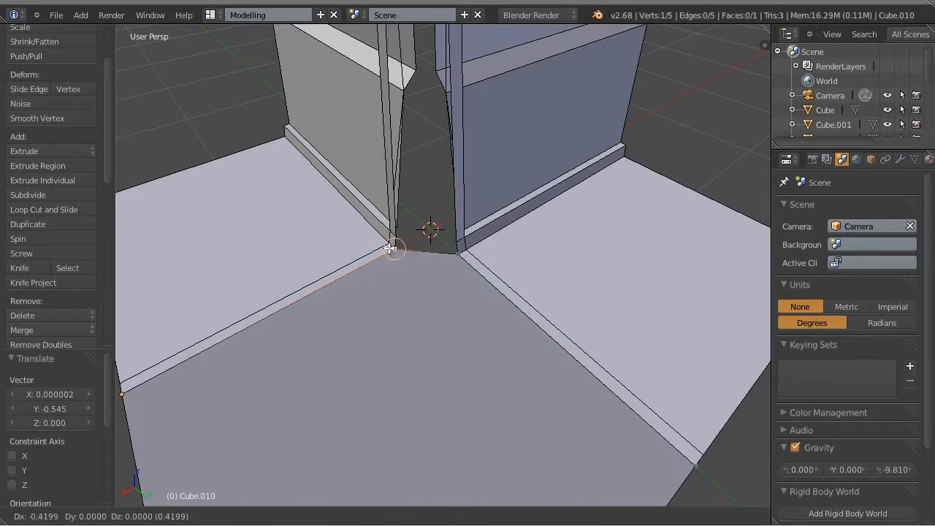
{"action": "left_click", "coordinate": [390, 250]}
{"action": "scroll", "coordinate": [402, 337], "scroll_direction": "down", "scroll_amount": 3}
{"action": "mouse_move", "coordinate": [390, 339]}
{"action": "middle_mouse_down"}
{"action": "mouse_move", "coordinate": [496, 340]}
{"action": "mouse_move", "coordinate": [404, 329]}
{"action": "middle_mouse_up"}
{"action": "scroll", "coordinate": [469, 319], "scroll_direction": "up", "scroll_amount": 2}
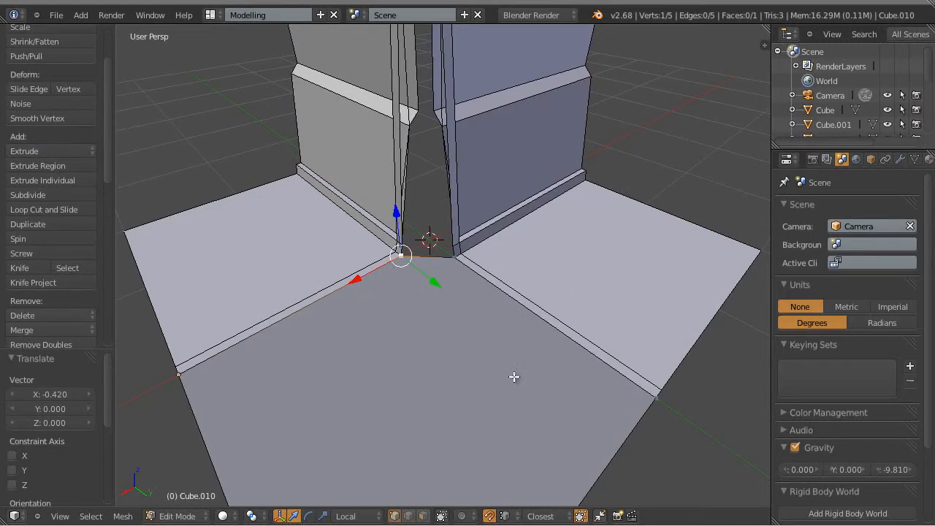
Knife-cut the floor face diagonally from the first wall's base corner vertex to the opposite outer corner.
{"action": "middle_click_drag", "start_coordinate": [514, 377], "coordinate": [569, 330]}
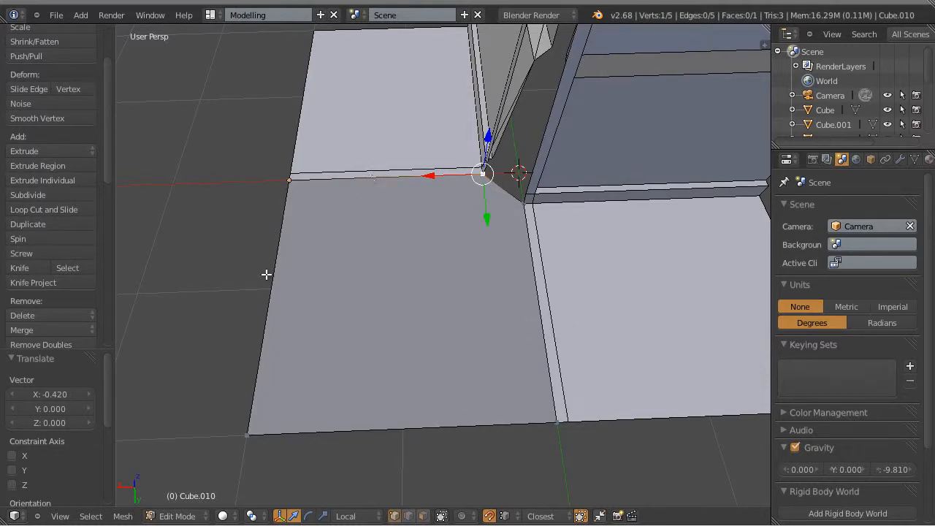
{"action": "middle_click_drag", "start_coordinate": [255, 296], "coordinate": [407, 311]}
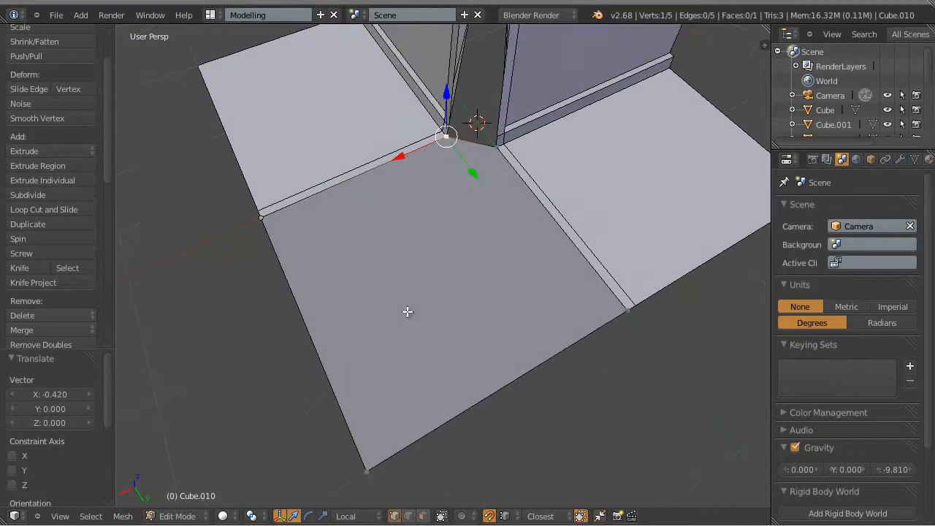
{"action": "left_click", "coordinate": [25, 270]}
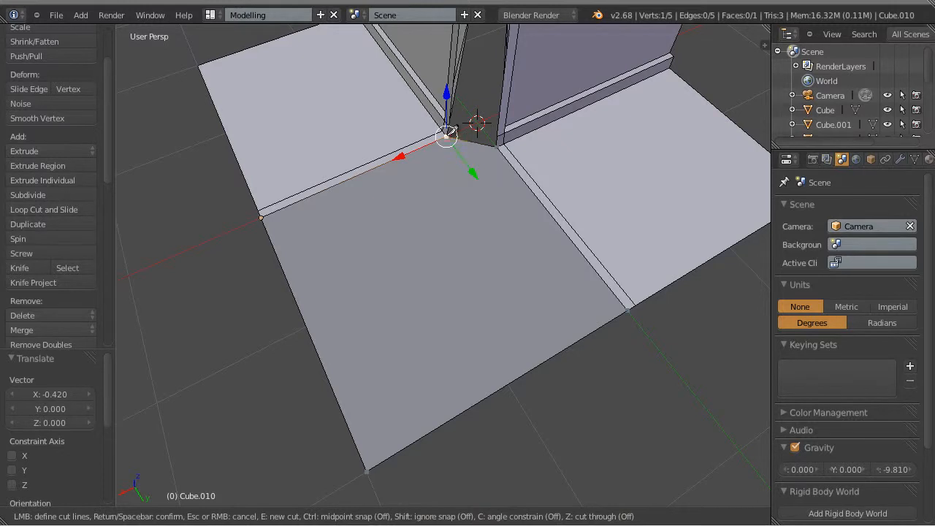
{"action": "left_click", "coordinate": [447, 136]}
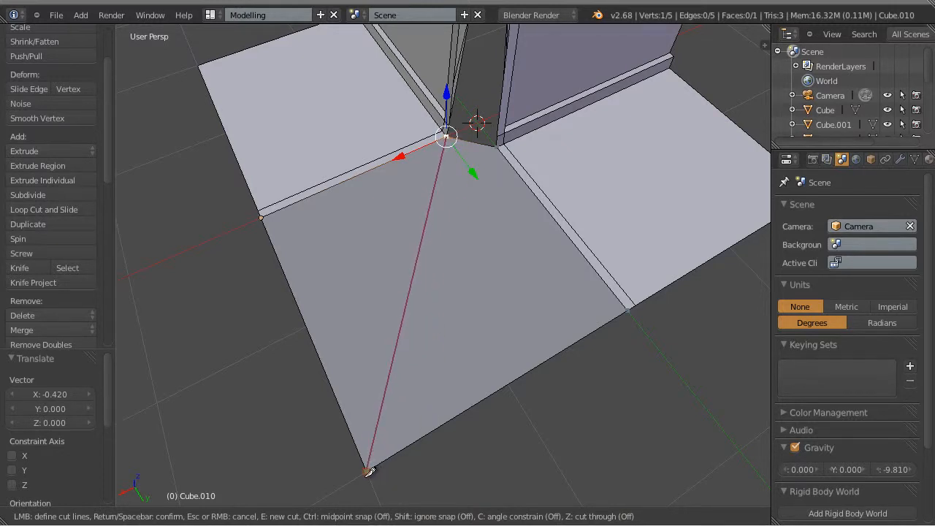
{"action": "left_click", "coordinate": [367, 469]}
{"action": "key", "text": "Return"}
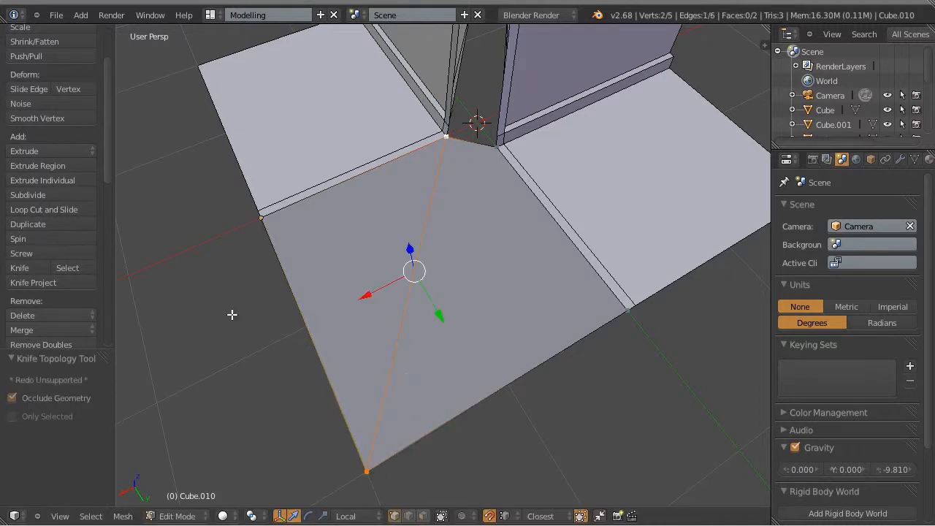
Knife-cut the floor face diagonally from the second wall's base corner vertex to the opposite outer corner.
{"action": "left_click", "coordinate": [20, 268]}
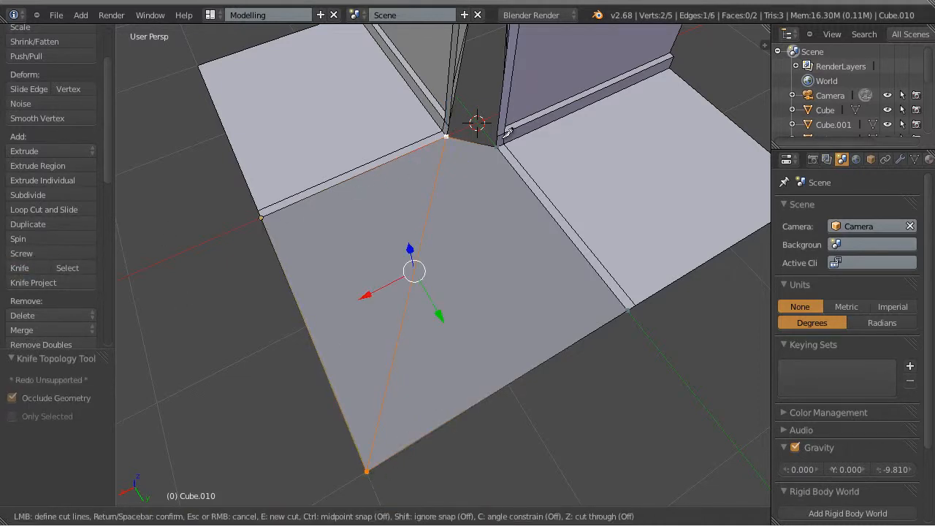
{"action": "left_click", "coordinate": [496, 146]}
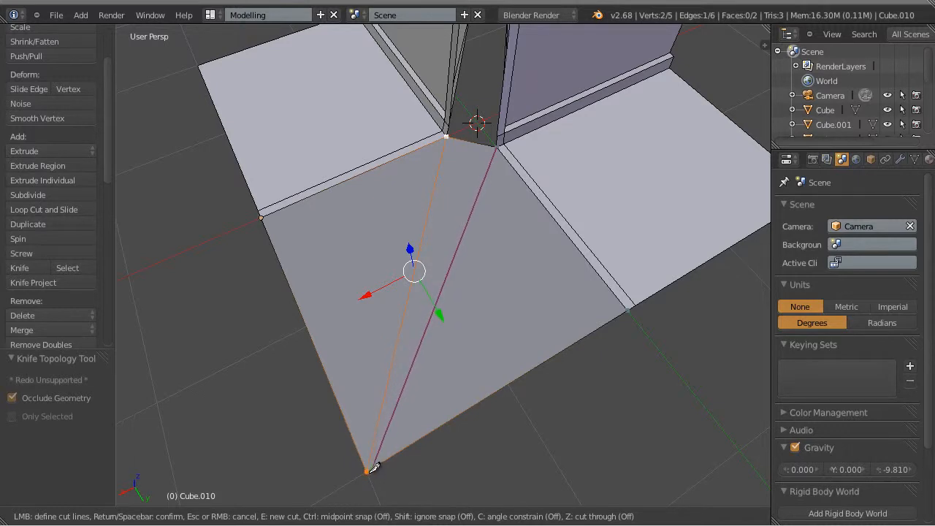
{"action": "left_click", "coordinate": [368, 472]}
{"action": "key", "text": "Return"}
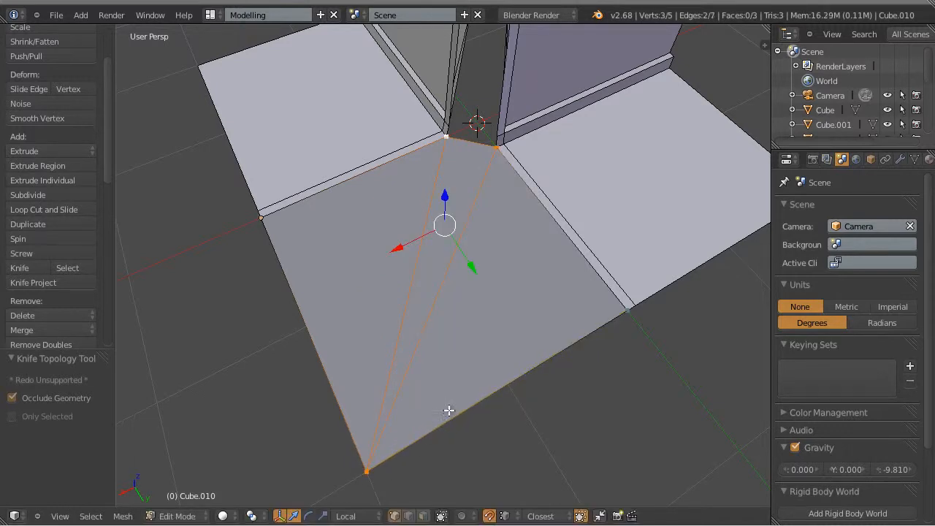
Select the whole floor piece in vertex select mode and remove its doubled vertices.
{"action": "key", "text": "ctrl+Tab"}
{"action": "left_click", "coordinate": [394, 379]}
{"action": "middle_click_drag", "start_coordinate": [395, 379], "coordinate": [382, 432]}
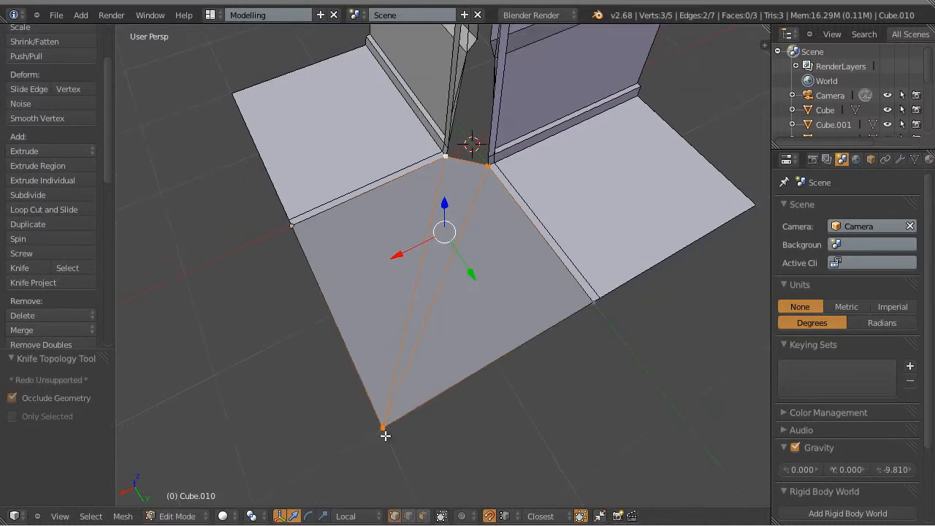
{"action": "key", "text": "a"}
{"action": "key", "text": "a"}
{"action": "key", "text": "w"}
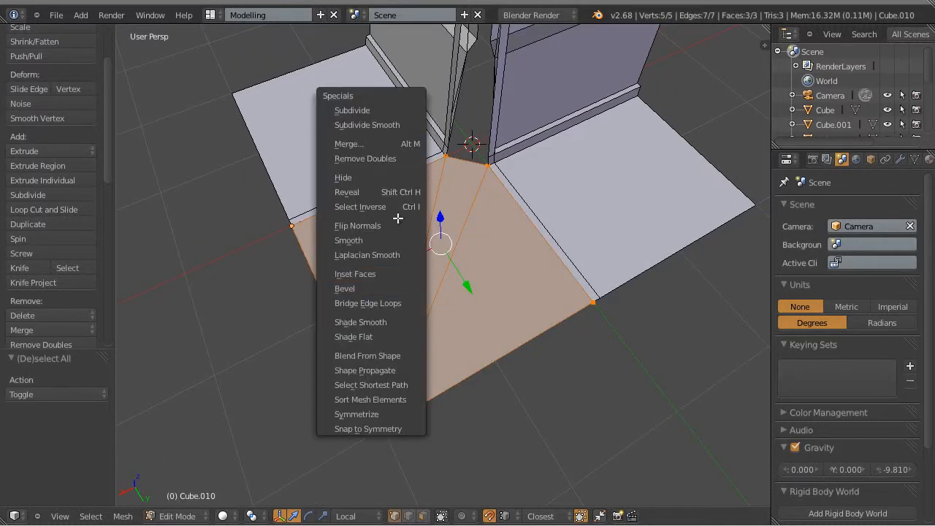
{"action": "left_click", "coordinate": [376, 158]}
Try moving the floor piece's outer corner vertex along its local X axis.
{"action": "right_click", "coordinate": [385, 427]}
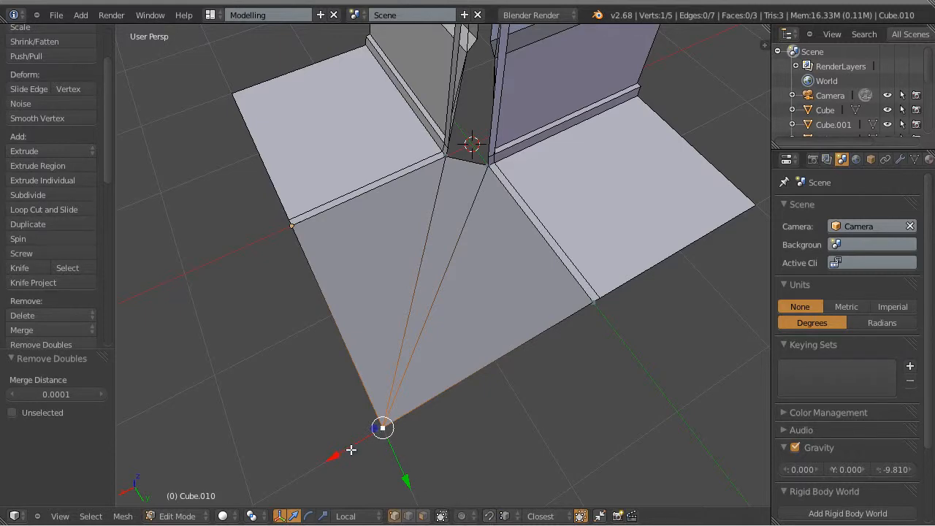
{"action": "left_click_drag", "start_coordinate": [350, 450], "coordinate": [314, 461]}
{"action": "key", "text": "a"}
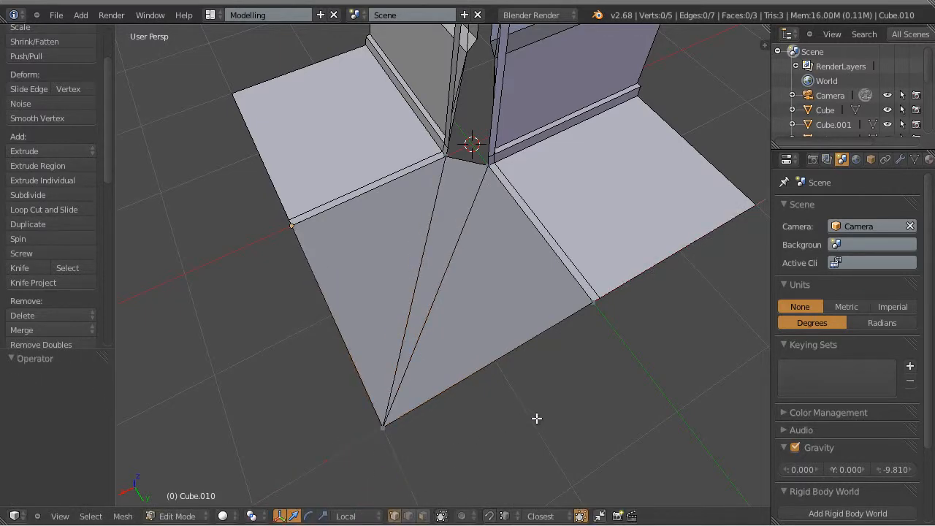
Extrude the floor piece's short inner edge between the two walls into a new face, about 0.95 upward in Z.
{"action": "key", "text": "KP_8"}
{"action": "key", "text": "KP_8"}
{"action": "key", "text": "KP_8"}
{"action": "middle_click_drag", "start_coordinate": [521, 419], "coordinate": [502, 258]}
{"action": "scroll", "coordinate": [522, 236], "scroll_direction": "up", "scroll_amount": 5}
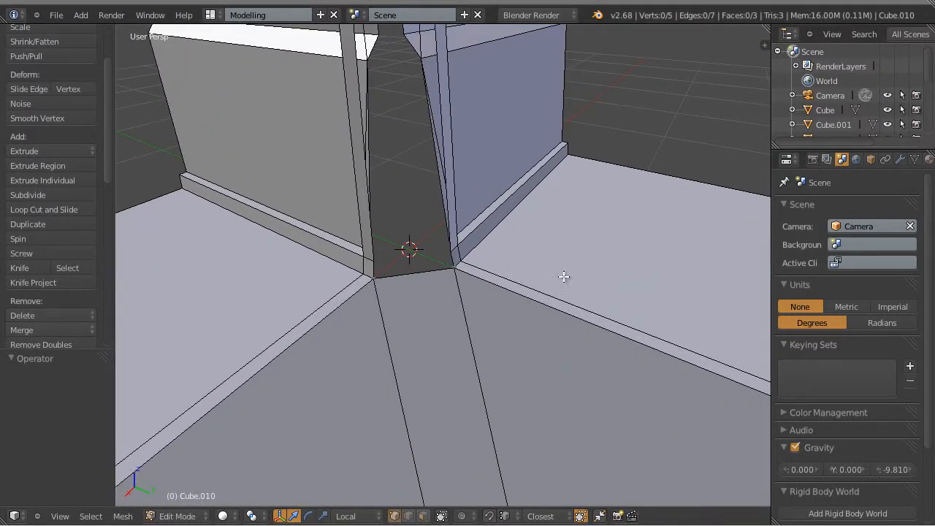
{"action": "scroll", "coordinate": [574, 288], "scroll_direction": "down", "scroll_amount": 3}
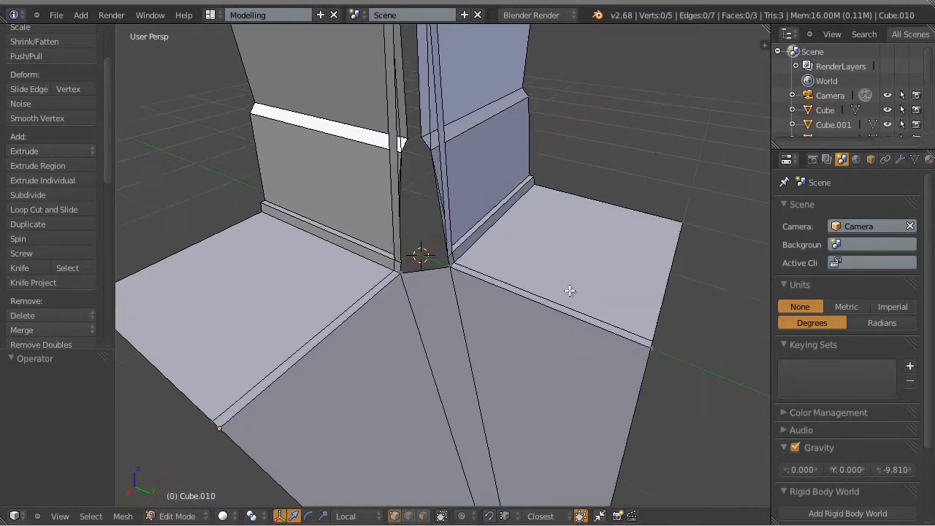
{"action": "middle_click_drag", "start_coordinate": [569, 290], "coordinate": [498, 352]}
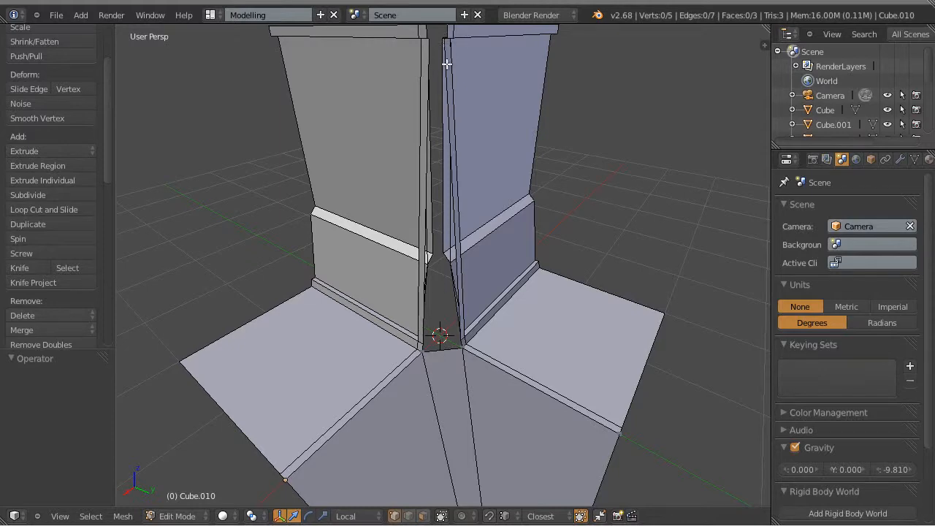
{"action": "key", "text": "ctrl+Tab"}
{"action": "left_click", "coordinate": [432, 365]}
{"action": "right_click", "coordinate": [443, 352]}
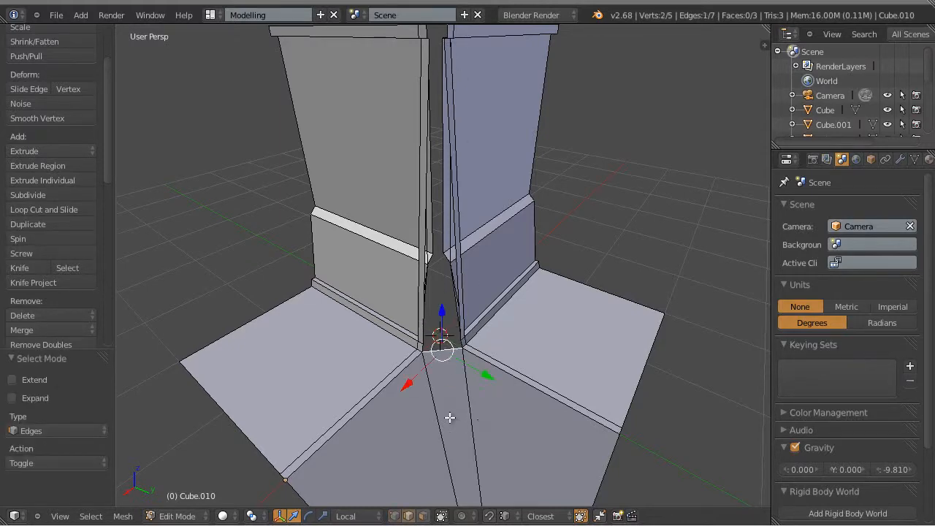
{"action": "middle_click_drag", "start_coordinate": [449, 417], "coordinate": [464, 317]}
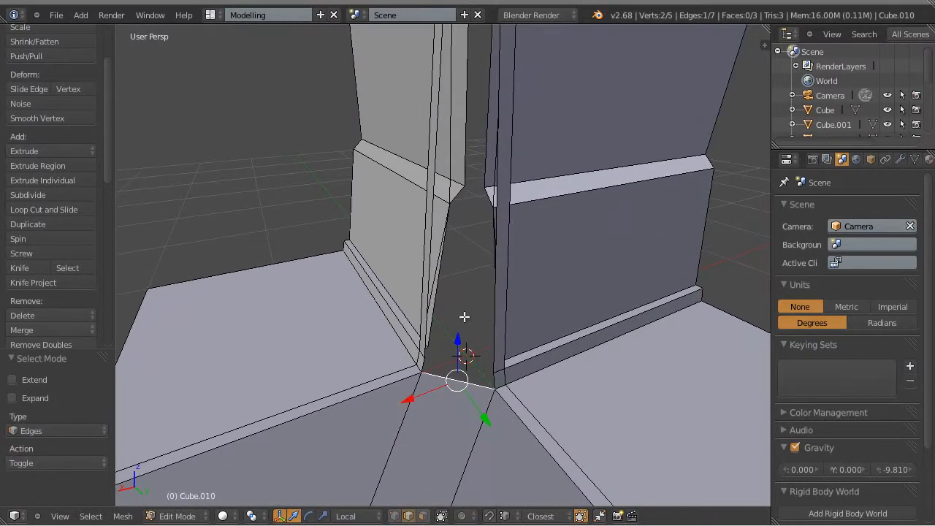
{"action": "key", "text": "e"}
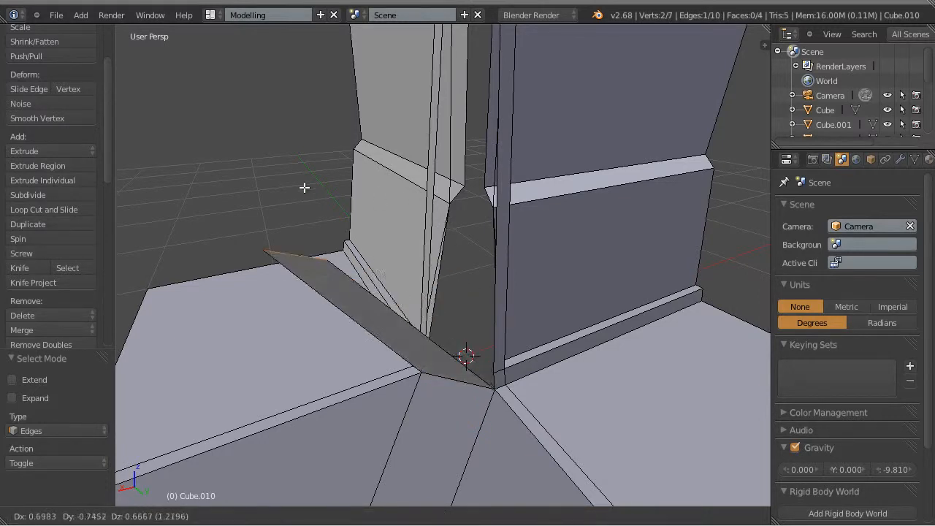
{"action": "left_click", "coordinate": [271, 137]}
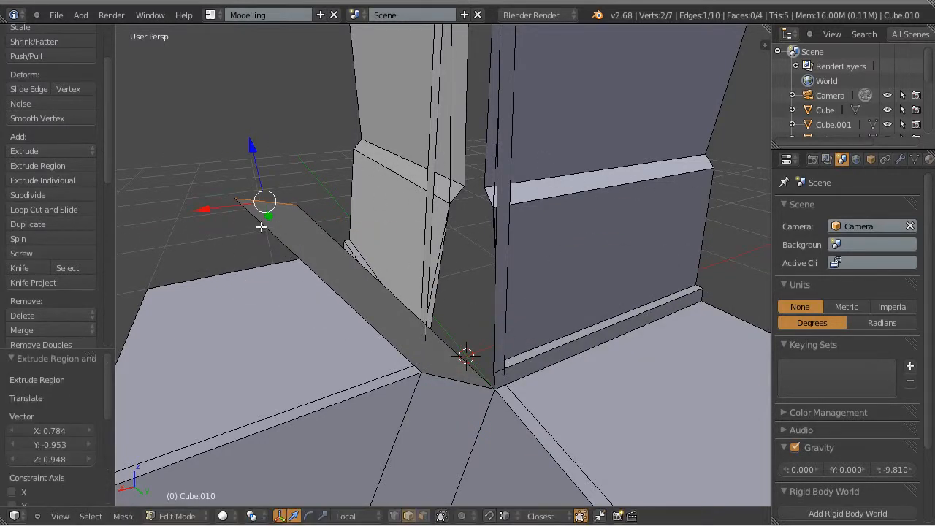
Enable snapping and snap one free vertex of the extruded face onto the top corner of the second wall's baseboard.
{"action": "left_click", "coordinate": [489, 515]}
{"action": "key", "text": "a"}
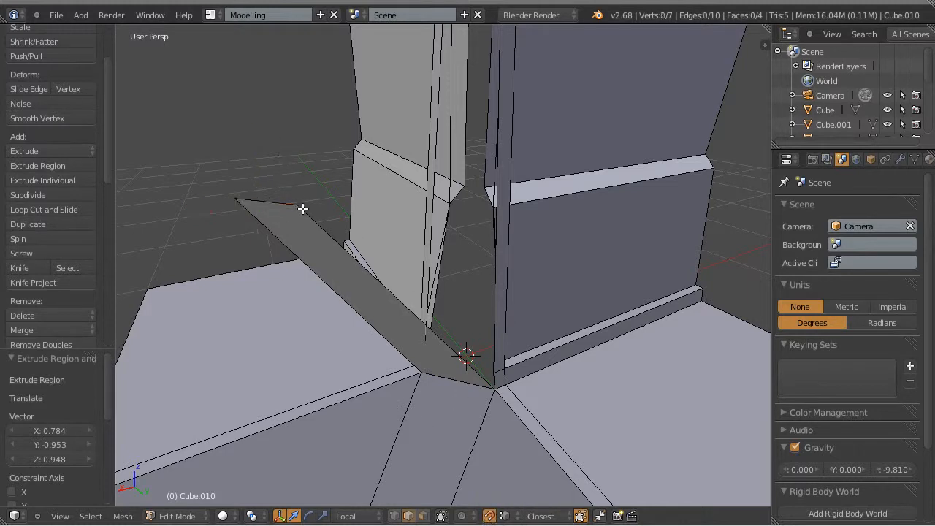
{"action": "key", "text": "ctrl+Tab"}
{"action": "left_click", "coordinate": [271, 192]}
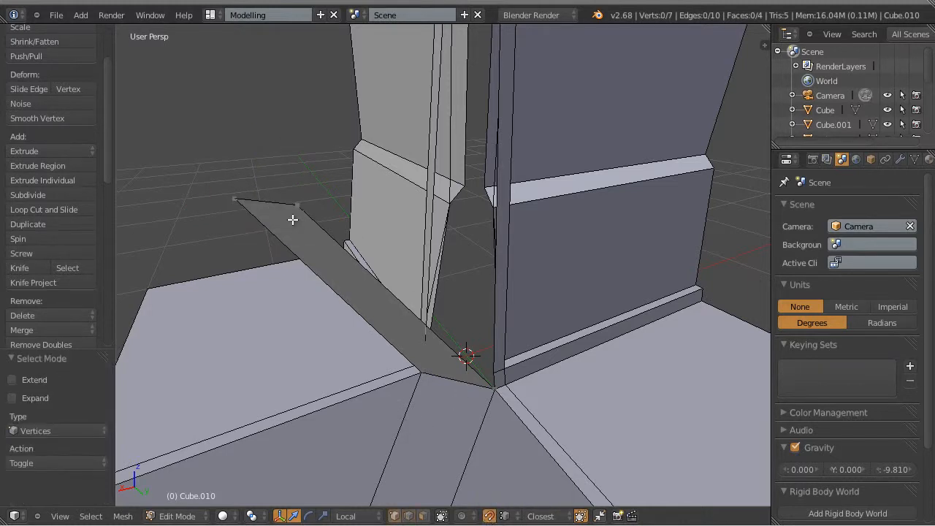
{"action": "right_click", "coordinate": [300, 222]}
{"action": "key", "text": "g"}
{"action": "left_click", "coordinate": [342, 251]}
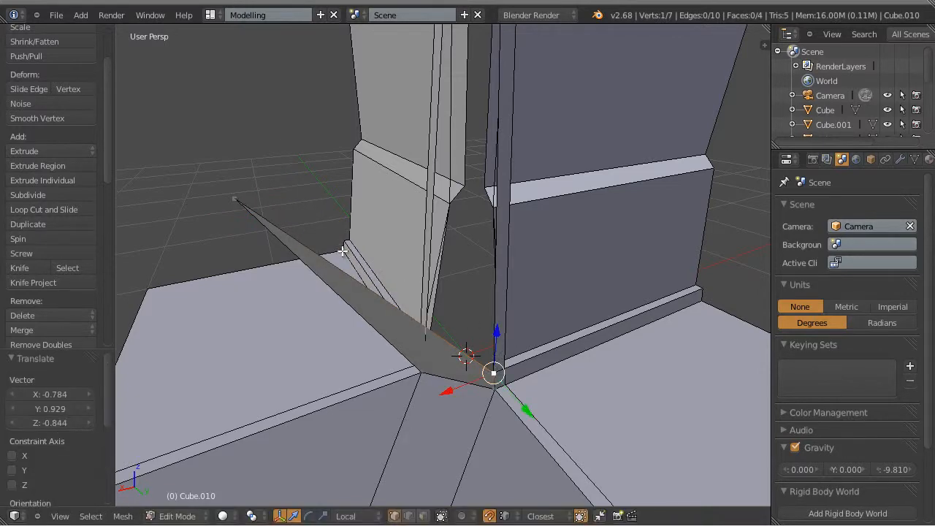
Move the remaining free vertex along local X and snap it onto the top corner of the first wall's baseboard.
{"action": "right_click", "coordinate": [236, 200]}
{"action": "middle_click_drag", "start_coordinate": [236, 200], "coordinate": [193, 278]}
{"action": "key", "text": "g"}
{"action": "key", "text": "x"}
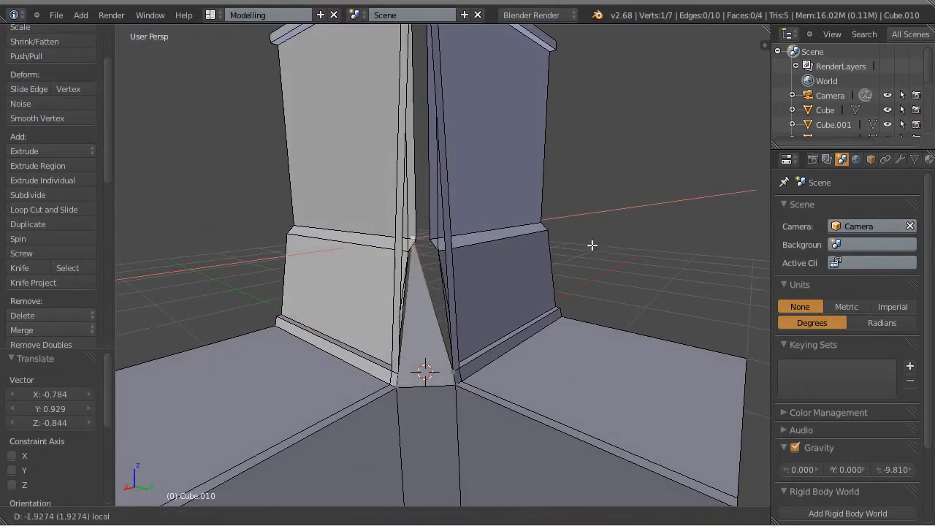
{"action": "left_click", "coordinate": [629, 235]}
{"action": "key", "text": "g"}
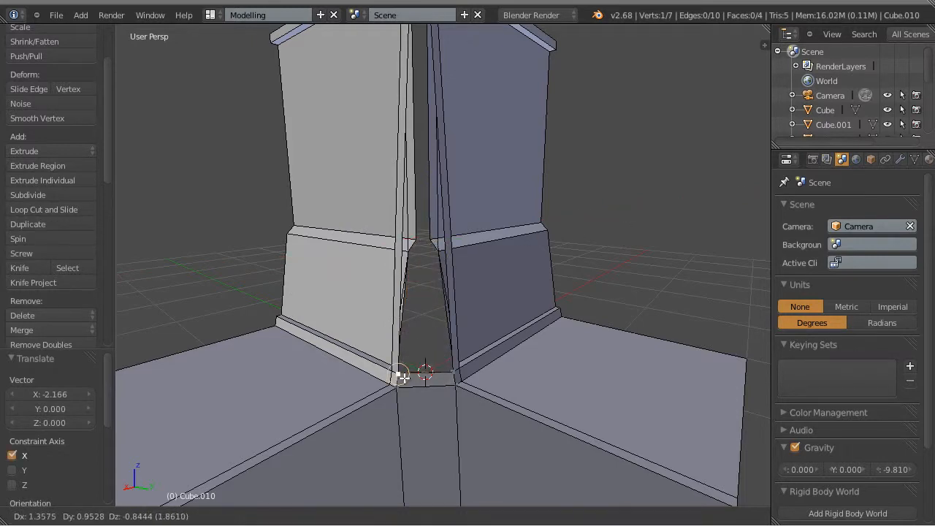
{"action": "left_click", "coordinate": [400, 375]}
Extrude the strip's upper edge upward in edge select mode, then raise it another 1.520 along Z.
{"action": "middle_click_drag", "start_coordinate": [626, 269], "coordinate": [417, 390]}
{"action": "key", "text": "ctrl+Tab"}
{"action": "left_click", "coordinate": [413, 406]}
{"action": "right_click", "coordinate": [424, 370]}
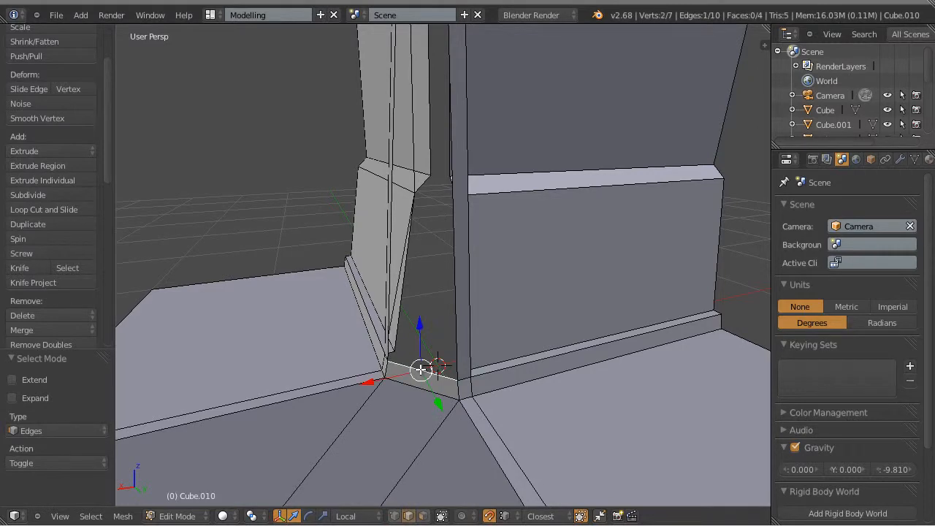
{"action": "key", "text": "e"}
{"action": "left_click", "coordinate": [423, 258]}
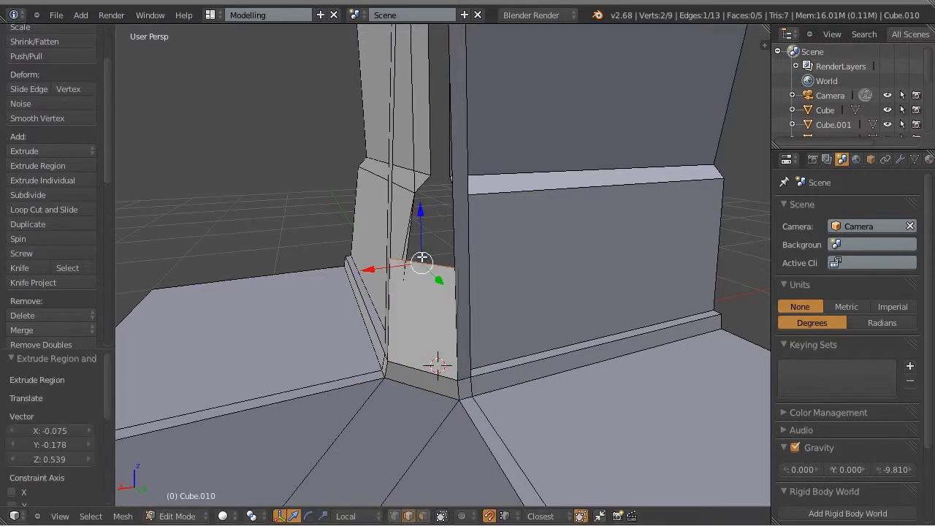
{"action": "middle_click_drag", "start_coordinate": [425, 225], "coordinate": [424, 270]}
{"action": "left_click_drag", "start_coordinate": [411, 274], "coordinate": [453, 73]}
Snap one top vertex of the extruded strip onto the first wall's corner directly beneath the ceiling trim.
{"action": "middle_click_drag", "start_coordinate": [588, 180], "coordinate": [618, 246]}
{"action": "key", "text": "KP_Decimal"}
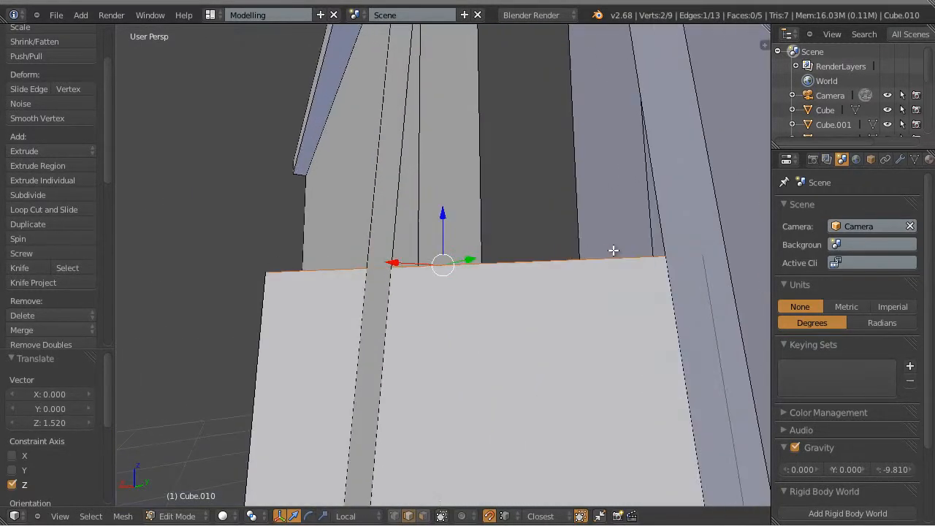
{"action": "scroll", "coordinate": [615, 251], "scroll_direction": "down", "scroll_amount": 7}
{"action": "scroll", "coordinate": [617, 250], "scroll_direction": "down", "scroll_amount": 3}
{"action": "key", "text": "ctrl+Tab"}
{"action": "left_click", "coordinate": [409, 285]}
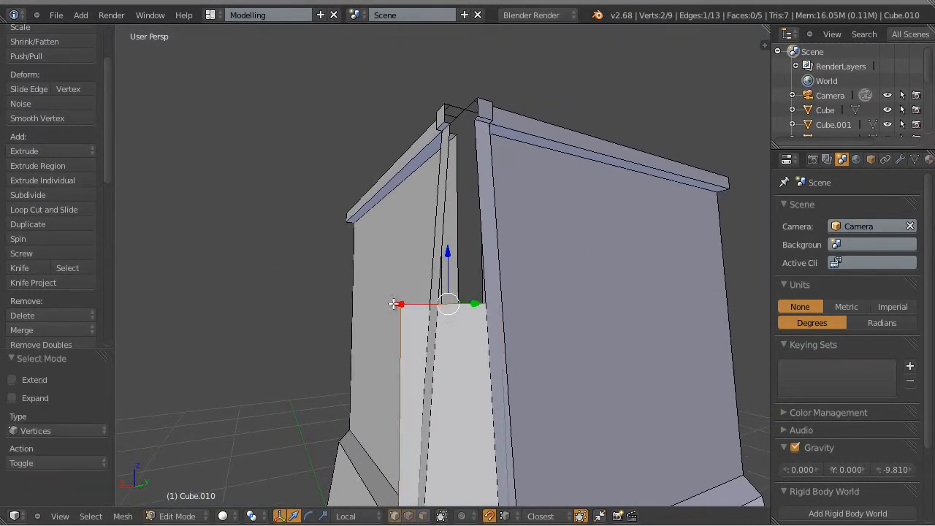
{"action": "right_click", "coordinate": [402, 306]}
{"action": "key", "text": "g"}
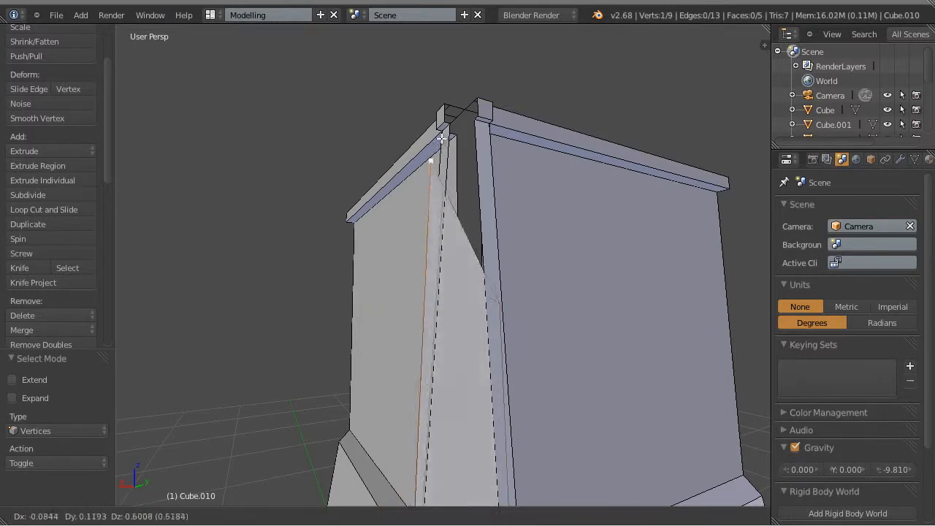
{"action": "left_click", "coordinate": [449, 122]}
Snap the strip's other top vertex onto the second wall's corner beneath the ceiling trim.
{"action": "right_click", "coordinate": [507, 307]}
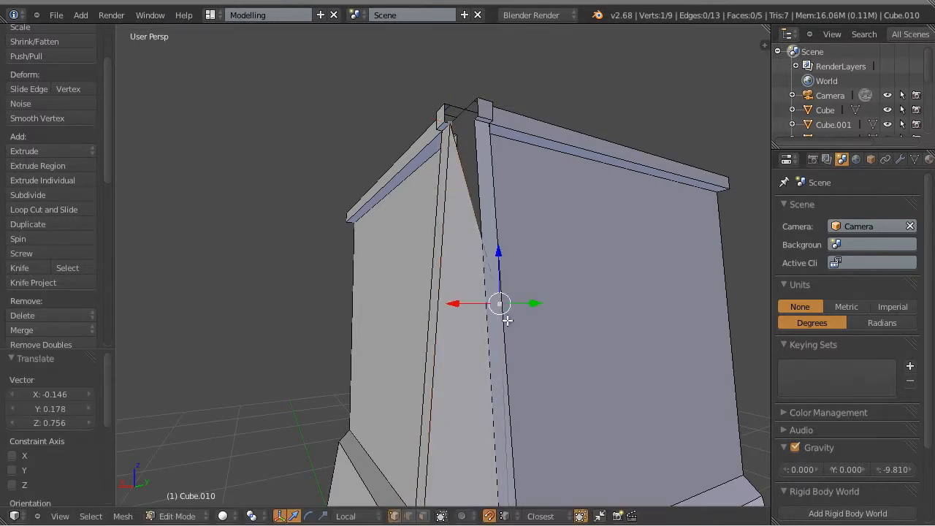
{"action": "middle_click_drag", "start_coordinate": [529, 382], "coordinate": [544, 325]}
{"action": "key", "text": "g"}
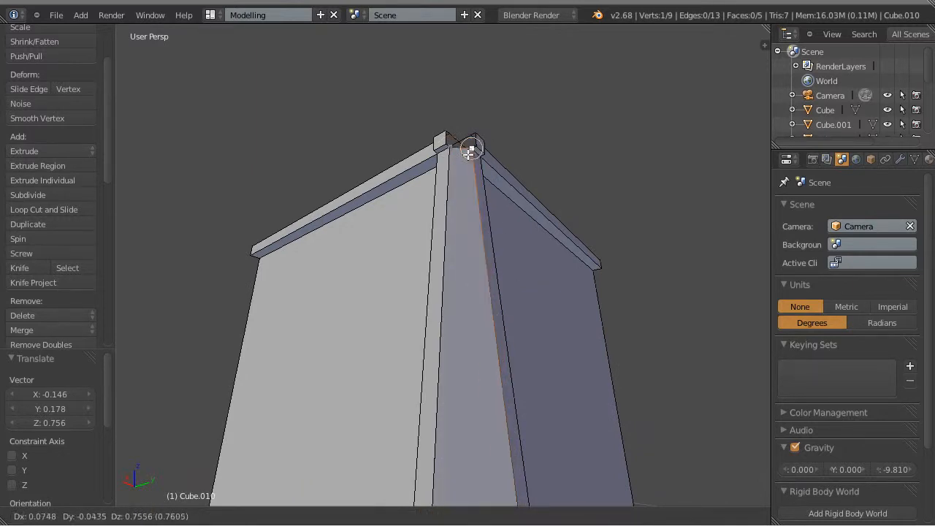
{"action": "left_click", "coordinate": [473, 153]}
Extrude the strip's top edge about 0.045 upward between the two ceiling trim ends, using edge select mode.
{"action": "key", "text": "KP_Decimal"}
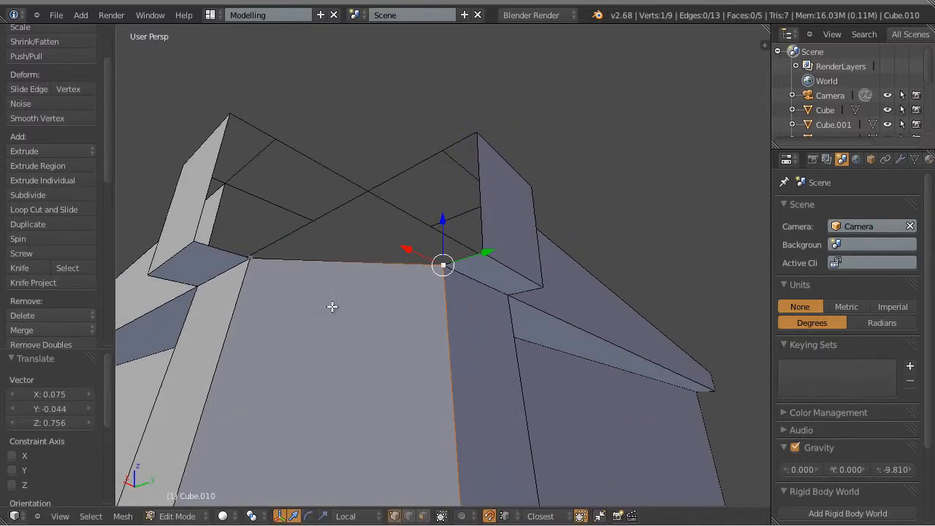
{"action": "key", "text": "ctrl+Tab"}
{"action": "left_click", "coordinate": [292, 302]}
{"action": "right_click", "coordinate": [324, 262]}
{"action": "middle_click_drag", "start_coordinate": [323, 261], "coordinate": [334, 365]}
{"action": "key", "text": "e"}
{"action": "left_click", "coordinate": [344, 284]}
Snap the two new vertices onto the lower outer corners of both walls' ceiling trims in vertex select mode.
{"action": "key", "text": "ctrl+Tab"}
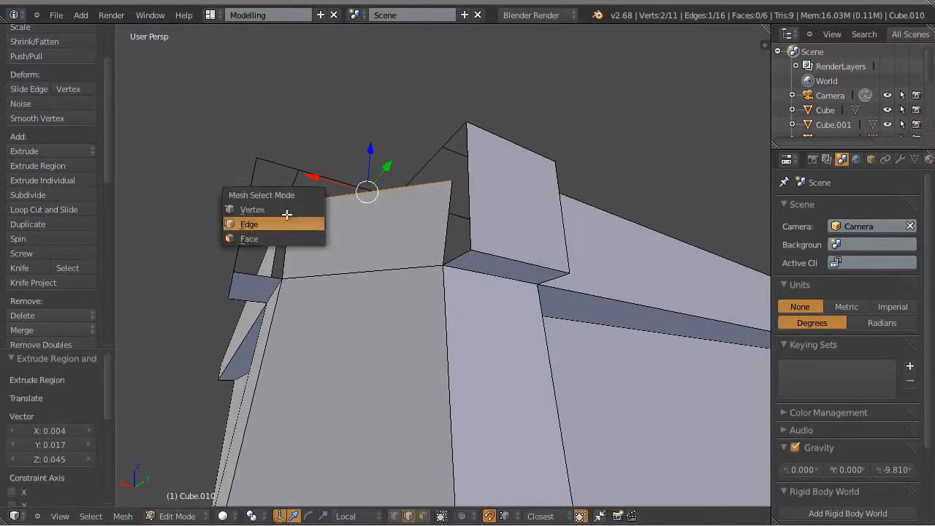
{"action": "left_click", "coordinate": [286, 212]}
{"action": "right_click", "coordinate": [293, 203]}
{"action": "key", "text": "g"}
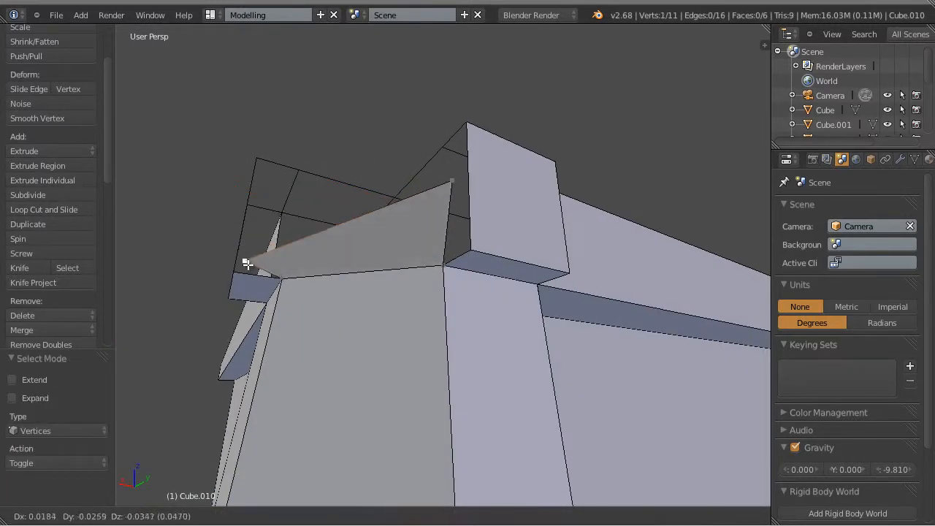
{"action": "left_click", "coordinate": [314, 243]}
{"action": "right_click", "coordinate": [448, 181]}
{"action": "key", "text": "g"}
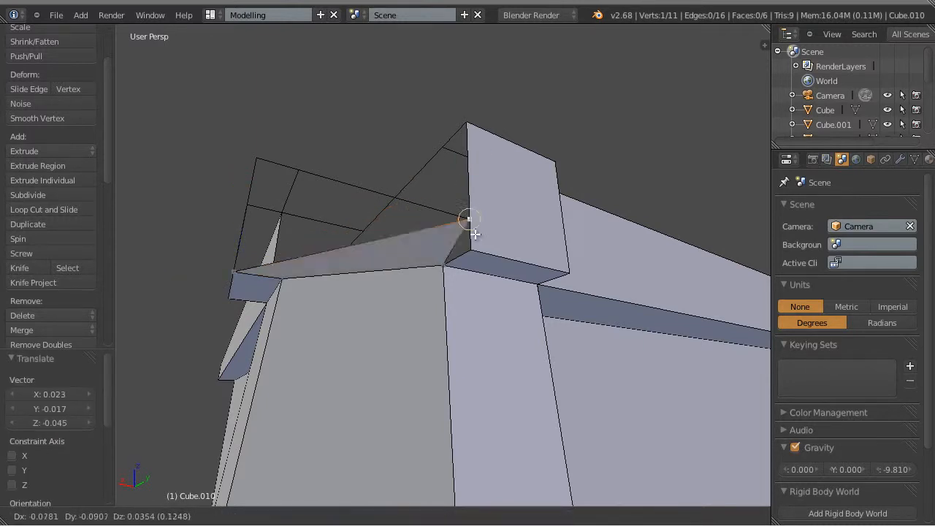
{"action": "left_click", "coordinate": [427, 321]}
Extrude the outer edge between the two trims' lower corners upward to form the trim's front face.
{"action": "middle_click_drag", "start_coordinate": [424, 327], "coordinate": [375, 375]}
{"action": "key", "text": "ctrl+Tab"}
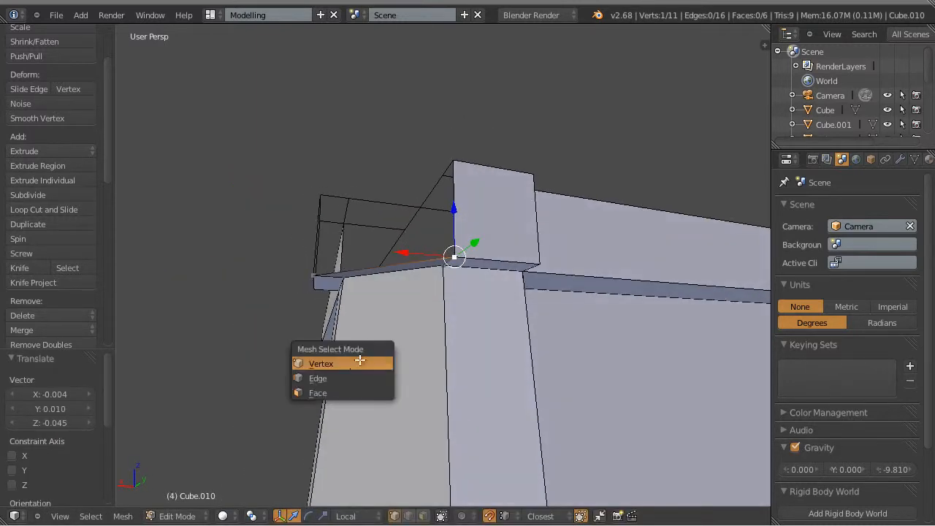
{"action": "left_click", "coordinate": [348, 377]}
{"action": "right_click", "coordinate": [380, 262]}
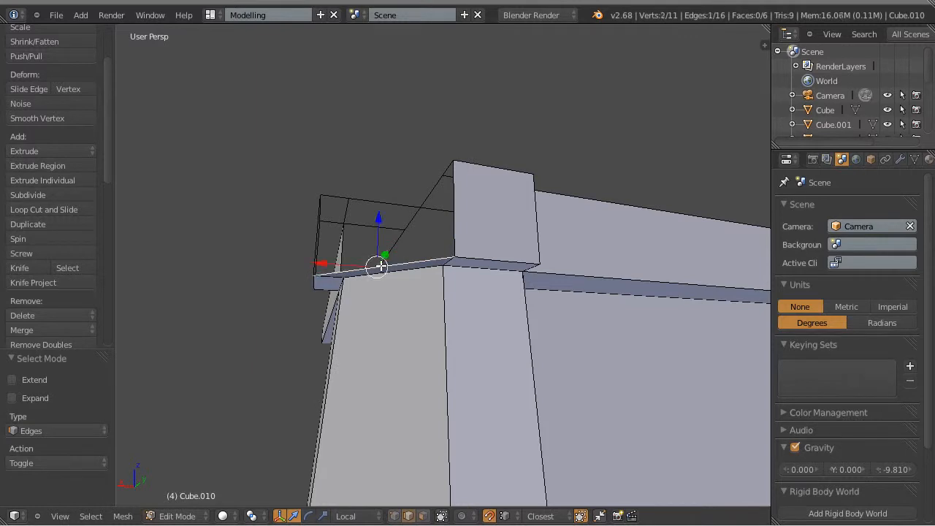
{"action": "key", "text": "e"}
{"action": "left_click", "coordinate": [391, 205]}
Snap the trim front face's two upper vertices onto the upper outer corners of both walls' ceiling trims in vertex select mode.
{"action": "key", "text": "ctrl+Tab"}
{"action": "left_click", "coordinate": [386, 191]}
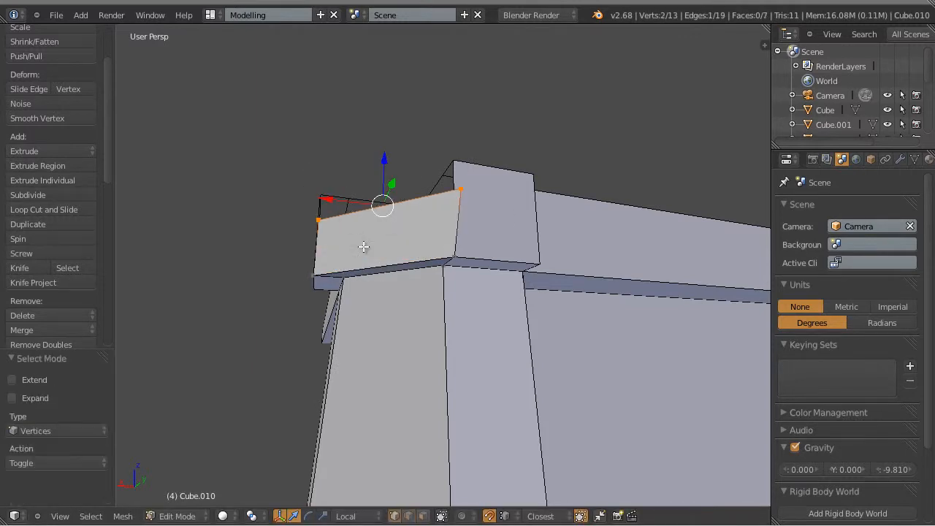
{"action": "middle_click_drag", "start_coordinate": [361, 243], "coordinate": [467, 370]}
{"action": "middle_click_drag", "start_coordinate": [476, 207], "coordinate": [472, 236]}
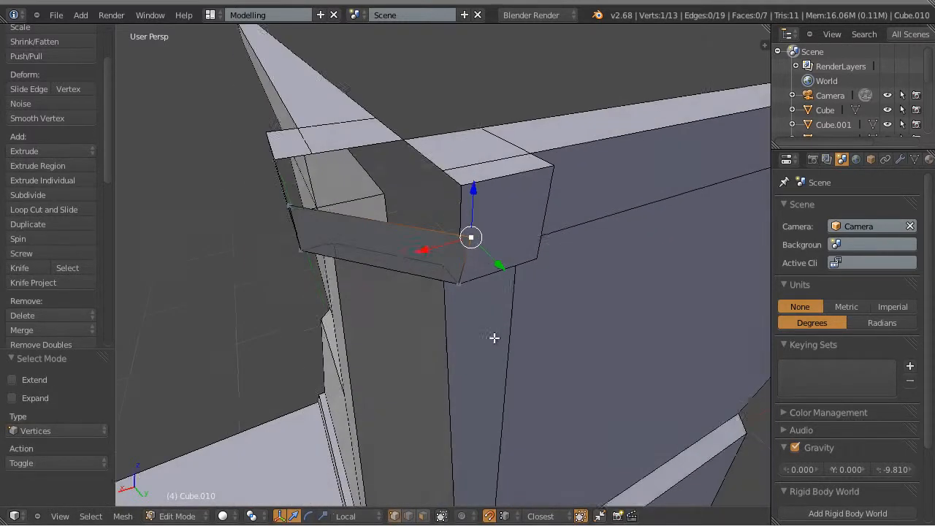
{"action": "right_click", "coordinate": [461, 185]}
{"action": "key", "text": "g"}
{"action": "left_click", "coordinate": [328, 201]}
{"action": "right_click", "coordinate": [289, 207]}
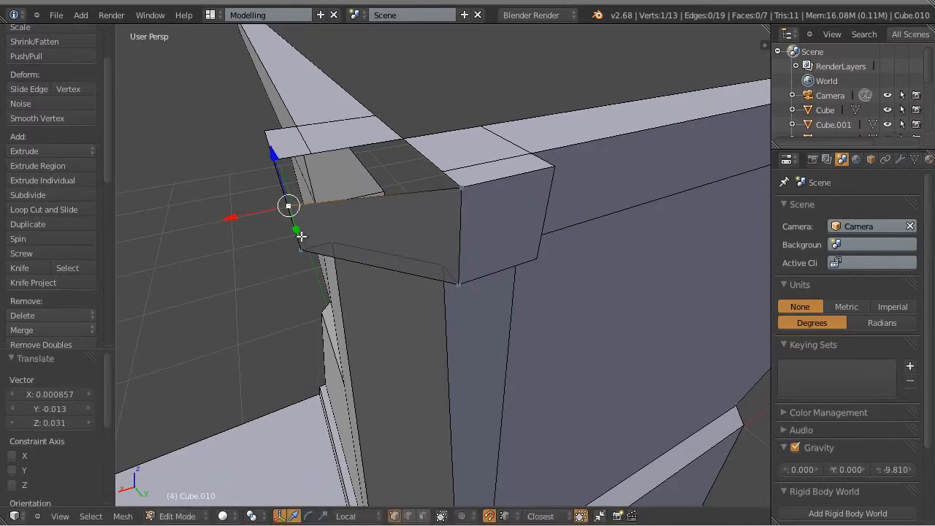
{"action": "middle_click_drag", "start_coordinate": [302, 234], "coordinate": [359, 248]}
{"action": "key", "text": "g"}
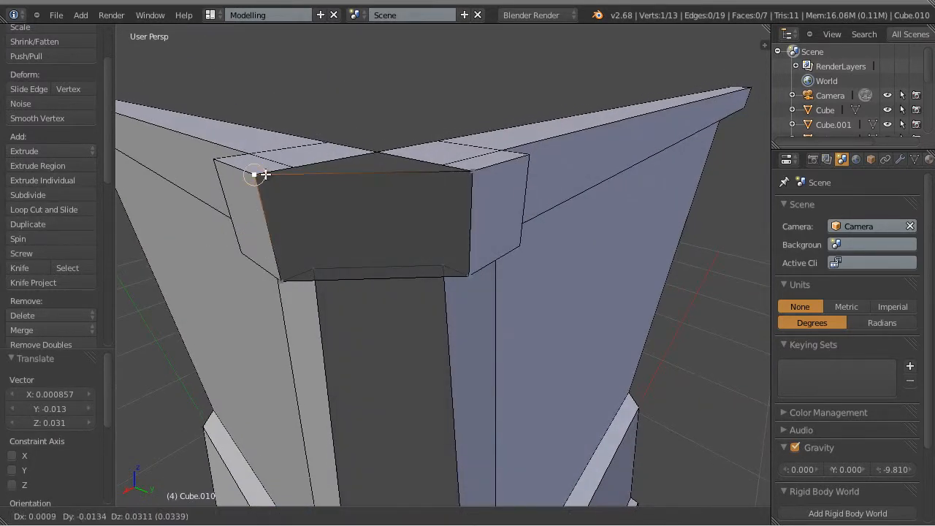
{"action": "left_click", "coordinate": [260, 173]}
Extrude the trim front's top edge, raise the new edge 0.298, and pull it about 3.5 along local X with snapping off.
{"action": "middle_click_drag", "start_coordinate": [261, 174], "coordinate": [341, 160]}
{"action": "key", "text": "ctrl+Tab"}
{"action": "left_click", "coordinate": [333, 168]}
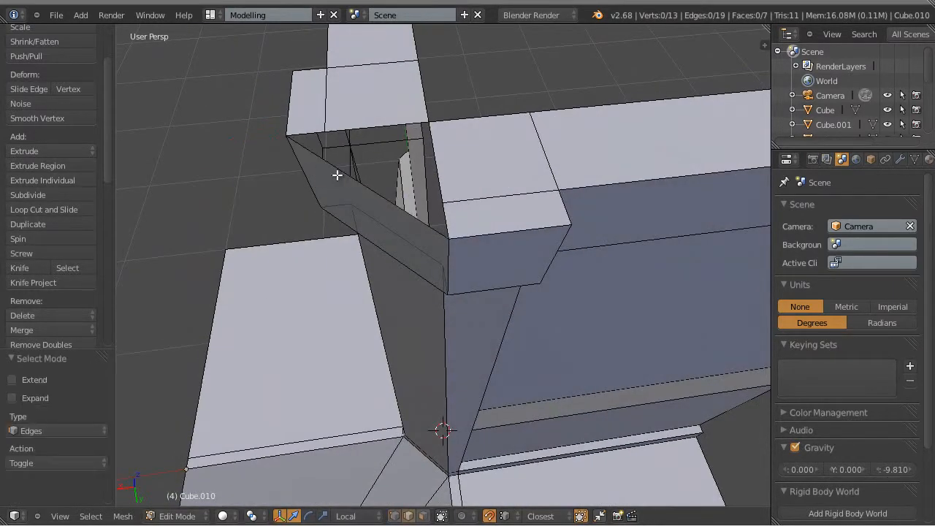
{"action": "key", "text": "e"}
{"action": "left_click", "coordinate": [402, 151]}
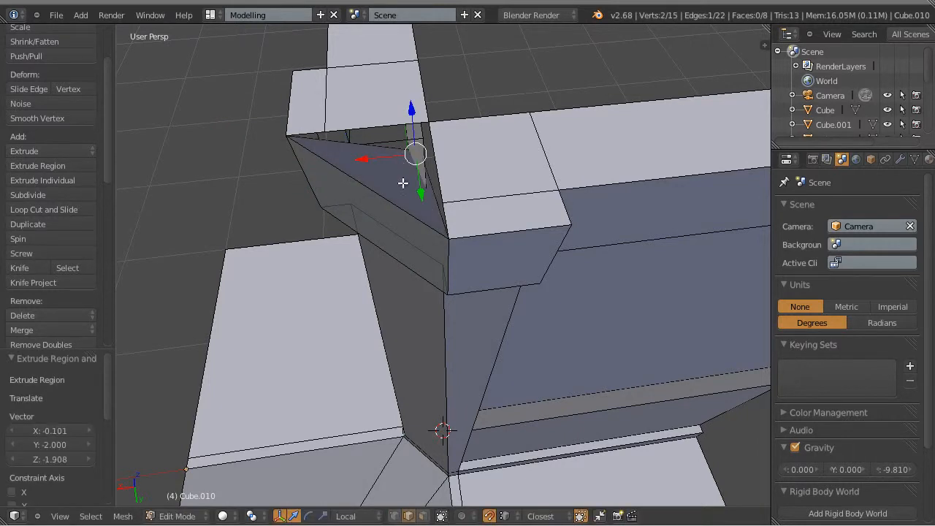
{"action": "left_click_drag", "start_coordinate": [411, 110], "coordinate": [413, 44]}
{"action": "middle_click_drag", "start_coordinate": [541, 165], "coordinate": [671, 323]}
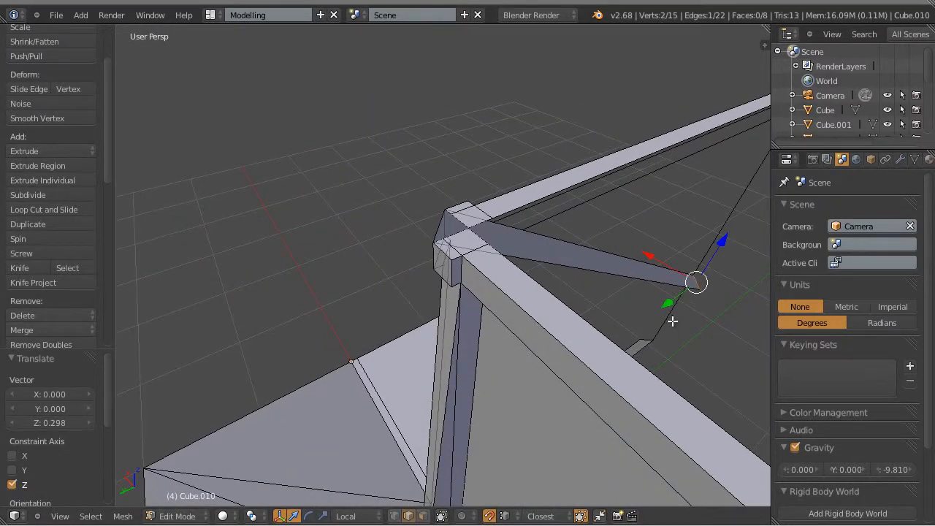
{"action": "left_click", "coordinate": [489, 516]}
{"action": "left_click_drag", "start_coordinate": [660, 258], "coordinate": [419, 247]}
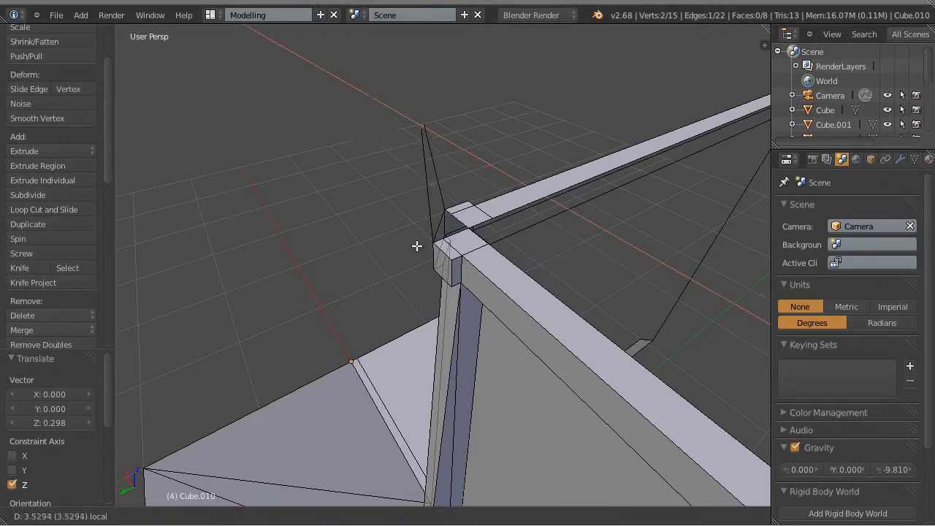
Turn snapping back on and snap one vertex of the new edge onto the first trim's inner top vertex, in vertex select mode.
{"action": "middle_click_drag", "start_coordinate": [419, 246], "coordinate": [528, 299]}
{"action": "key", "text": "ctrl+Tab"}
{"action": "left_click", "coordinate": [294, 188]}
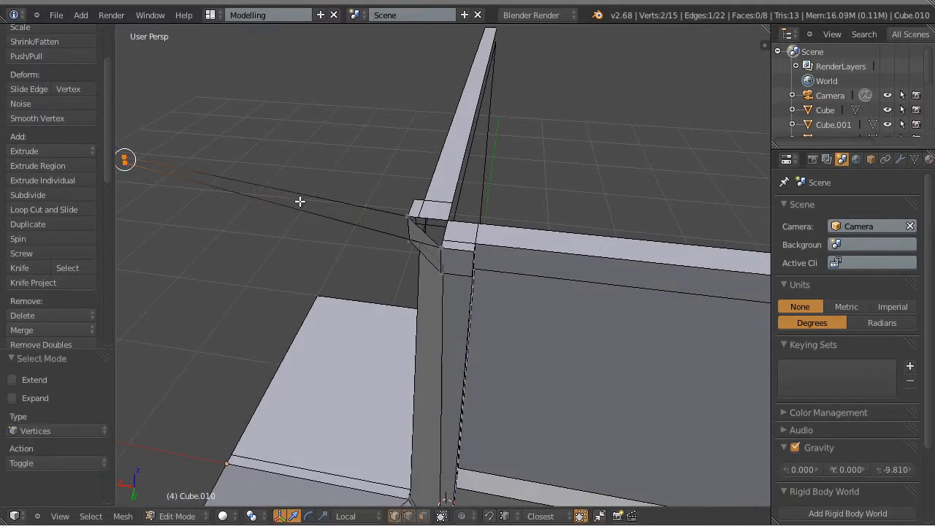
{"action": "middle_click_drag", "start_coordinate": [300, 202], "coordinate": [397, 226]}
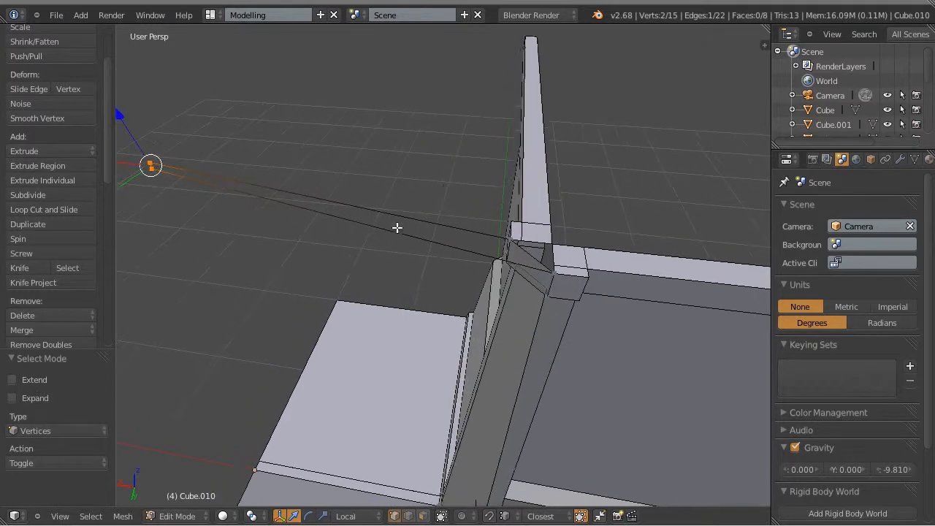
{"action": "left_click", "coordinate": [151, 167]}
{"action": "left_click", "coordinate": [489, 516]}
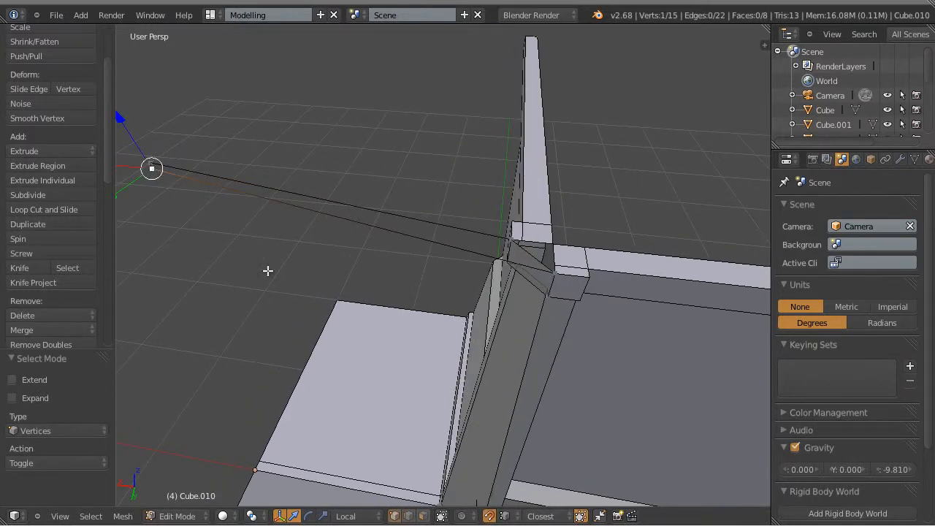
{"action": "left_click_drag", "start_coordinate": [153, 172], "coordinate": [557, 258]}
{"action": "middle_click_drag", "start_coordinate": [583, 370], "coordinate": [541, 299]}
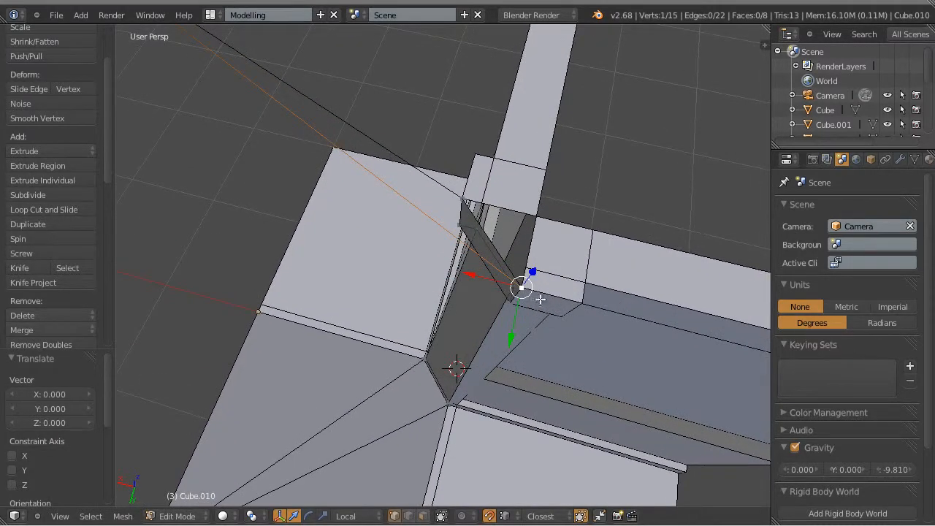
{"action": "left_click_drag", "start_coordinate": [532, 287], "coordinate": [527, 272]}
Snap the new edge's other vertex onto the matching top vertex of the second wall's ceiling trim.
{"action": "middle_click_drag", "start_coordinate": [463, 309], "coordinate": [341, 185]}
{"action": "right_click", "coordinate": [219, 68]}
{"action": "middle_click_drag", "start_coordinate": [230, 92], "coordinate": [292, 135]}
{"action": "left_click_drag", "start_coordinate": [204, 52], "coordinate": [454, 248]}
{"action": "scroll", "coordinate": [544, 300], "scroll_direction": "up", "scroll_amount": 2}
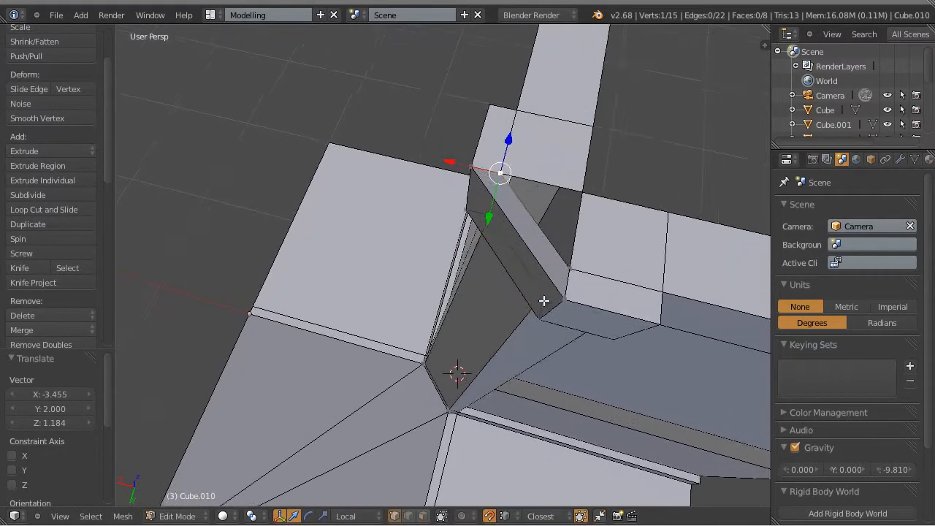
Extrude the inner edge of the trim's top face inward over the remaining gap, using edge select mode.
{"action": "key", "text": "ctrl+Tab"}
{"action": "left_click", "coordinate": [544, 263]}
{"action": "middle_click_drag", "start_coordinate": [552, 303], "coordinate": [459, 329]}
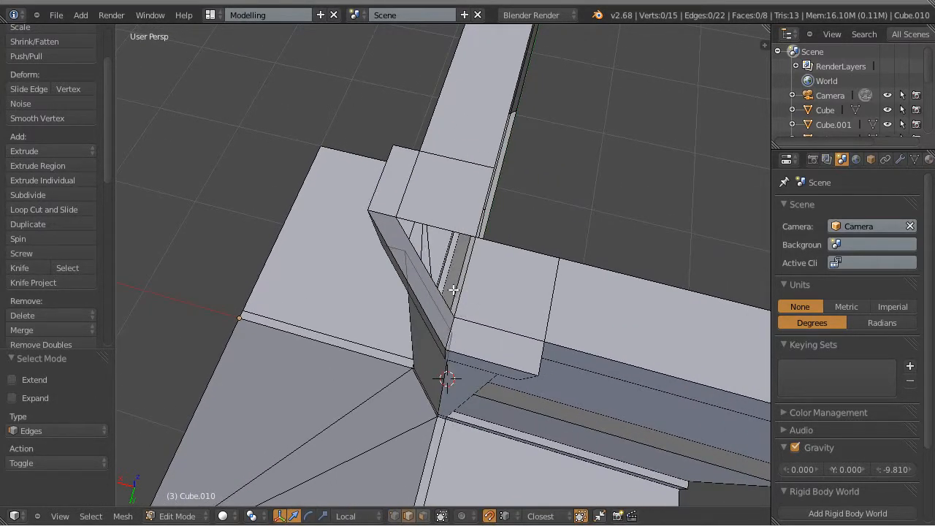
{"action": "middle_click_drag", "start_coordinate": [454, 290], "coordinate": [455, 259]}
{"action": "right_click", "coordinate": [447, 255]}
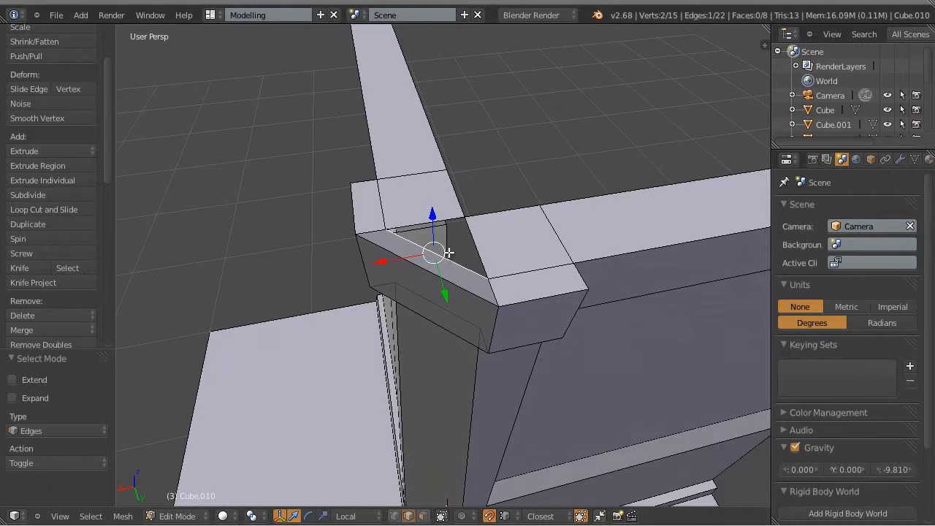
{"action": "key", "text": "e"}
{"action": "left_click", "coordinate": [537, 167]}
Merge the two newly extruded vertices at their center and snap the merged vertex onto the inner corner where both trims meet.
{"action": "key", "text": "ctrl+Tab"}
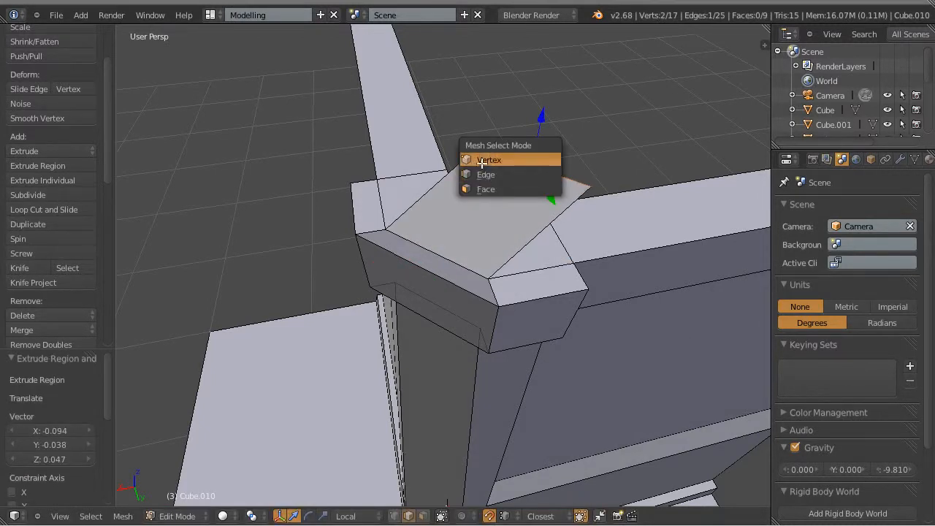
{"action": "left_click", "coordinate": [481, 161]}
{"action": "right_click", "coordinate": [477, 150]}
{"action": "right_click", "coordinate": [591, 189], "text": "shift"}
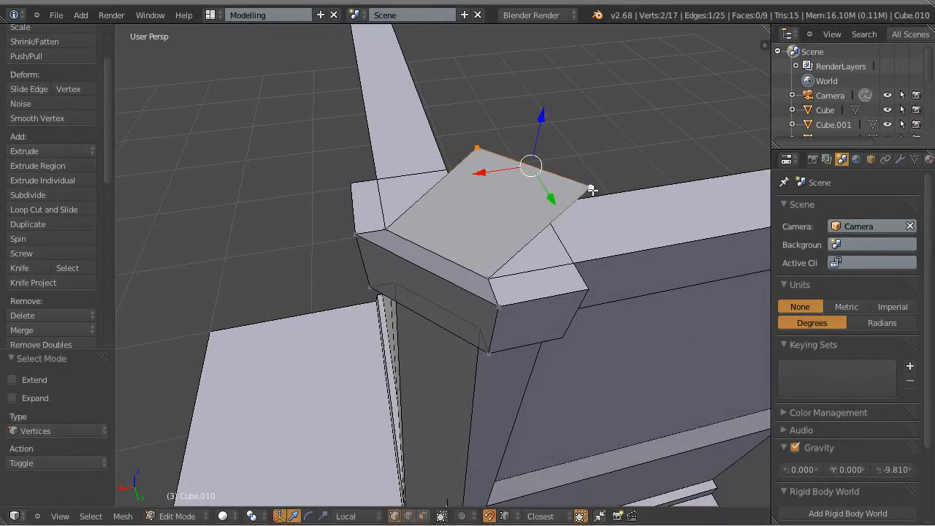
{"action": "key", "text": "alt+m"}
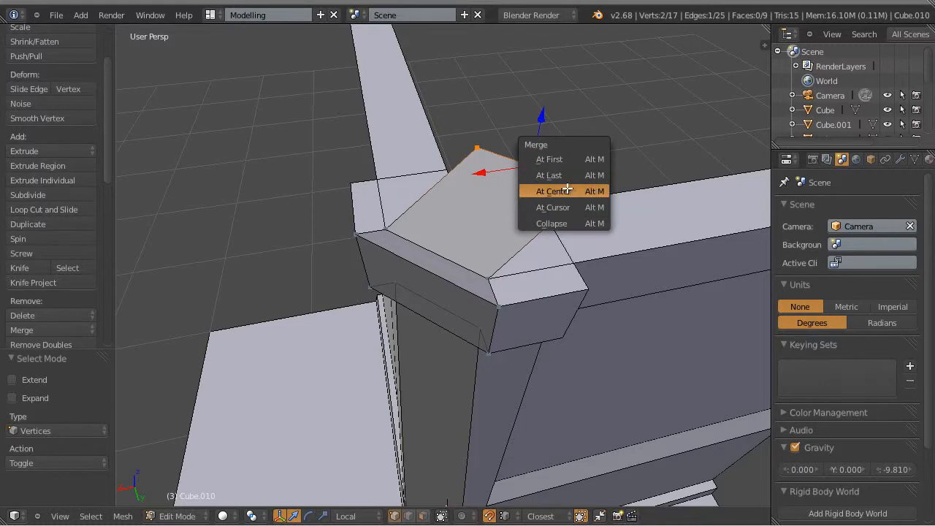
{"action": "left_click", "coordinate": [567, 190]}
{"action": "middle_click_drag", "start_coordinate": [567, 192], "coordinate": [471, 224]}
{"action": "key", "text": "g"}
{"action": "left_click", "coordinate": [466, 236]}
Leave Edit Mode for the corner filler piece and deselect all objects.
{"action": "scroll", "coordinate": [429, 282], "scroll_direction": "down", "scroll_amount": 3}
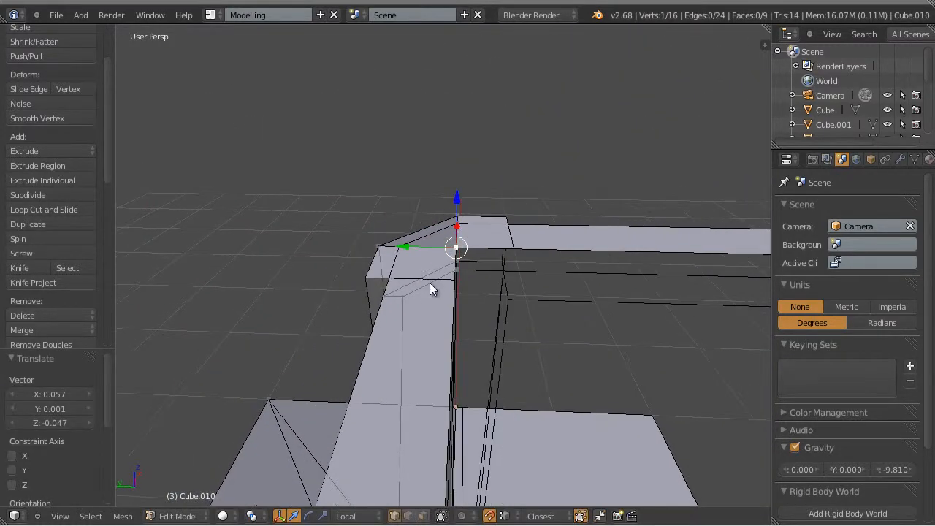
{"action": "key", "text": "Tab"}
{"action": "scroll", "coordinate": [423, 351], "scroll_direction": "down", "scroll_amount": 4}
{"action": "middle_click_drag", "start_coordinate": [408, 376], "coordinate": [589, 462]}
{"action": "key", "text": "a"}
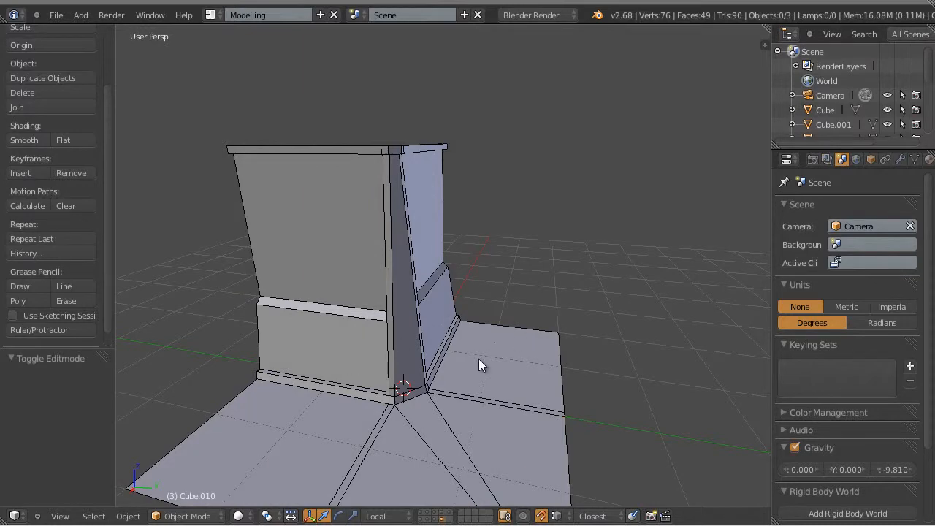
Delete the two mirrored short wall pieces and select the remaining corner filler piece.
{"action": "middle_click_drag", "start_coordinate": [478, 365], "coordinate": [572, 302]}
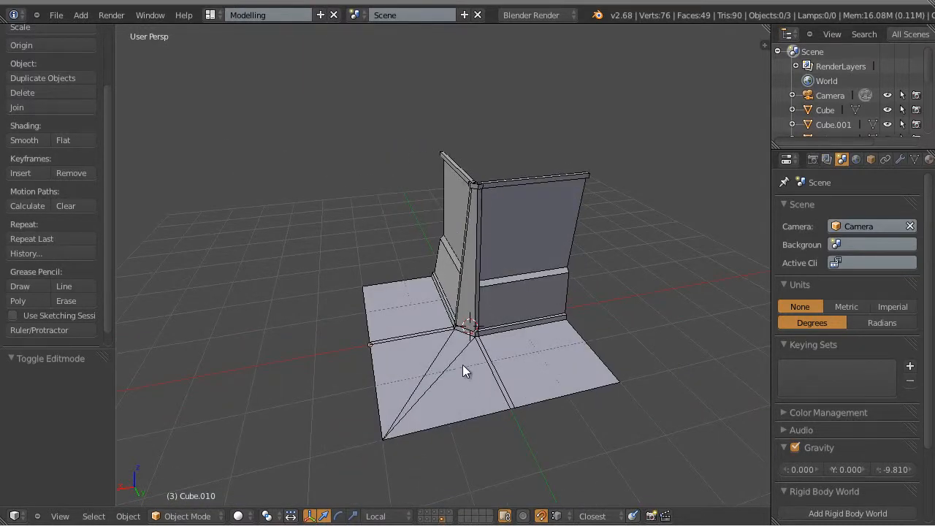
{"action": "middle_click_drag", "start_coordinate": [462, 364], "coordinate": [464, 331]}
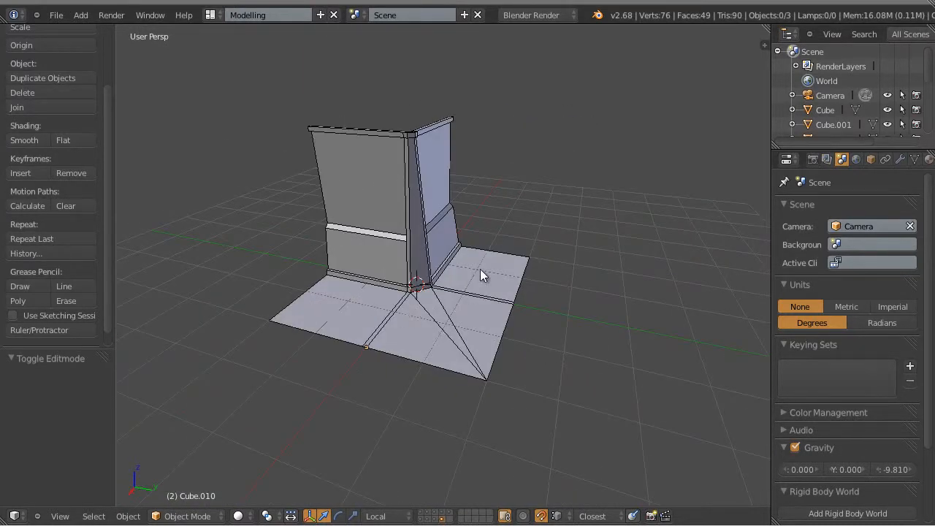
{"action": "middle_click_drag", "start_coordinate": [553, 354], "coordinate": [512, 238]}
{"action": "right_click", "coordinate": [511, 238]}
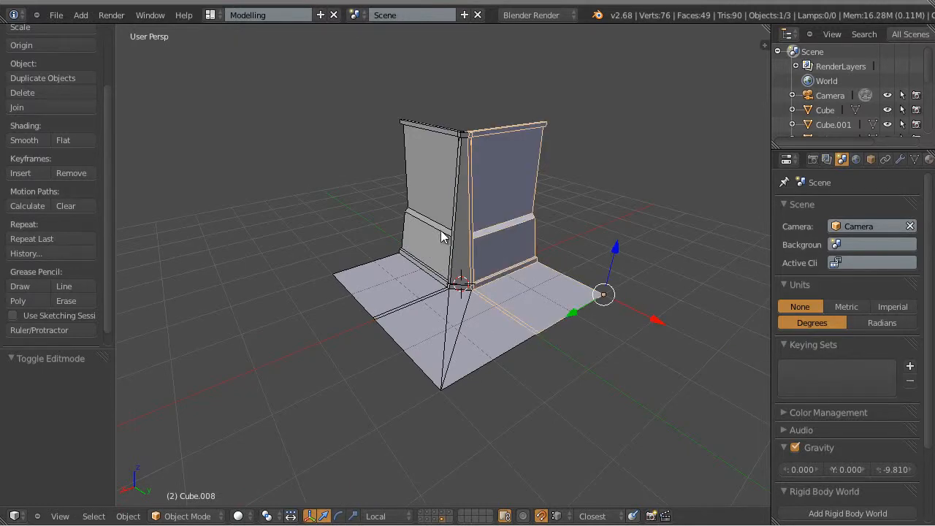
{"action": "right_click", "coordinate": [425, 223], "text": "shift"}
{"action": "key", "text": "x"}
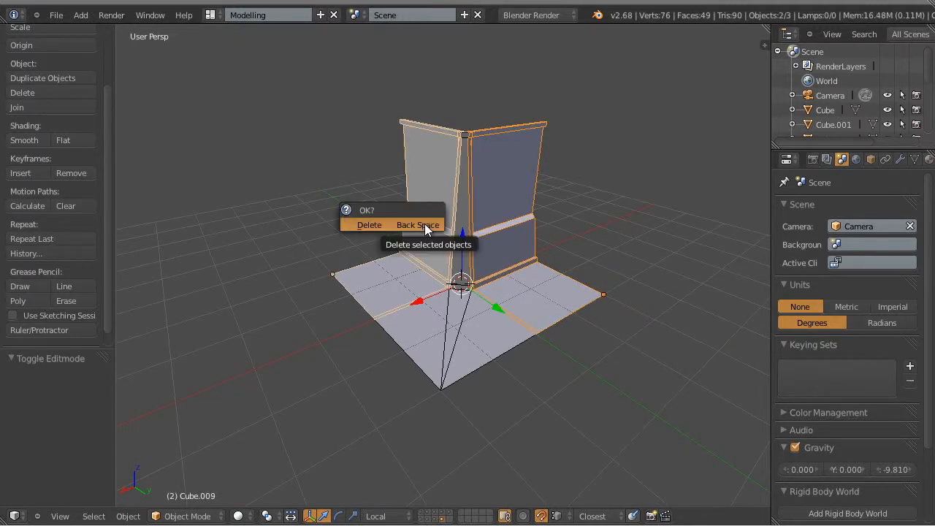
{"action": "left_click", "coordinate": [424, 223]}
{"action": "middle_click_drag", "start_coordinate": [596, 392], "coordinate": [503, 363]}
{"action": "right_click", "coordinate": [445, 344]}
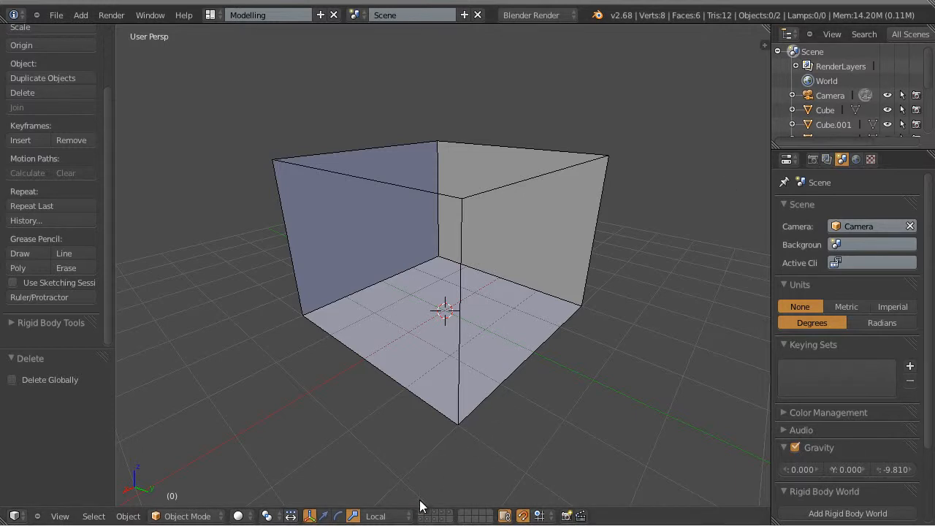
Add a cube mesh with radius 1 at the scene origin inside the large room box.
{"action": "middle_click_drag", "start_coordinate": [480, 354], "coordinate": [365, 307]}
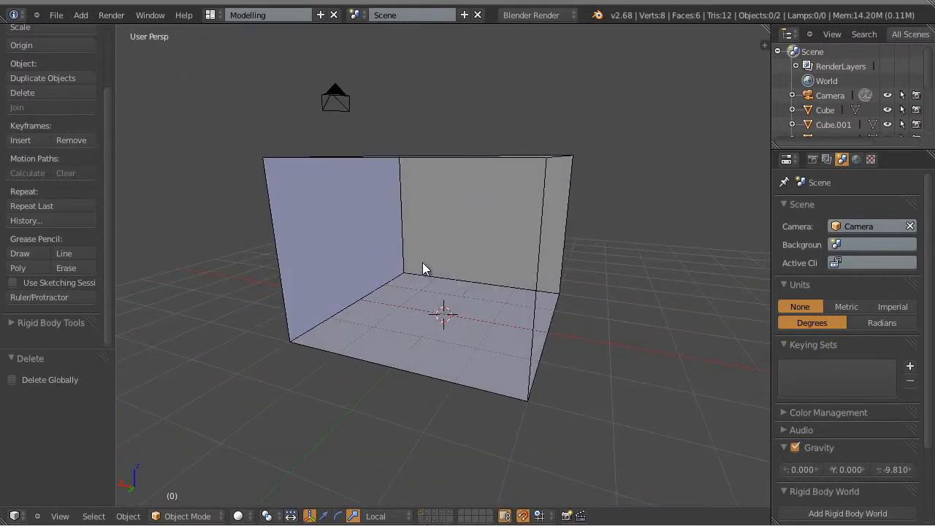
{"action": "left_click", "coordinate": [81, 15]}
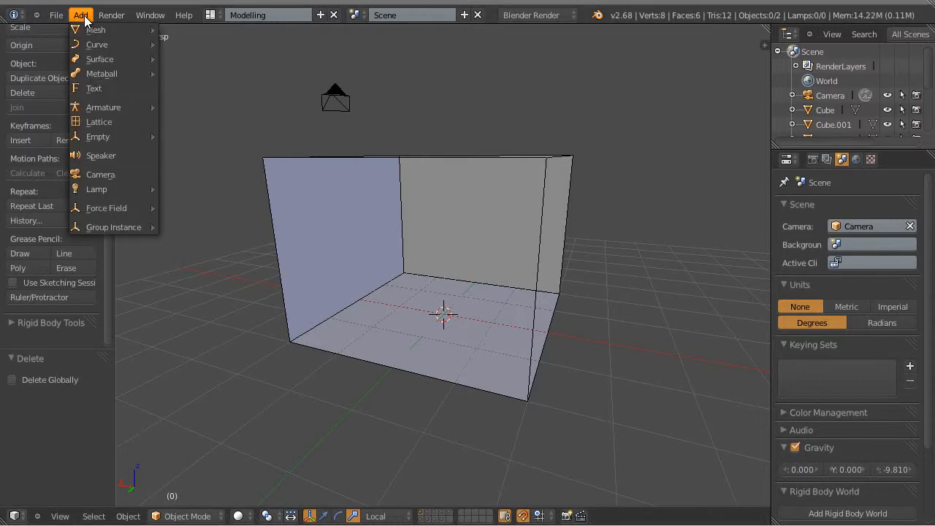
{"action": "mouse_move", "coordinate": [86, 31]}
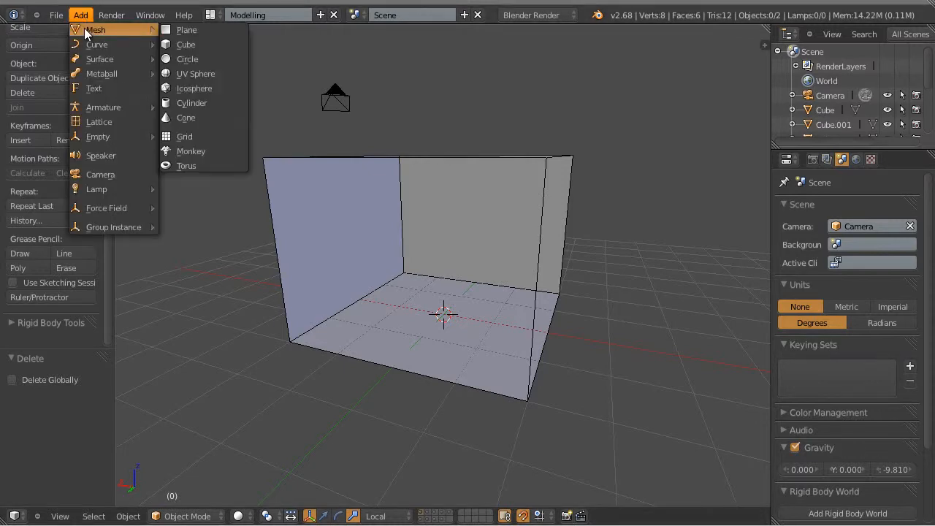
{"action": "left_click", "coordinate": [207, 42]}
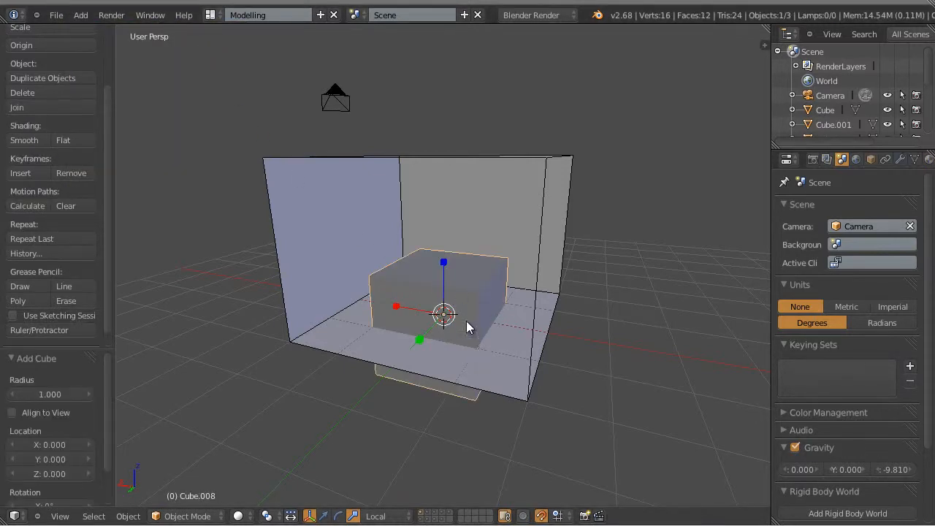
{"action": "middle_click_drag", "start_coordinate": [468, 333], "coordinate": [507, 338]}
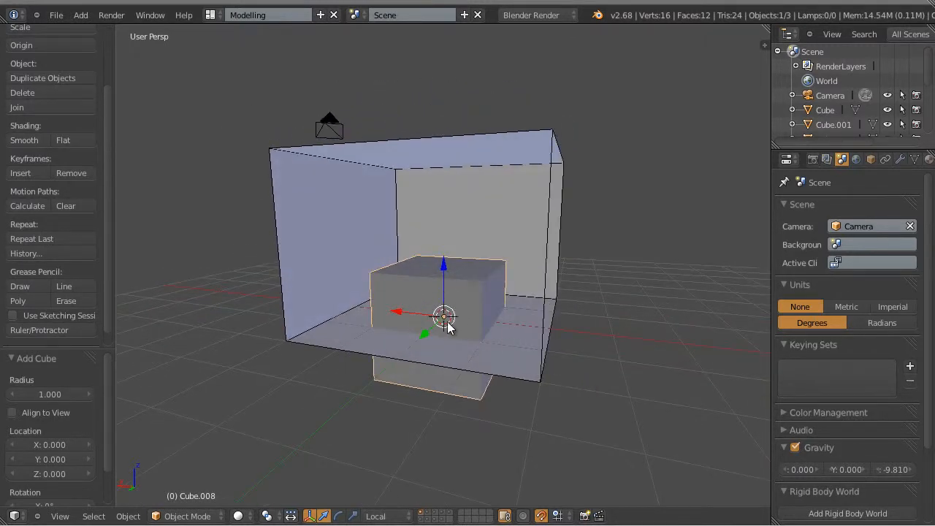
Raise the new cube by 1 along Z with increment snapping and move it to the fifth lower-row layer of the first layer block.
{"action": "left_click", "coordinate": [555, 517]}
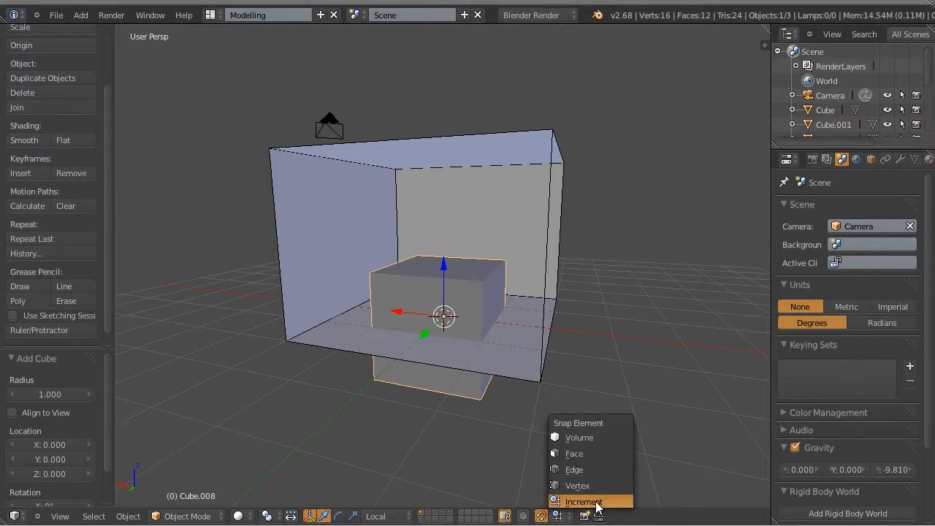
{"action": "left_click", "coordinate": [593, 503]}
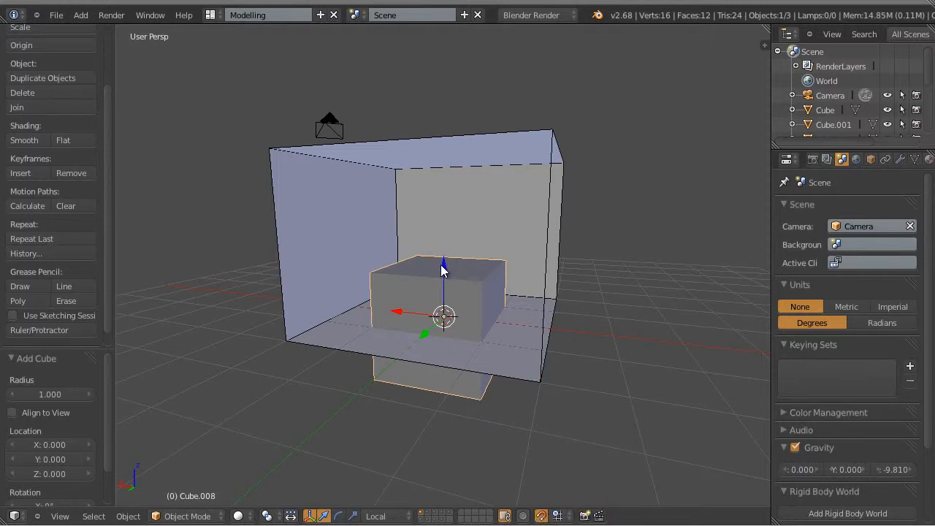
{"action": "left_click_drag", "start_coordinate": [441, 270], "coordinate": [436, 227]}
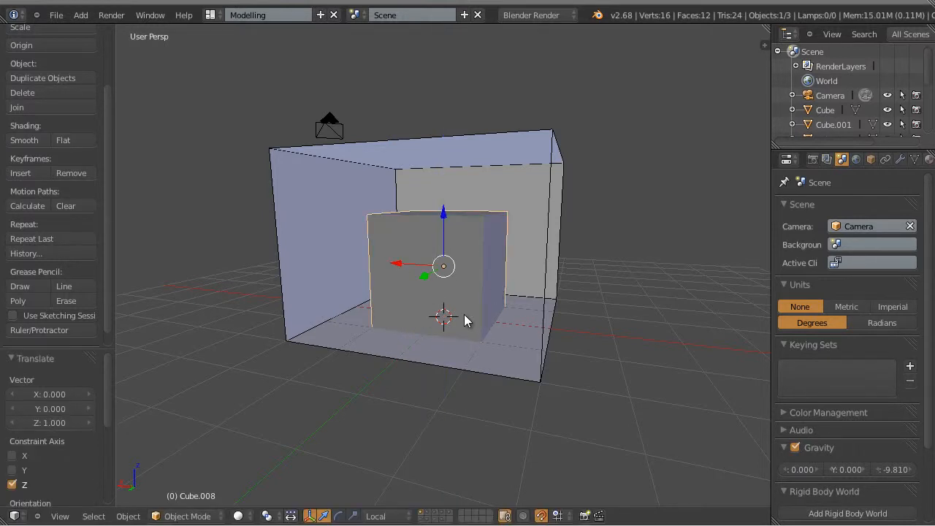
{"action": "key", "text": "m"}
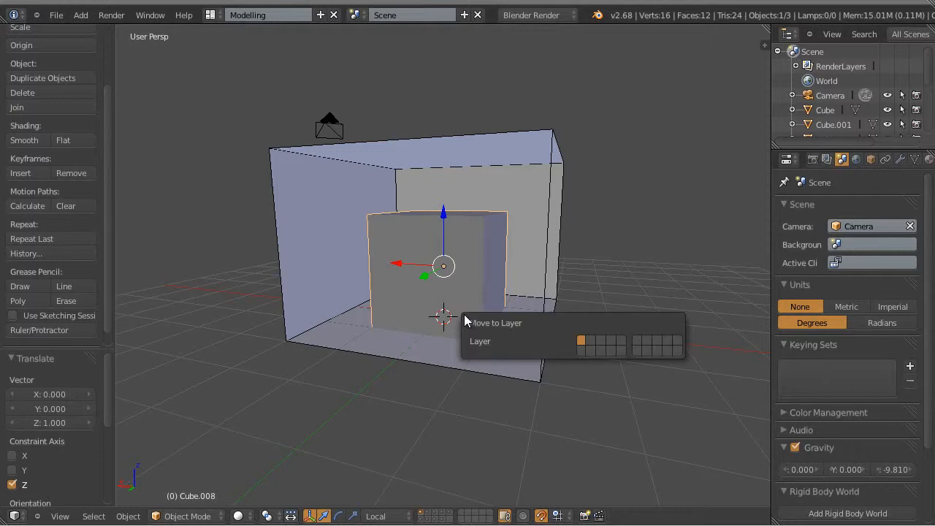
{"action": "left_click", "coordinate": [621, 349]}
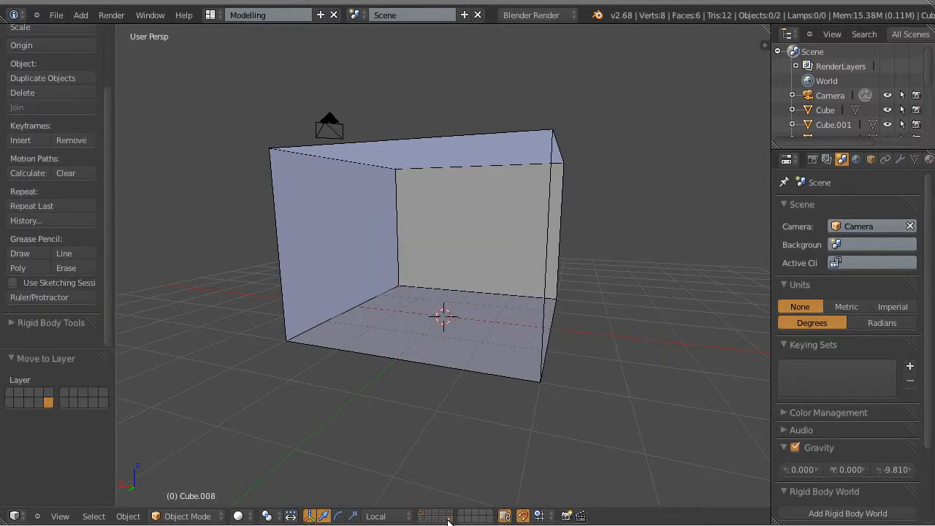
Show only the new cube's layer and enter Edit Mode in edge select mode with the whole cube selected.
{"action": "left_click", "coordinate": [447, 520]}
{"action": "middle_click_drag", "start_coordinate": [395, 343], "coordinate": [482, 324]}
{"action": "scroll", "coordinate": [482, 325], "scroll_direction": "up", "scroll_amount": 5}
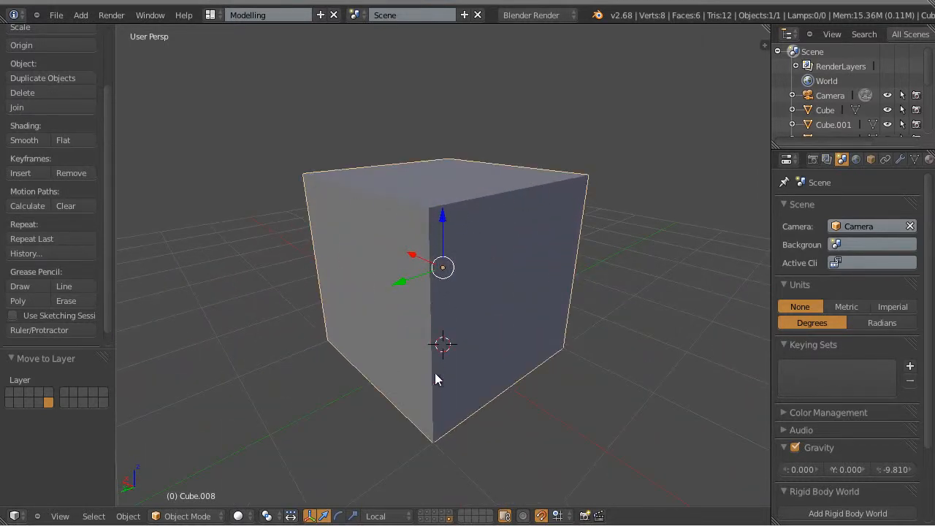
{"action": "key", "text": "Tab"}
{"action": "key", "text": "ctrl+Tab"}
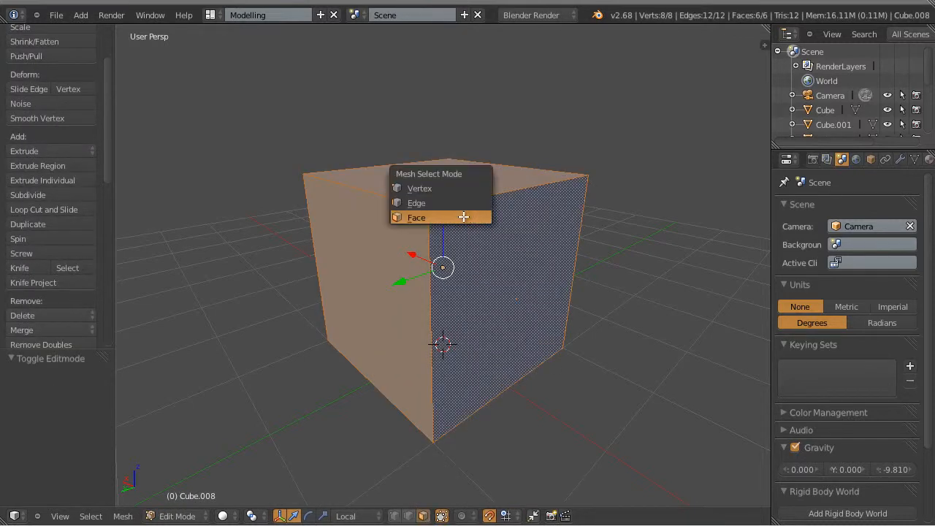
{"action": "left_click", "coordinate": [433, 205]}
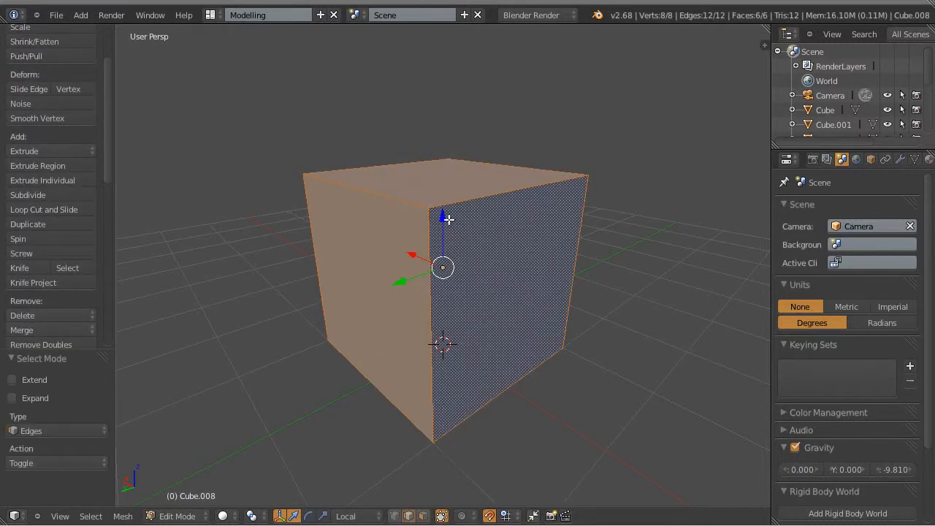
{"action": "key", "text": "a"}
{"action": "key", "text": "a"}
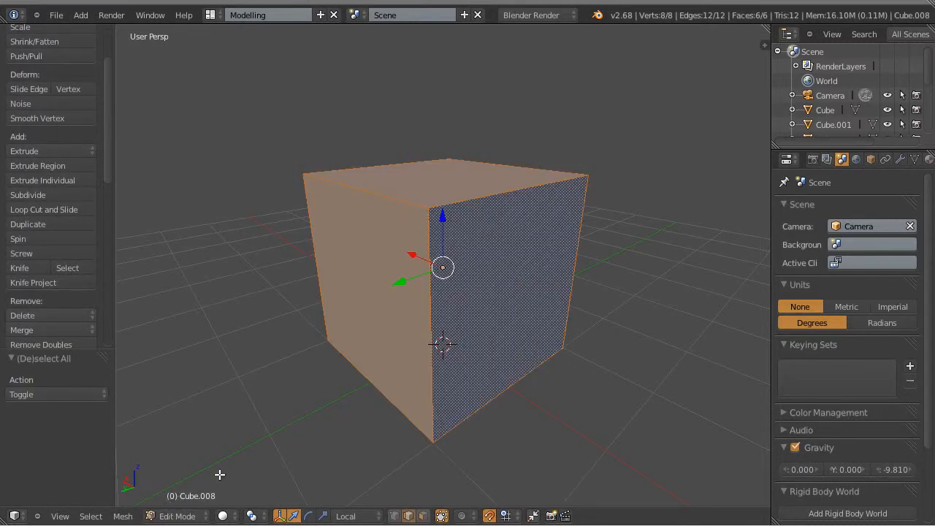
Bevel all edges of the cube with an offset of about 0.111 and 2 segments, and deselect everything.
{"action": "key", "text": "w"}
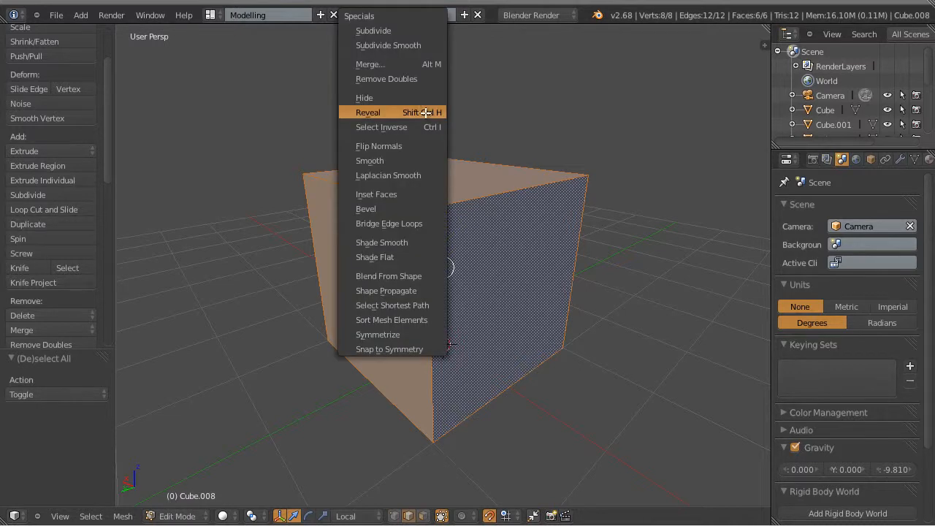
{"action": "left_click", "coordinate": [368, 207]}
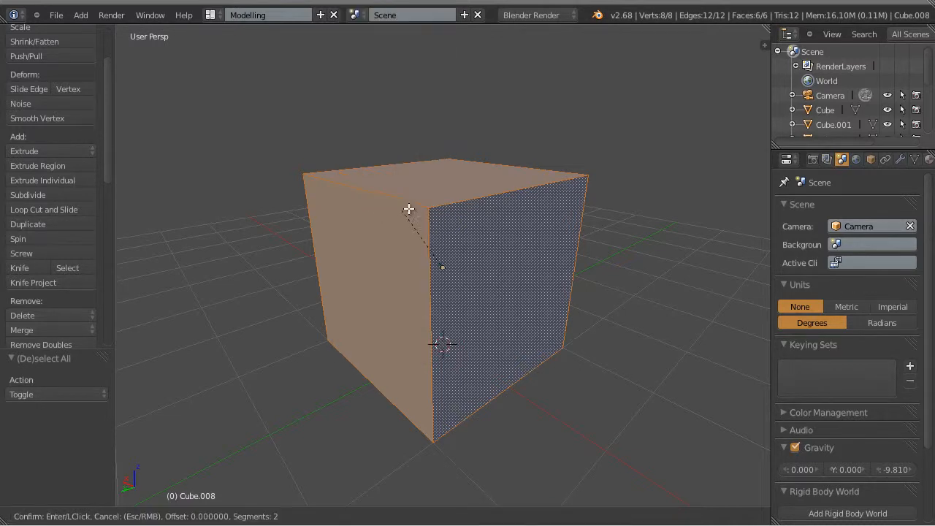
{"action": "left_click", "coordinate": [553, 248]}
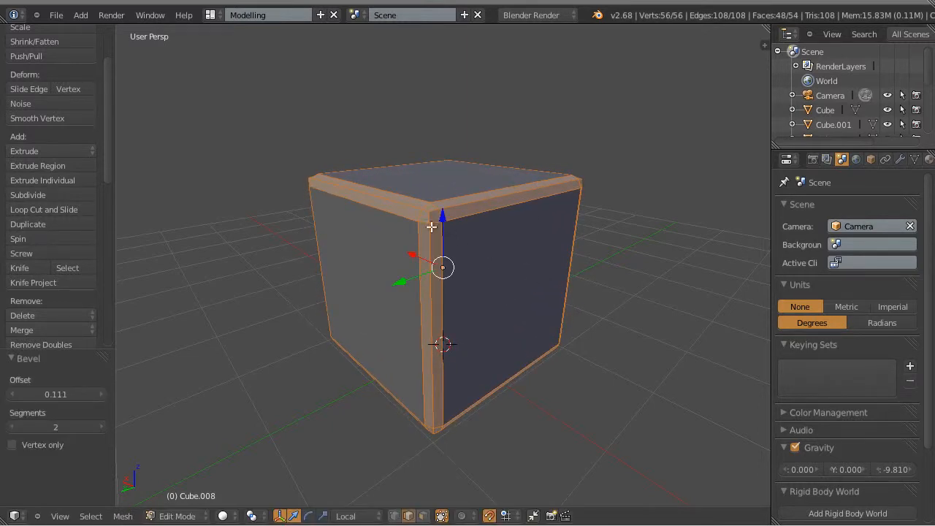
{"action": "left_click", "coordinate": [100, 427]}
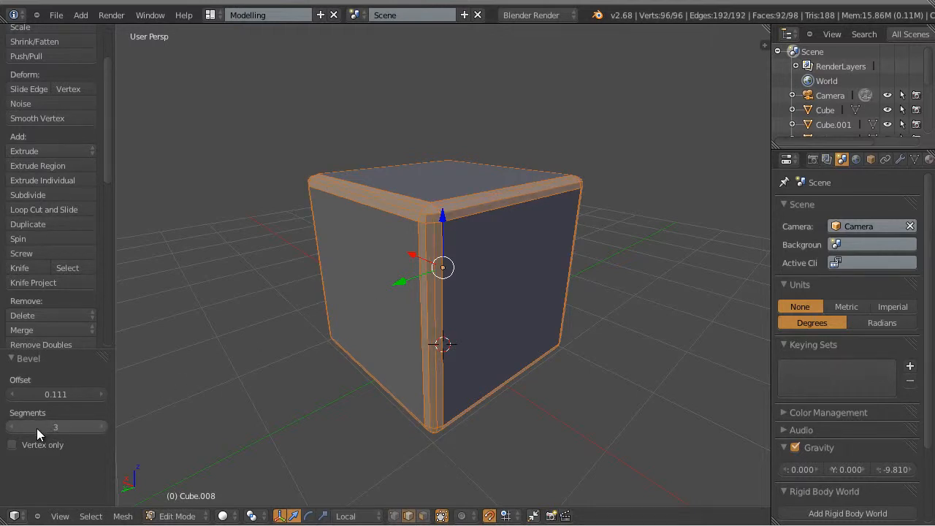
{"action": "left_click", "coordinate": [12, 427]}
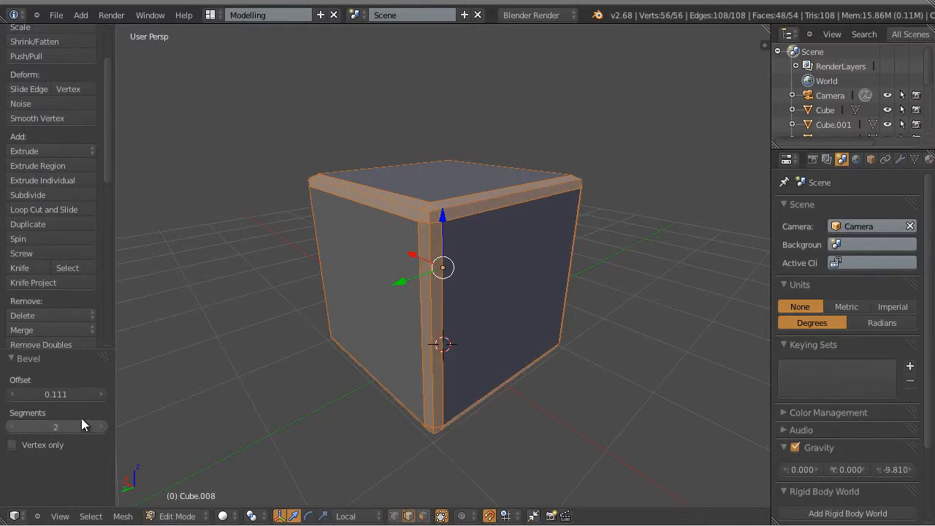
{"action": "middle_click_drag", "start_coordinate": [620, 315], "coordinate": [574, 278]}
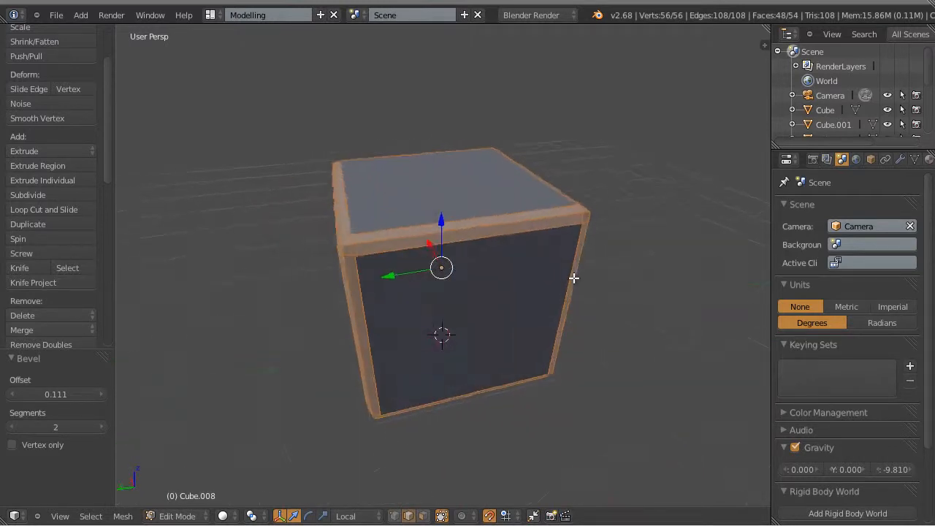
{"action": "key", "text": "a"}
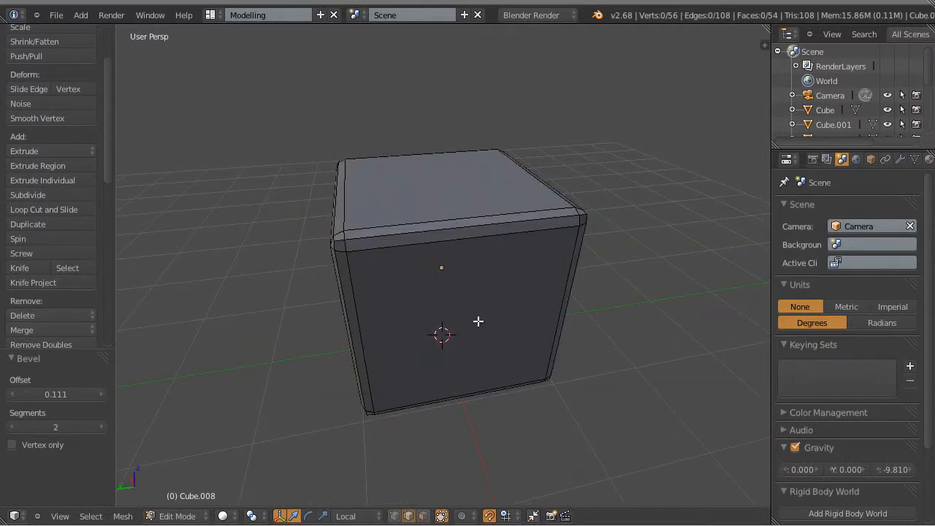
Add two evenly spaced loop cuts around the cube that divide its width along Y.
{"action": "middle_click_drag", "start_coordinate": [477, 321], "coordinate": [448, 271]}
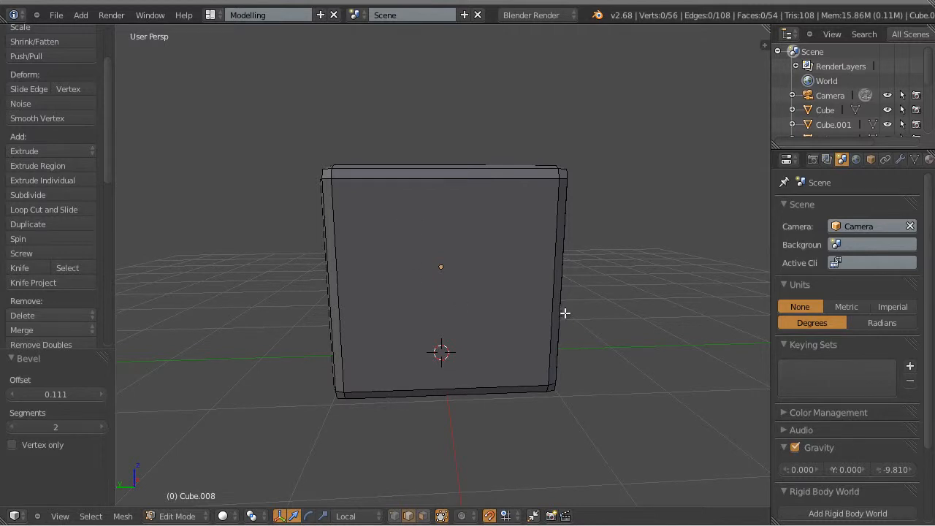
{"action": "middle_click_drag", "start_coordinate": [563, 313], "coordinate": [504, 325]}
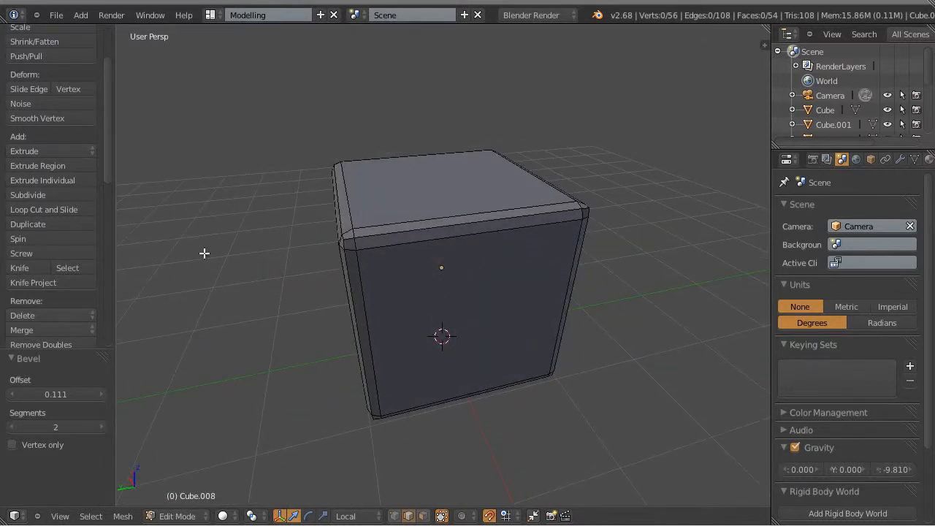
{"action": "left_click", "coordinate": [52, 210]}
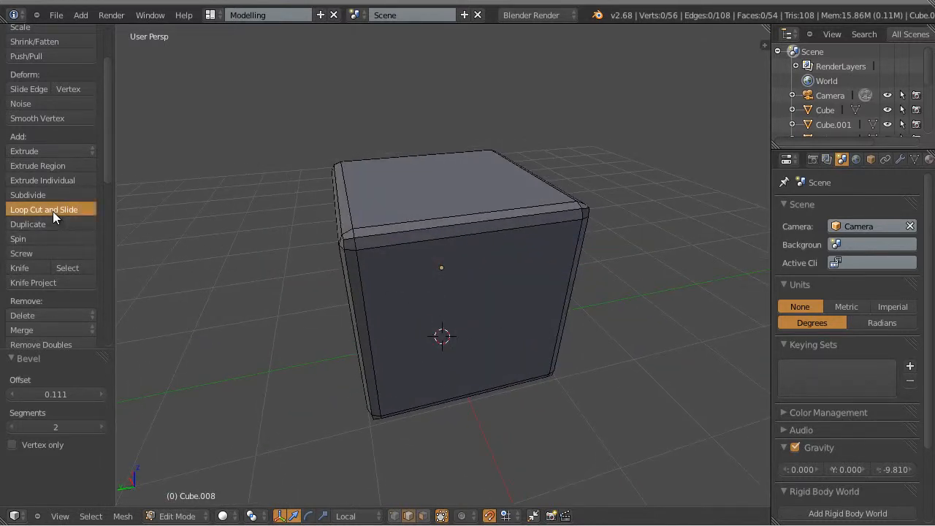
{"action": "left_click", "coordinate": [442, 243]}
{"action": "right_click", "coordinate": [442, 243]}
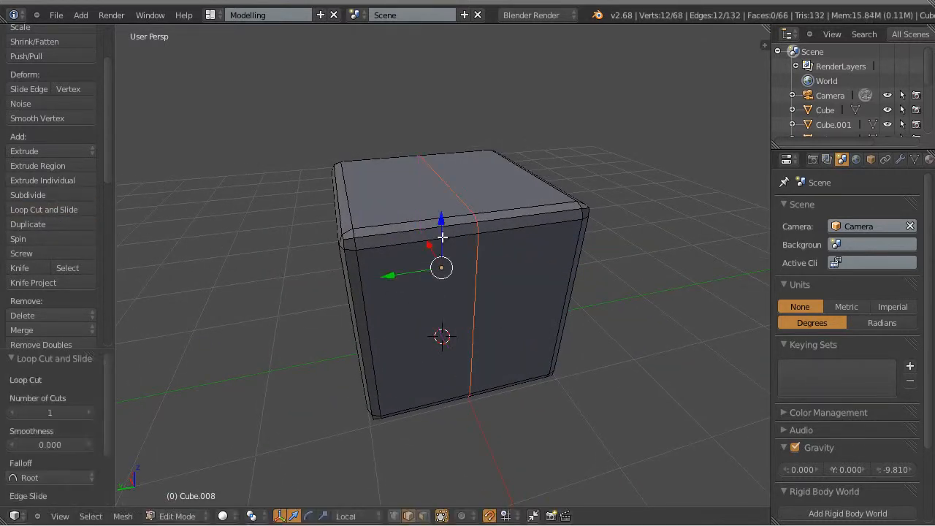
{"action": "left_click", "coordinate": [90, 412]}
Scale the two new edge loops toward the cube's centre to 0.3 along Y.
{"action": "middle_click_drag", "start_coordinate": [469, 372], "coordinate": [544, 388]}
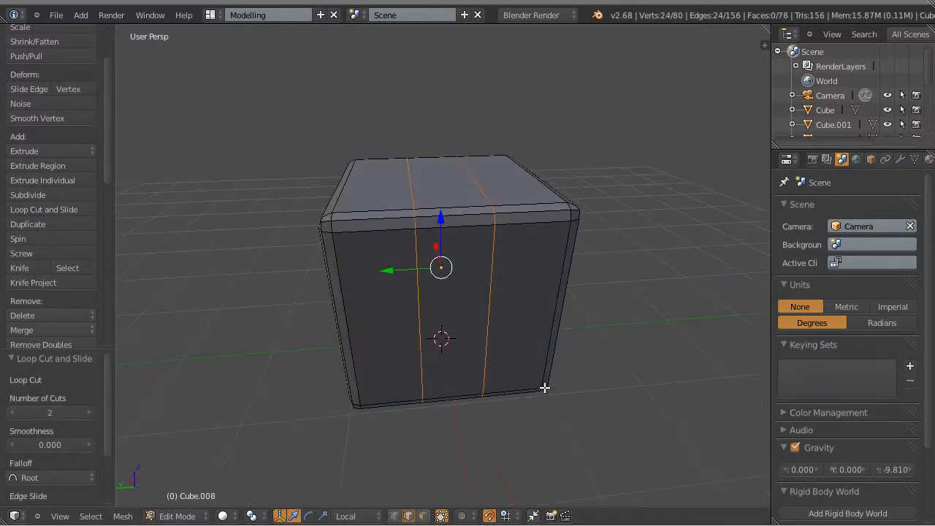
{"action": "key", "text": "ctrl+alt+s"}
{"action": "left_click_drag", "start_coordinate": [386, 272], "coordinate": [426, 275]}
{"action": "middle_click_drag", "start_coordinate": [467, 290], "coordinate": [432, 313]}
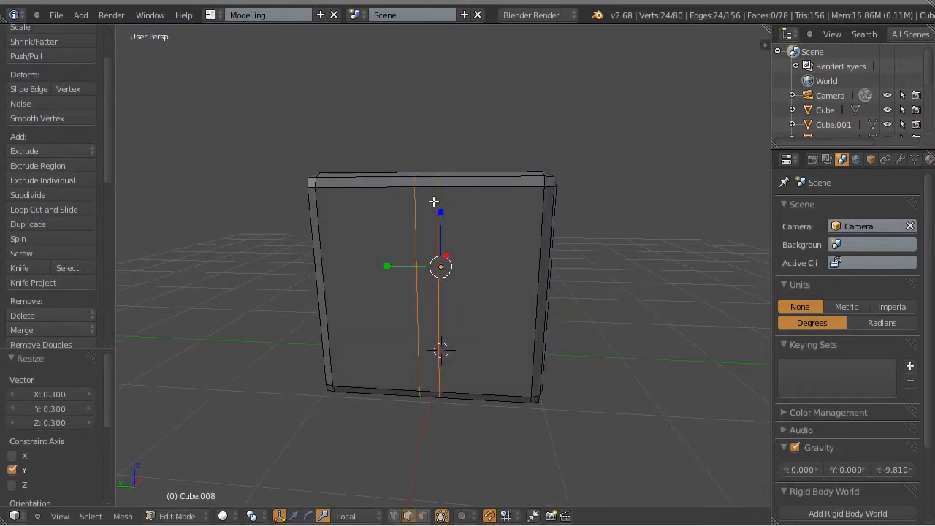
Add two loop cuts dividing the cube along X and scale them to 0.3 along X.
{"action": "middle_click_drag", "start_coordinate": [442, 348], "coordinate": [528, 389]}
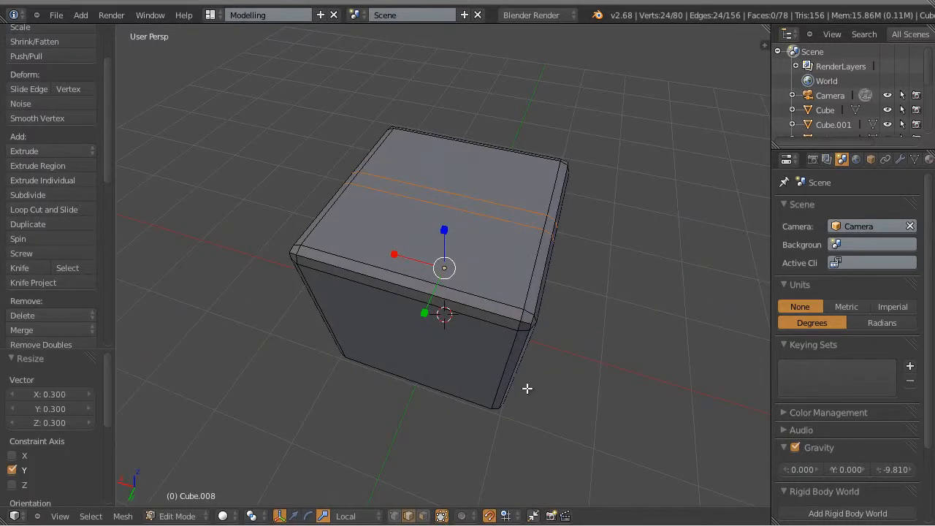
{"action": "left_click", "coordinate": [44, 209]}
{"action": "left_click", "coordinate": [392, 263]}
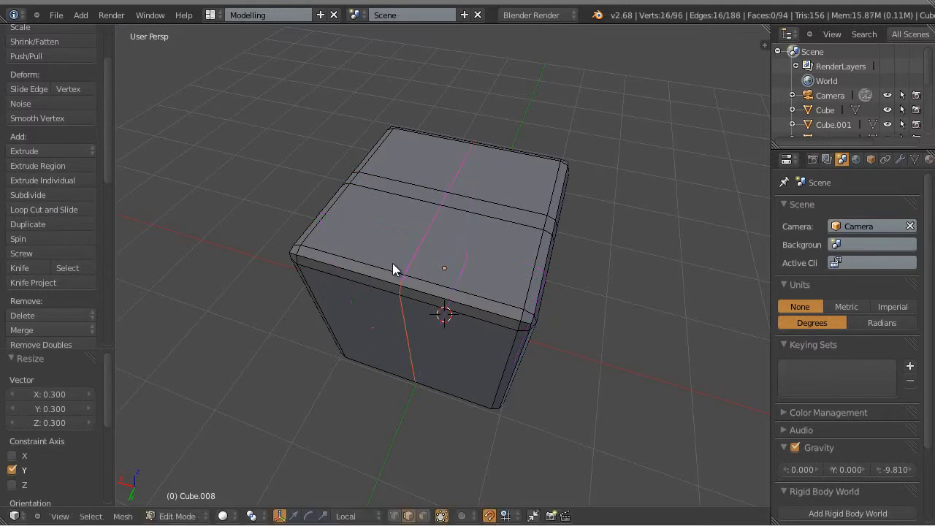
{"action": "left_click", "coordinate": [392, 263]}
{"action": "left_click", "coordinate": [85, 412]}
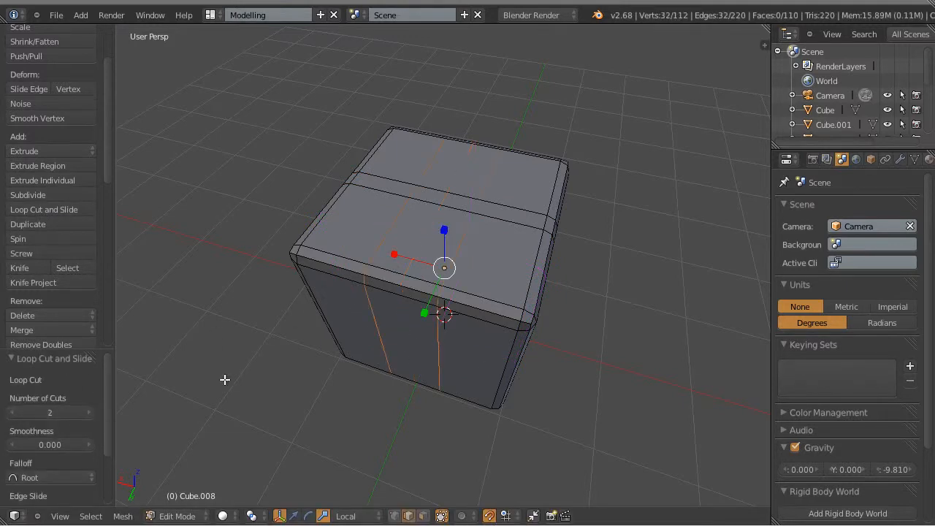
{"action": "key", "text": "s"}
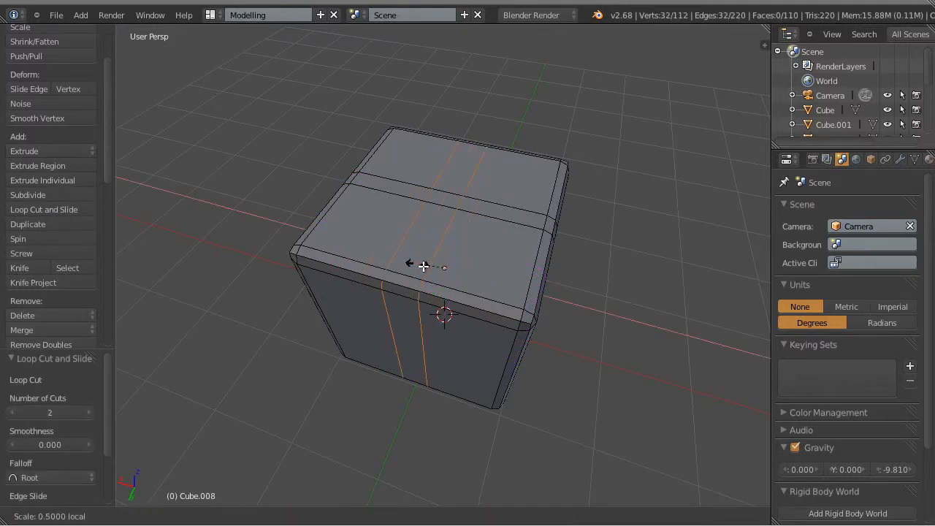
{"action": "left_click", "coordinate": [432, 269]}
Add two horizontal loop cuts around the cube, scale them to 0.3 along local Z, and deselect everything.
{"action": "middle_click_drag", "start_coordinate": [471, 279], "coordinate": [367, 296]}
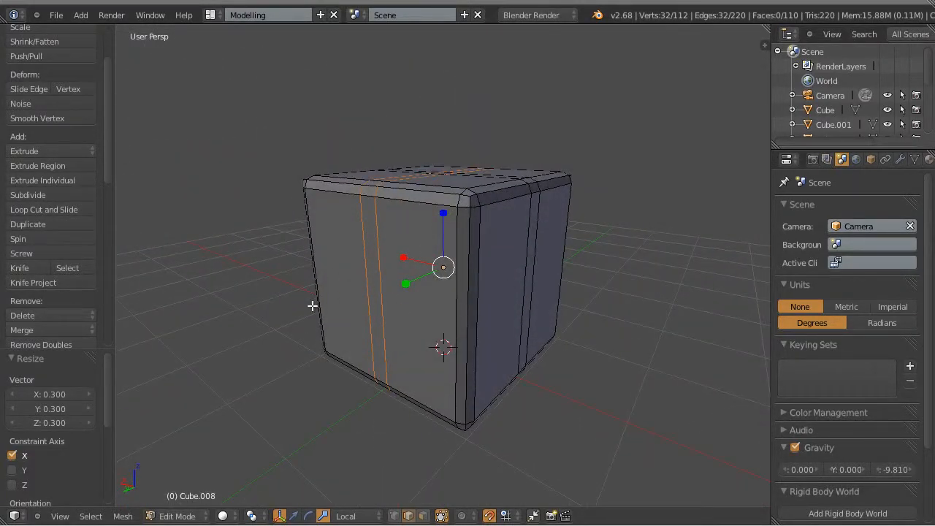
{"action": "left_click", "coordinate": [32, 210]}
{"action": "left_click", "coordinate": [374, 305]}
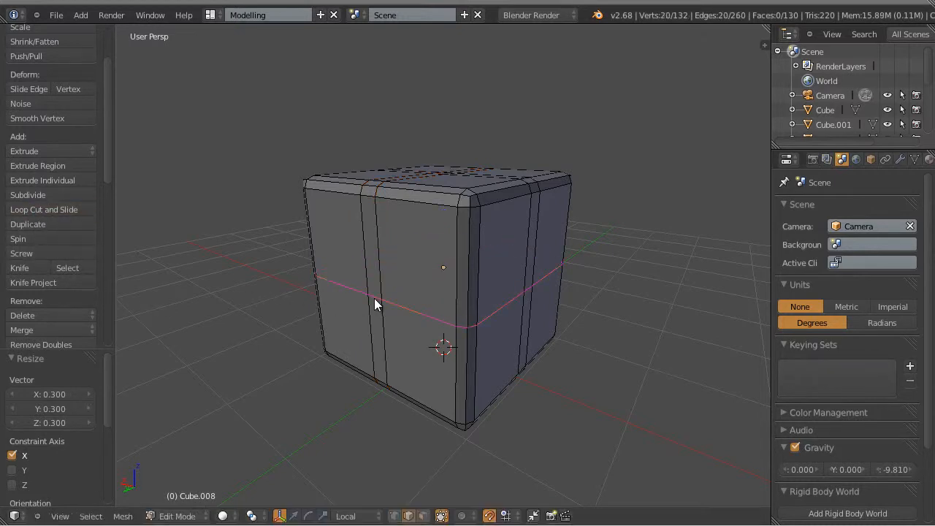
{"action": "left_click", "coordinate": [374, 299]}
{"action": "left_click", "coordinate": [90, 413]}
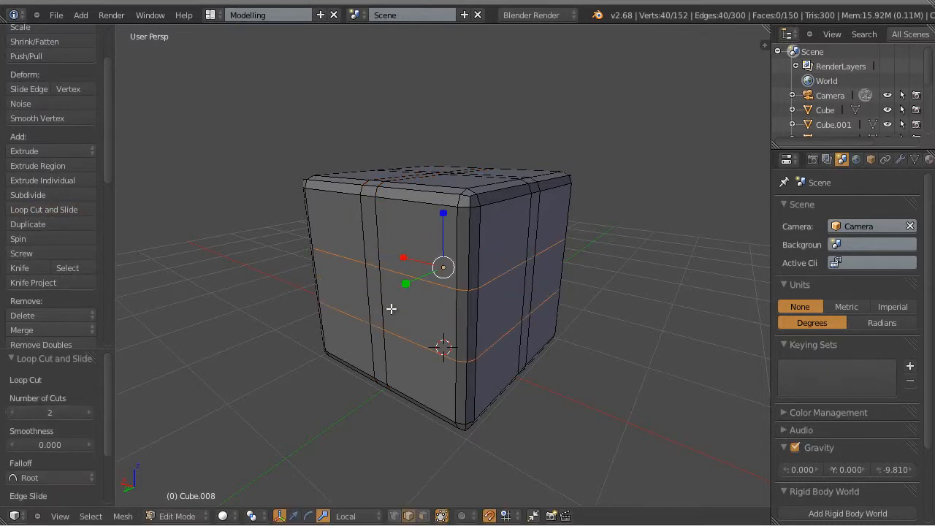
{"action": "key", "text": "s"}
{"action": "key", "text": "z"}
{"action": "key", "text": "z"}
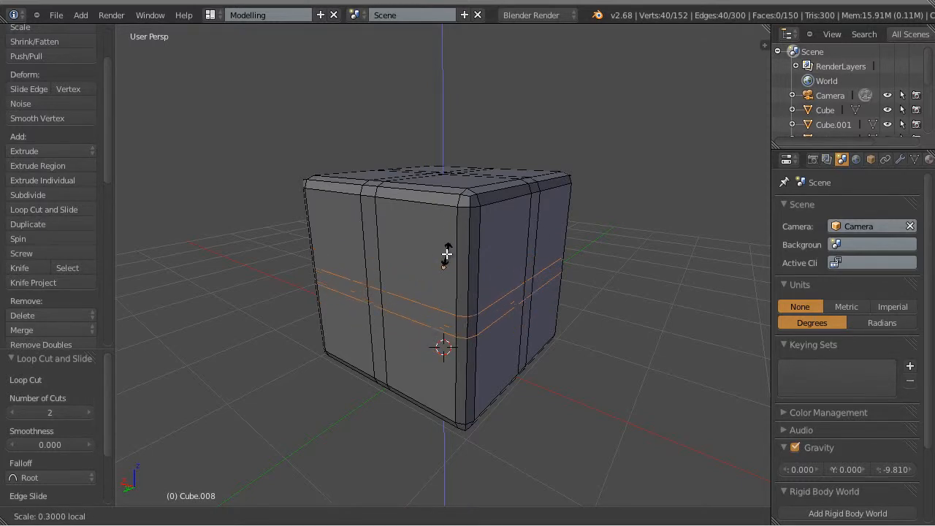
{"action": "left_click", "coordinate": [445, 254]}
{"action": "key", "text": "a"}
Switch to face select mode and select the four large panel faces on the cube's negative X side.
{"action": "middle_click_drag", "start_coordinate": [594, 421], "coordinate": [526, 407]}
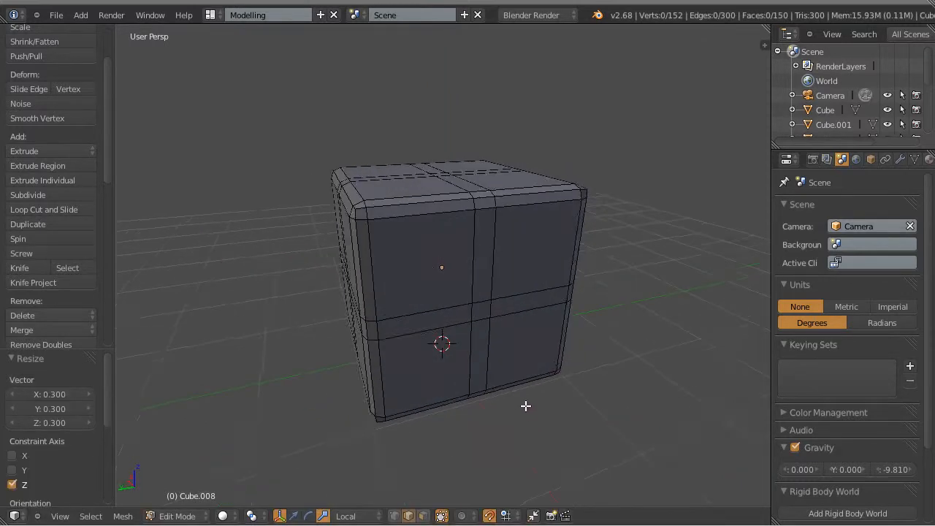
{"action": "key", "text": "ctrl+Tab"}
{"action": "left_click", "coordinate": [489, 414]}
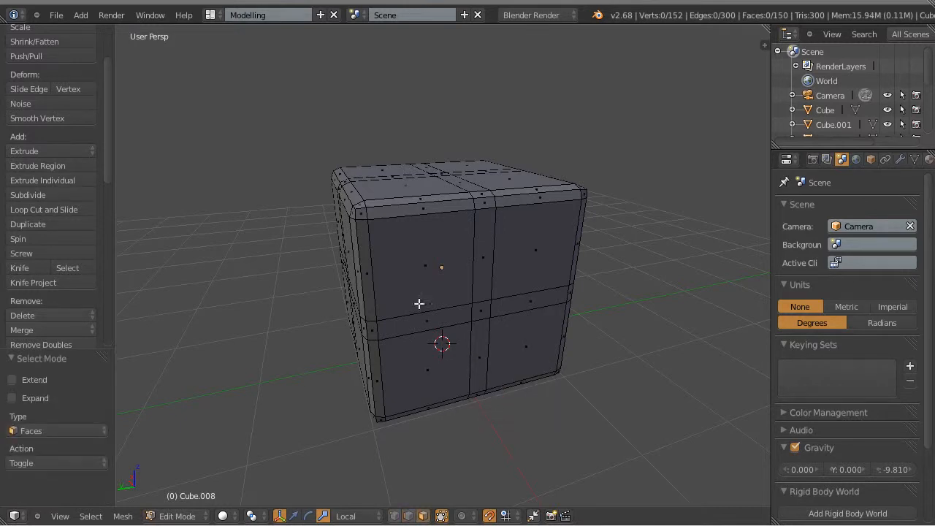
{"action": "right_click", "coordinate": [428, 268]}
{"action": "right_click", "coordinate": [520, 244], "text": "shift"}
{"action": "right_click", "coordinate": [510, 341], "text": "shift"}
{"action": "right_click", "coordinate": [430, 388], "text": "shift"}
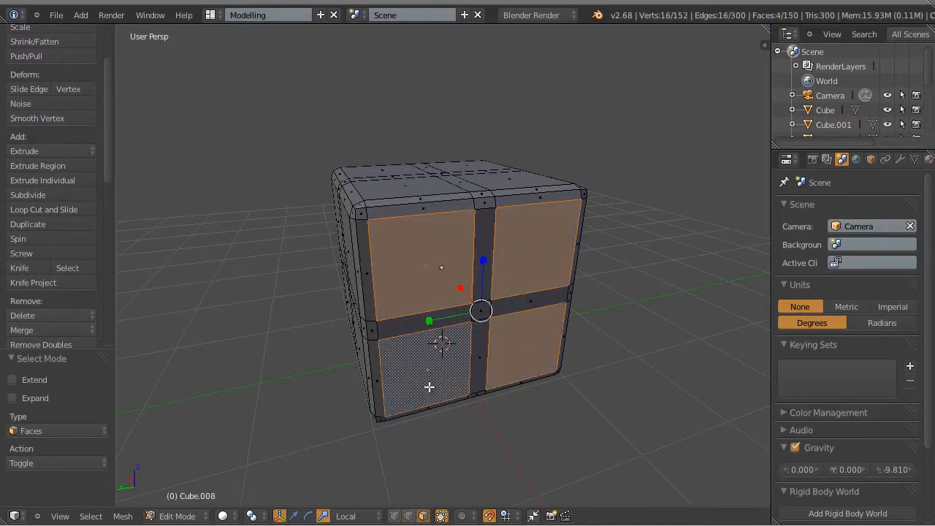
Add the four large panel faces on the cube's positive Y side to the selection.
{"action": "middle_click_drag", "start_coordinate": [348, 365], "coordinate": [412, 282]}
{"action": "right_click", "coordinate": [412, 282], "text": "shift"}
{"action": "right_click", "coordinate": [359, 275], "text": "shift"}
{"action": "right_click", "coordinate": [366, 338], "text": "shift"}
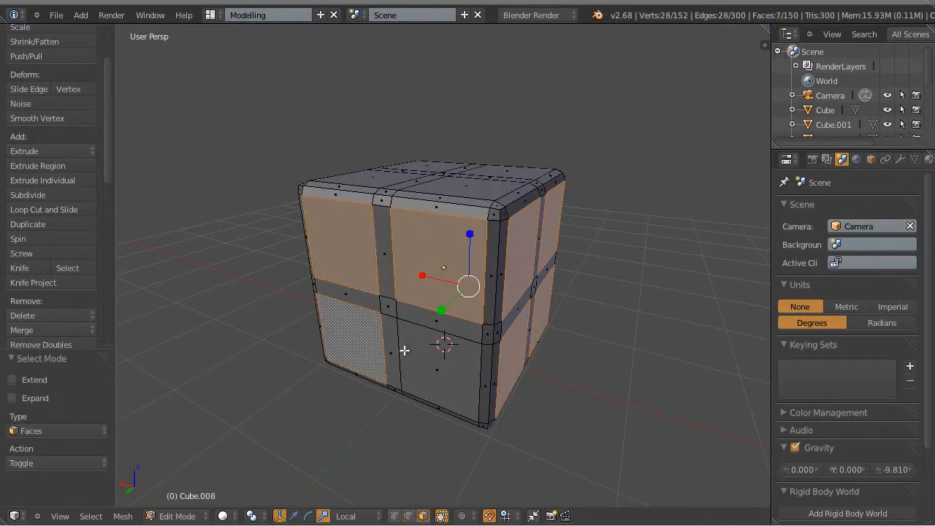
{"action": "right_click", "coordinate": [422, 364], "text": "shift"}
Add the four large panel faces on the cube's positive X side to the selection.
{"action": "middle_click_drag", "start_coordinate": [317, 339], "coordinate": [507, 288]}
{"action": "right_click", "coordinate": [496, 288], "text": "shift"}
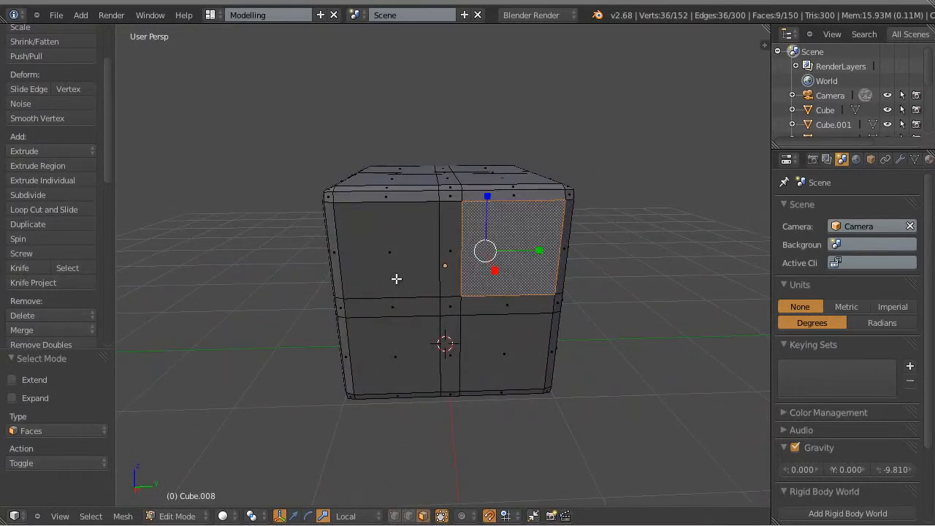
{"action": "right_click", "coordinate": [397, 278], "text": "shift"}
{"action": "right_click", "coordinate": [430, 358], "text": "shift"}
{"action": "right_click", "coordinate": [482, 370], "text": "shift"}
Add the four large panel faces on the cube's negative Y side to the selection.
{"action": "middle_click_drag", "start_coordinate": [373, 341], "coordinate": [480, 288]}
{"action": "right_click", "coordinate": [437, 281], "text": "shift"}
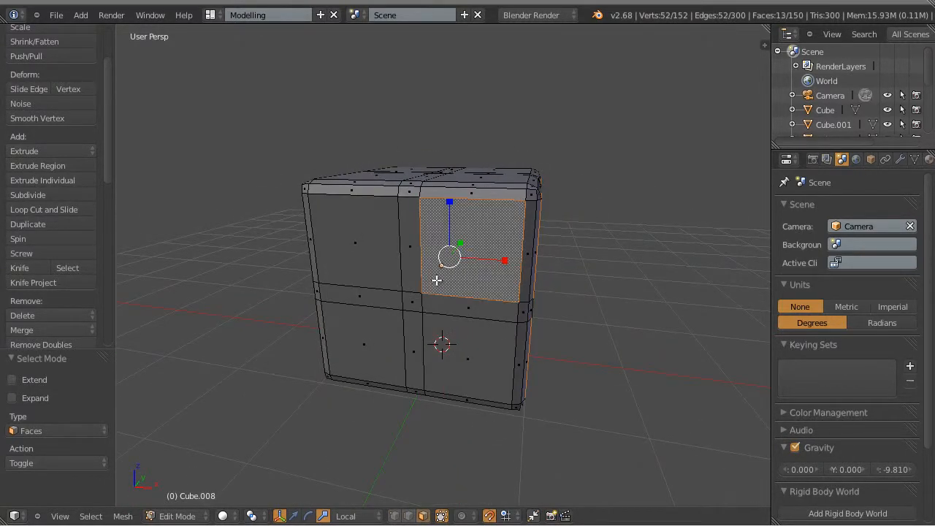
{"action": "right_click", "coordinate": [391, 273], "text": "shift"}
{"action": "right_click", "coordinate": [394, 346], "text": "shift"}
{"action": "right_click", "coordinate": [476, 357], "text": "shift"}
Add the four large panel faces on top of the cube to the selection.
{"action": "middle_click_drag", "start_coordinate": [476, 386], "coordinate": [148, 417]}
{"action": "right_click", "coordinate": [384, 217], "text": "shift"}
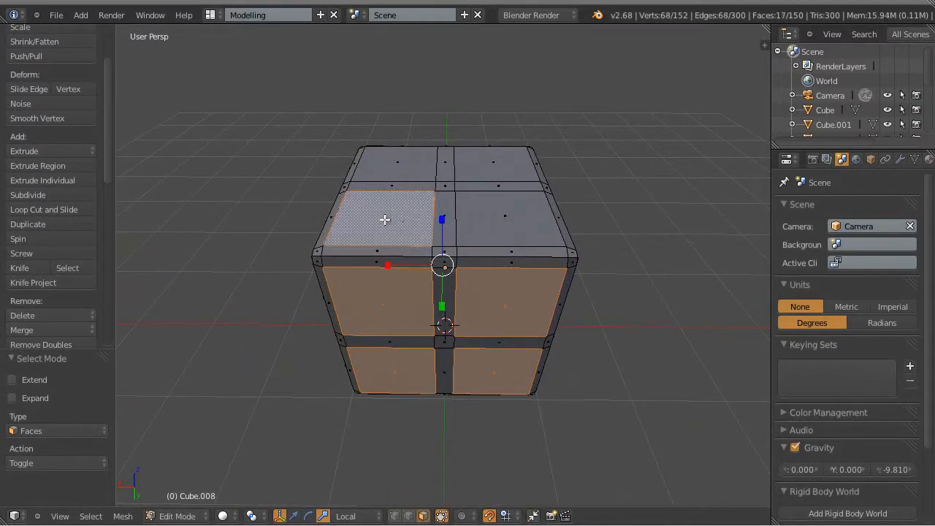
{"action": "right_click", "coordinate": [521, 221], "text": "shift"}
{"action": "right_click", "coordinate": [516, 170], "text": "shift"}
{"action": "right_click", "coordinate": [411, 165], "text": "shift"}
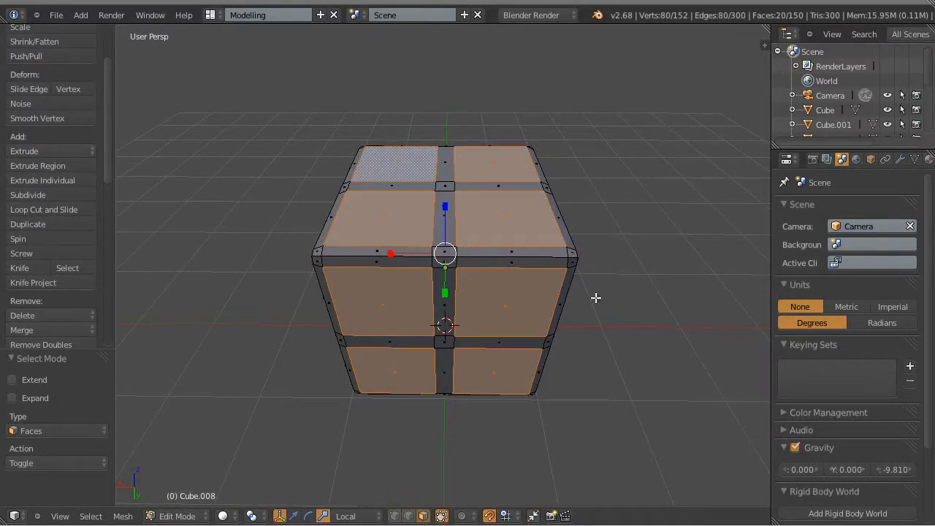
Turn snapping off, extrude the selected panels individually inward by about 0.062, and deselect everything.
{"action": "middle_click_drag", "start_coordinate": [594, 298], "coordinate": [487, 495]}
{"action": "left_click", "coordinate": [489, 516]}
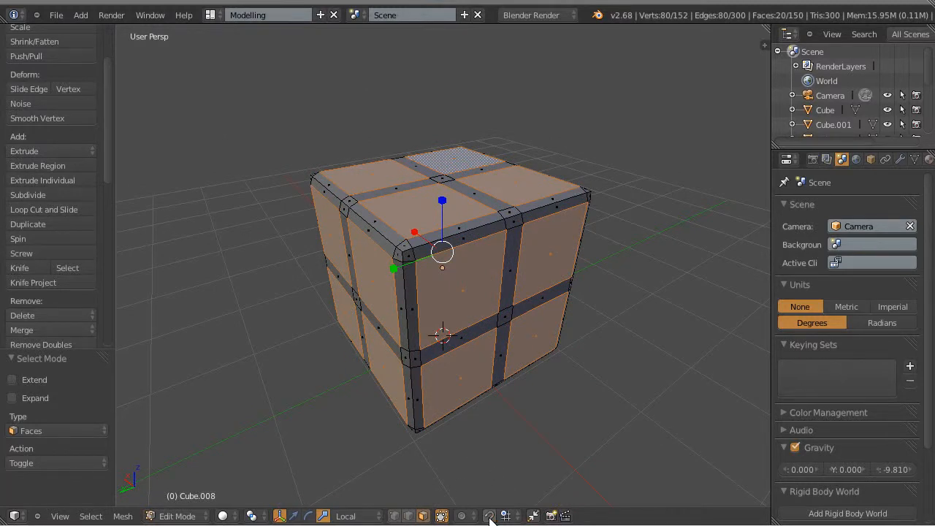
{"action": "left_click", "coordinate": [61, 180]}
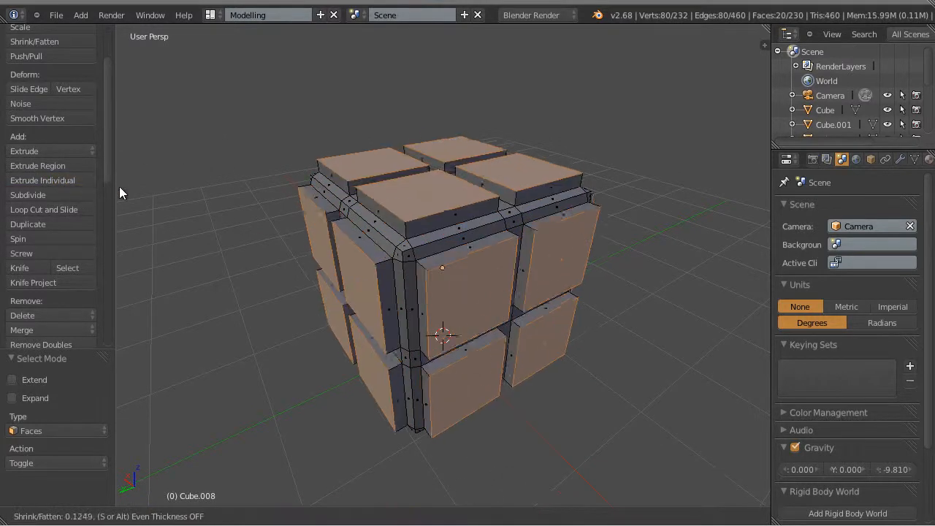
{"action": "left_click", "coordinate": [64, 176]}
{"action": "key", "text": "a"}
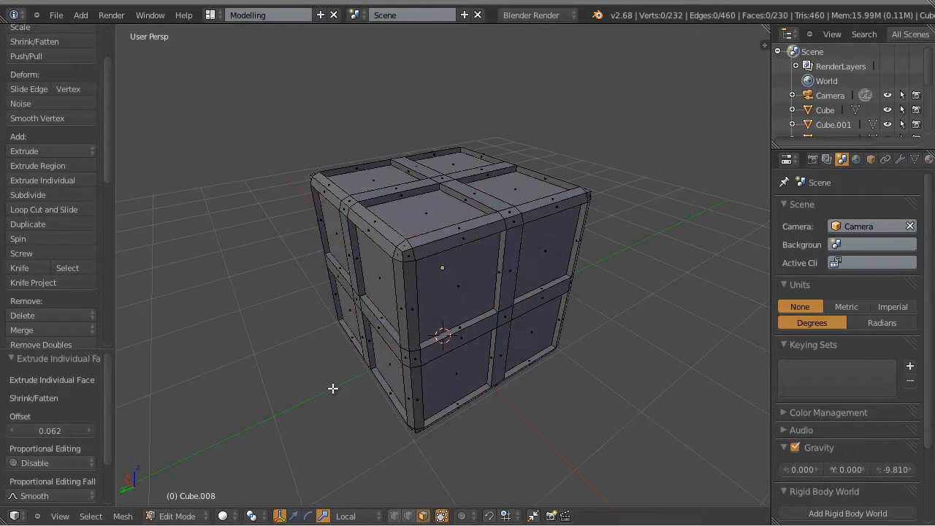
Leave Edit Mode for the panelled crate and deselect it.
{"action": "middle_click_drag", "start_coordinate": [609, 381], "coordinate": [419, 251]}
{"action": "key", "text": "Tab"}
{"action": "scroll", "coordinate": [479, 307], "scroll_direction": "down", "scroll_amount": 1}
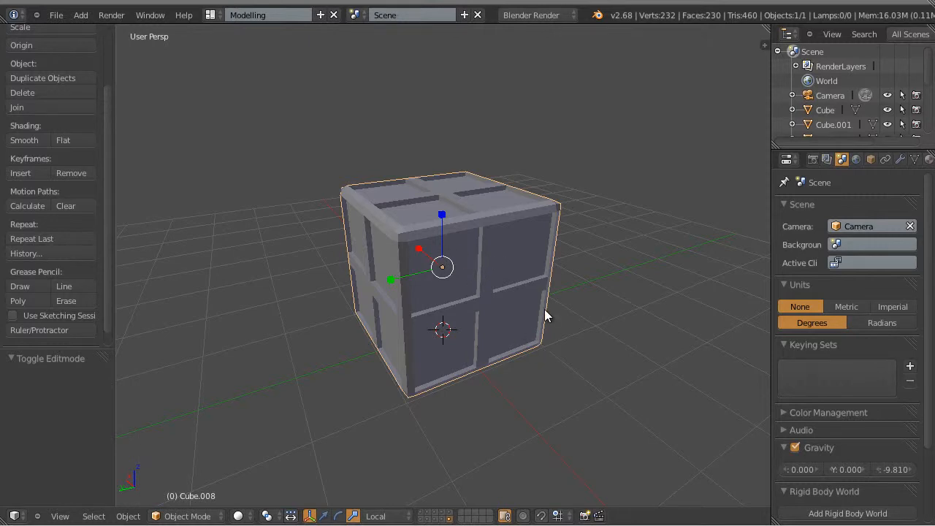
{"action": "scroll", "coordinate": [544, 309], "scroll_direction": "down", "scroll_amount": 2}
{"action": "scroll", "coordinate": [544, 309], "scroll_direction": "up", "scroll_amount": 2}
{"action": "key", "text": "a"}
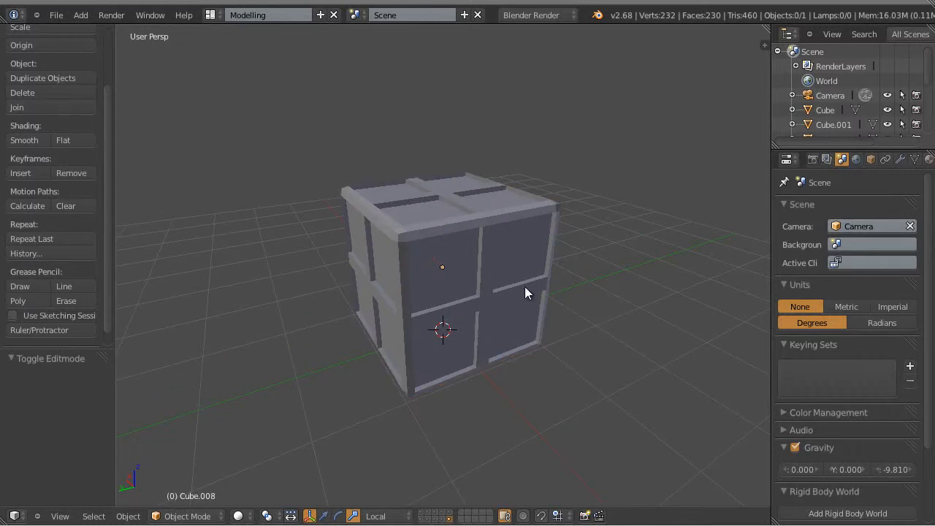
{"action": "scroll", "coordinate": [525, 292], "scroll_direction": "down", "scroll_amount": 1}
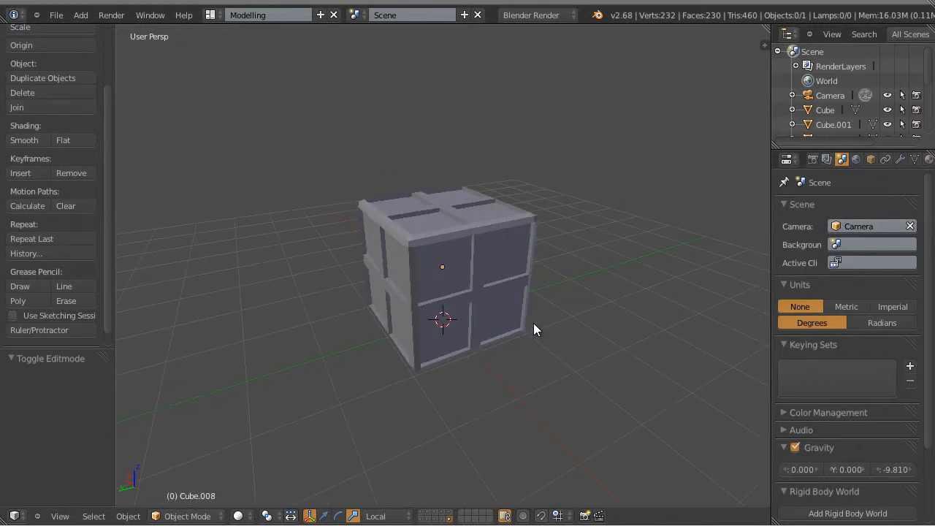